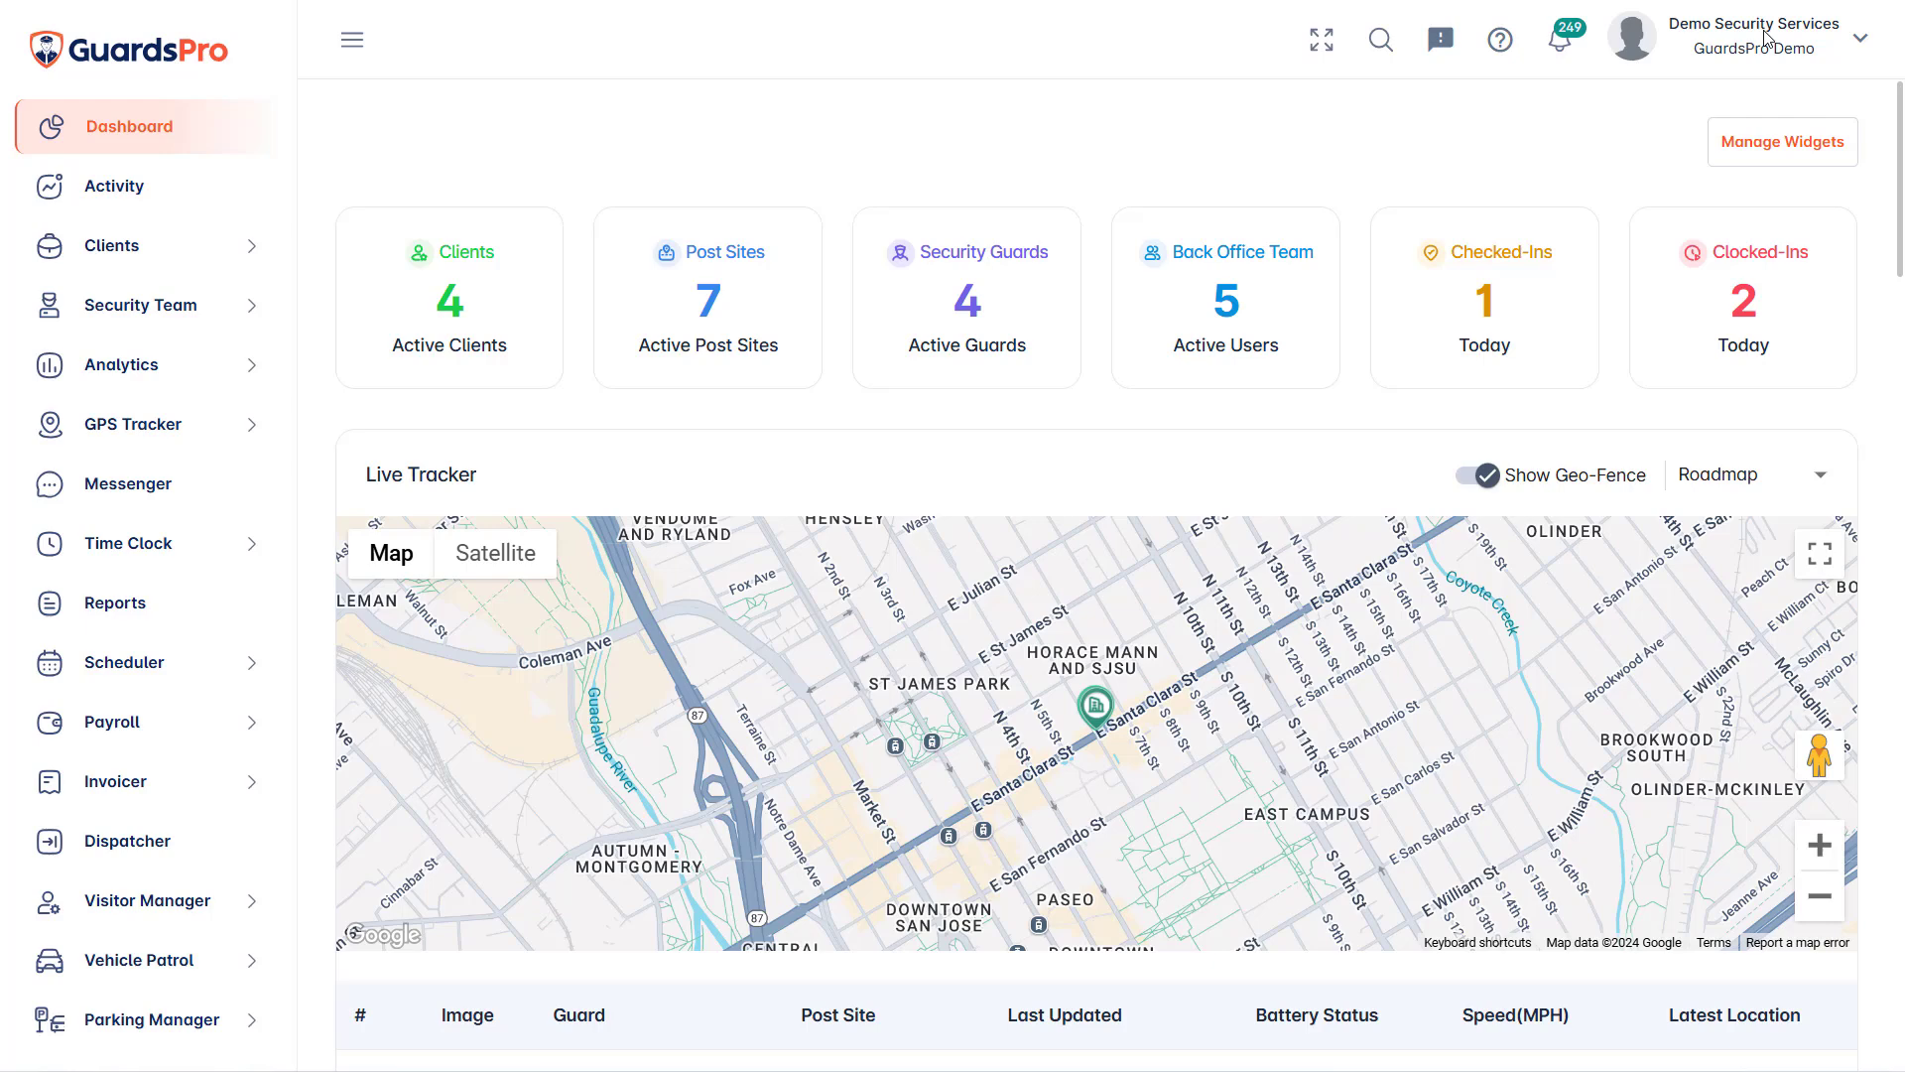
Open the account settings and go to the global settings for security guards
left_click(1834, 51)
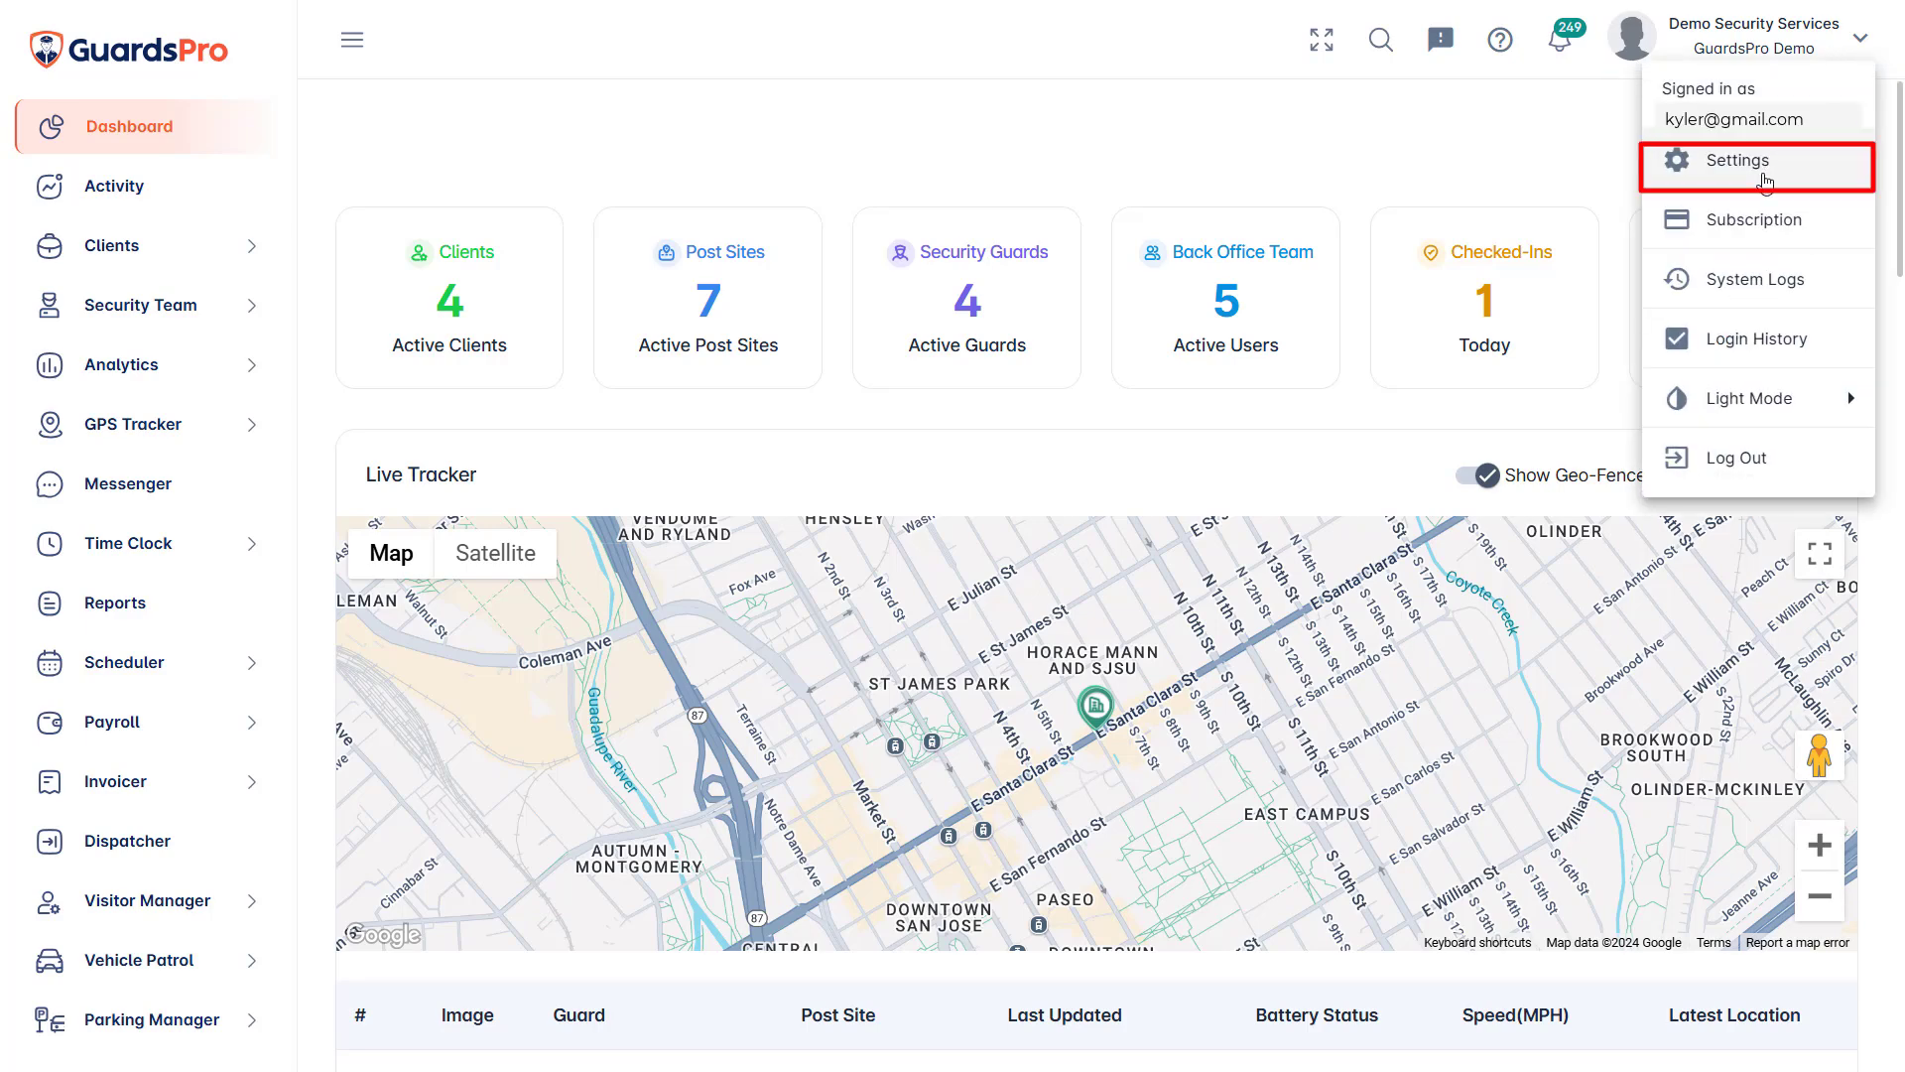
left_click(1765, 181)
scroll(587, 335, "down", 2)
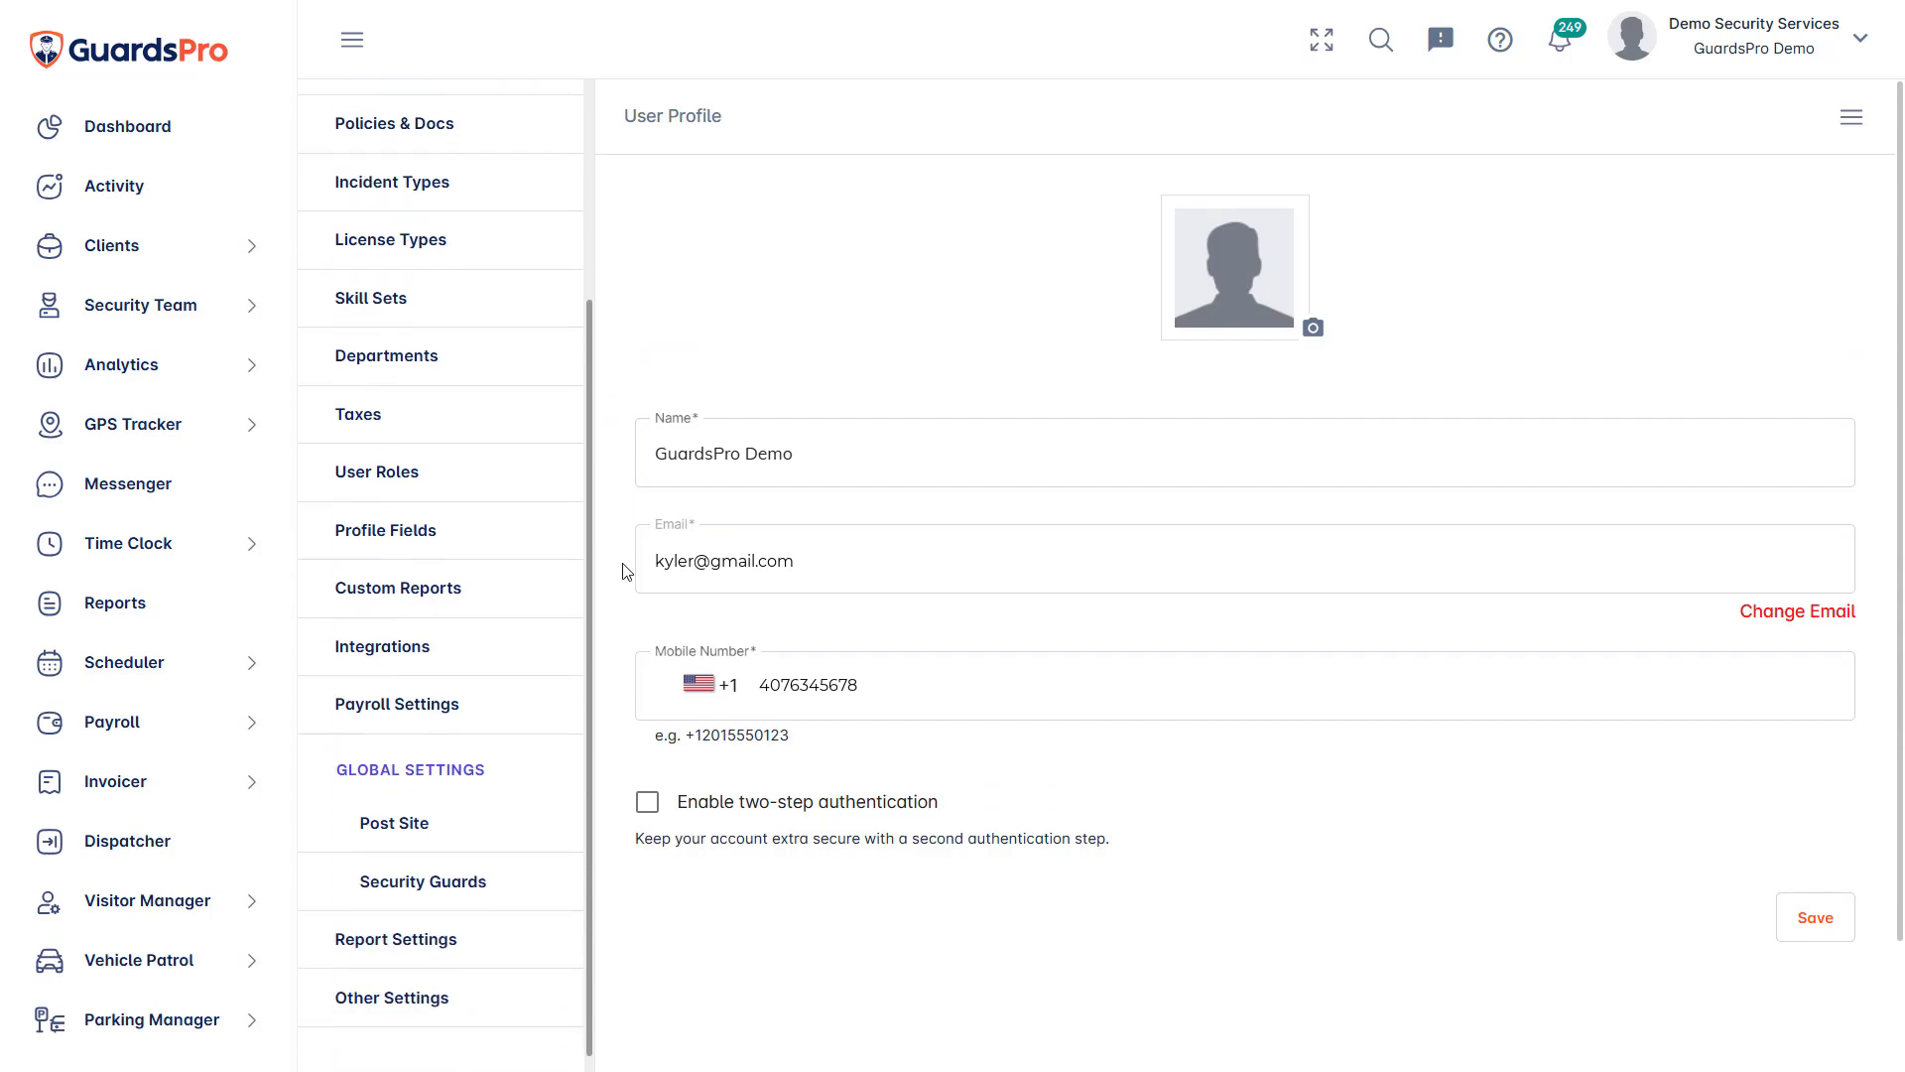
left_click(493, 877)
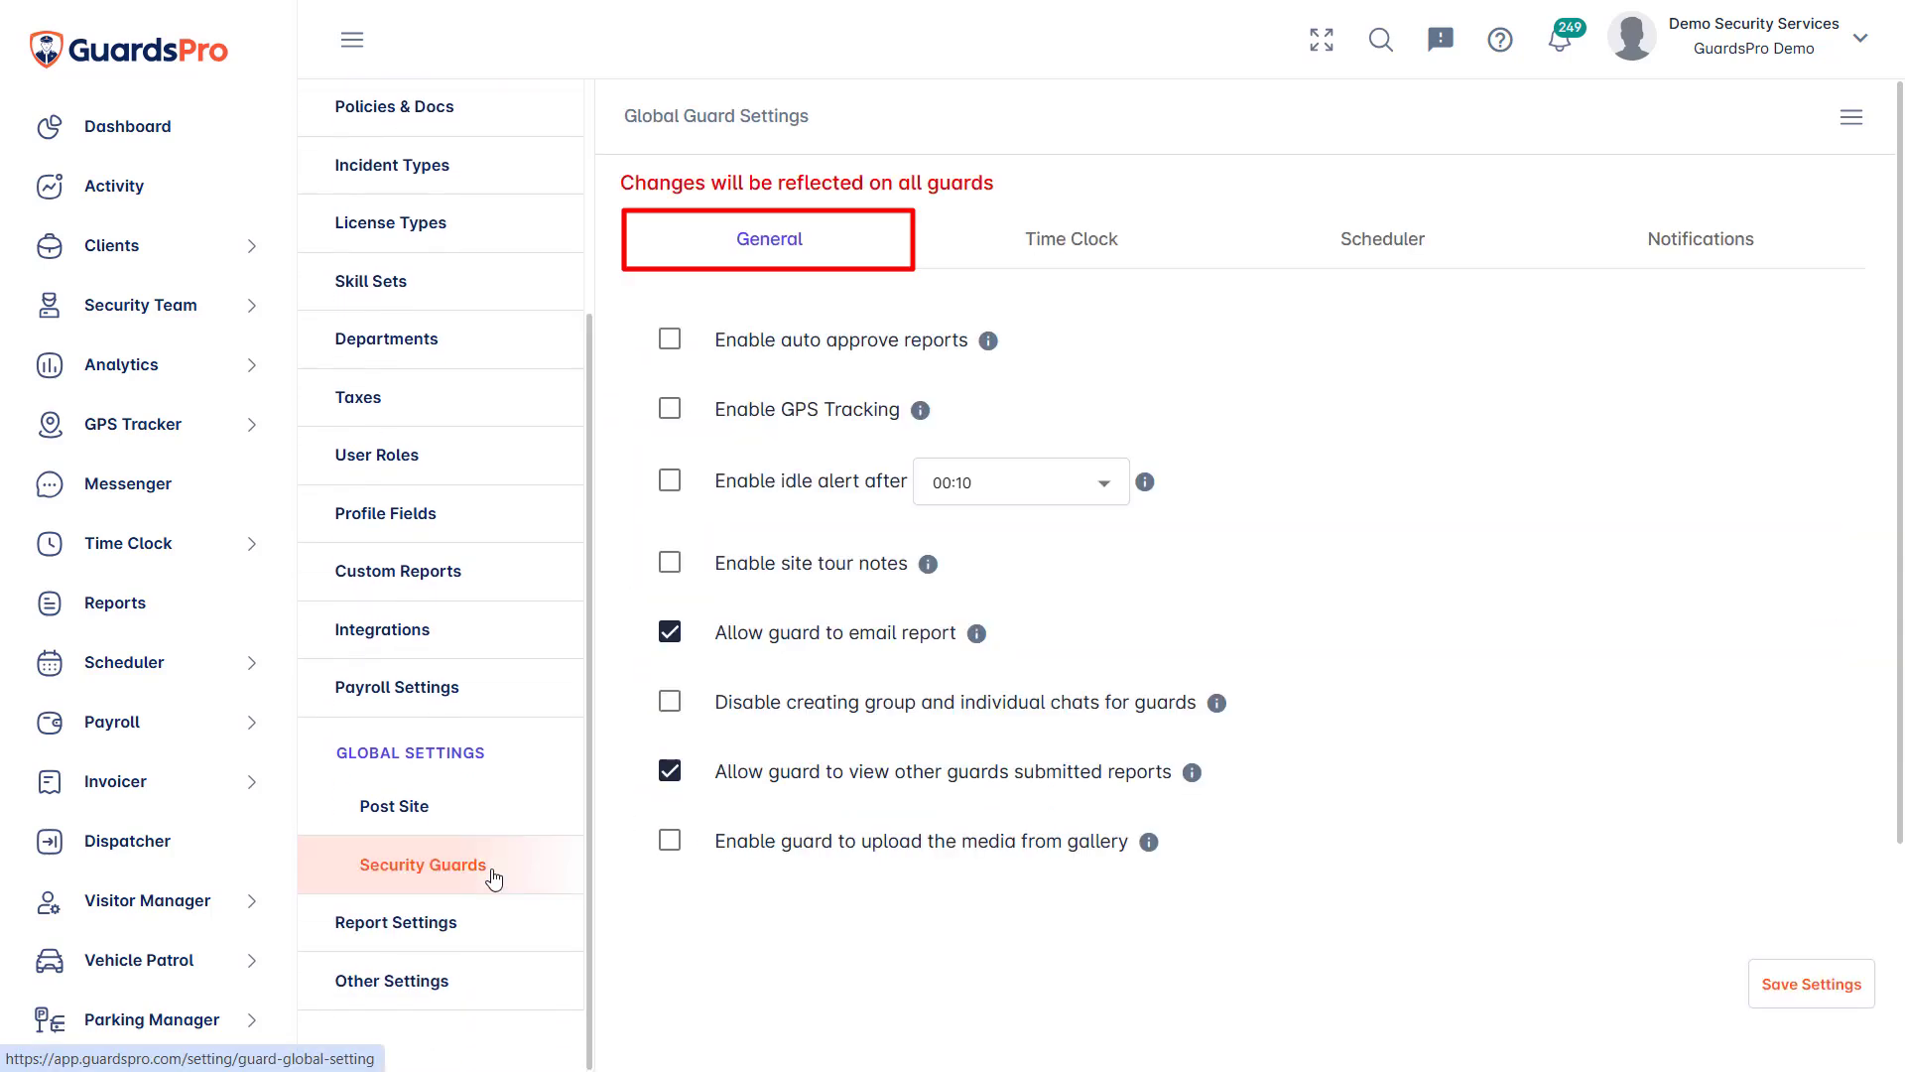
Enable auto approve reports and GPS tracking, with location updates every 00:04:30 and Medium accuracy
left_click(670, 347)
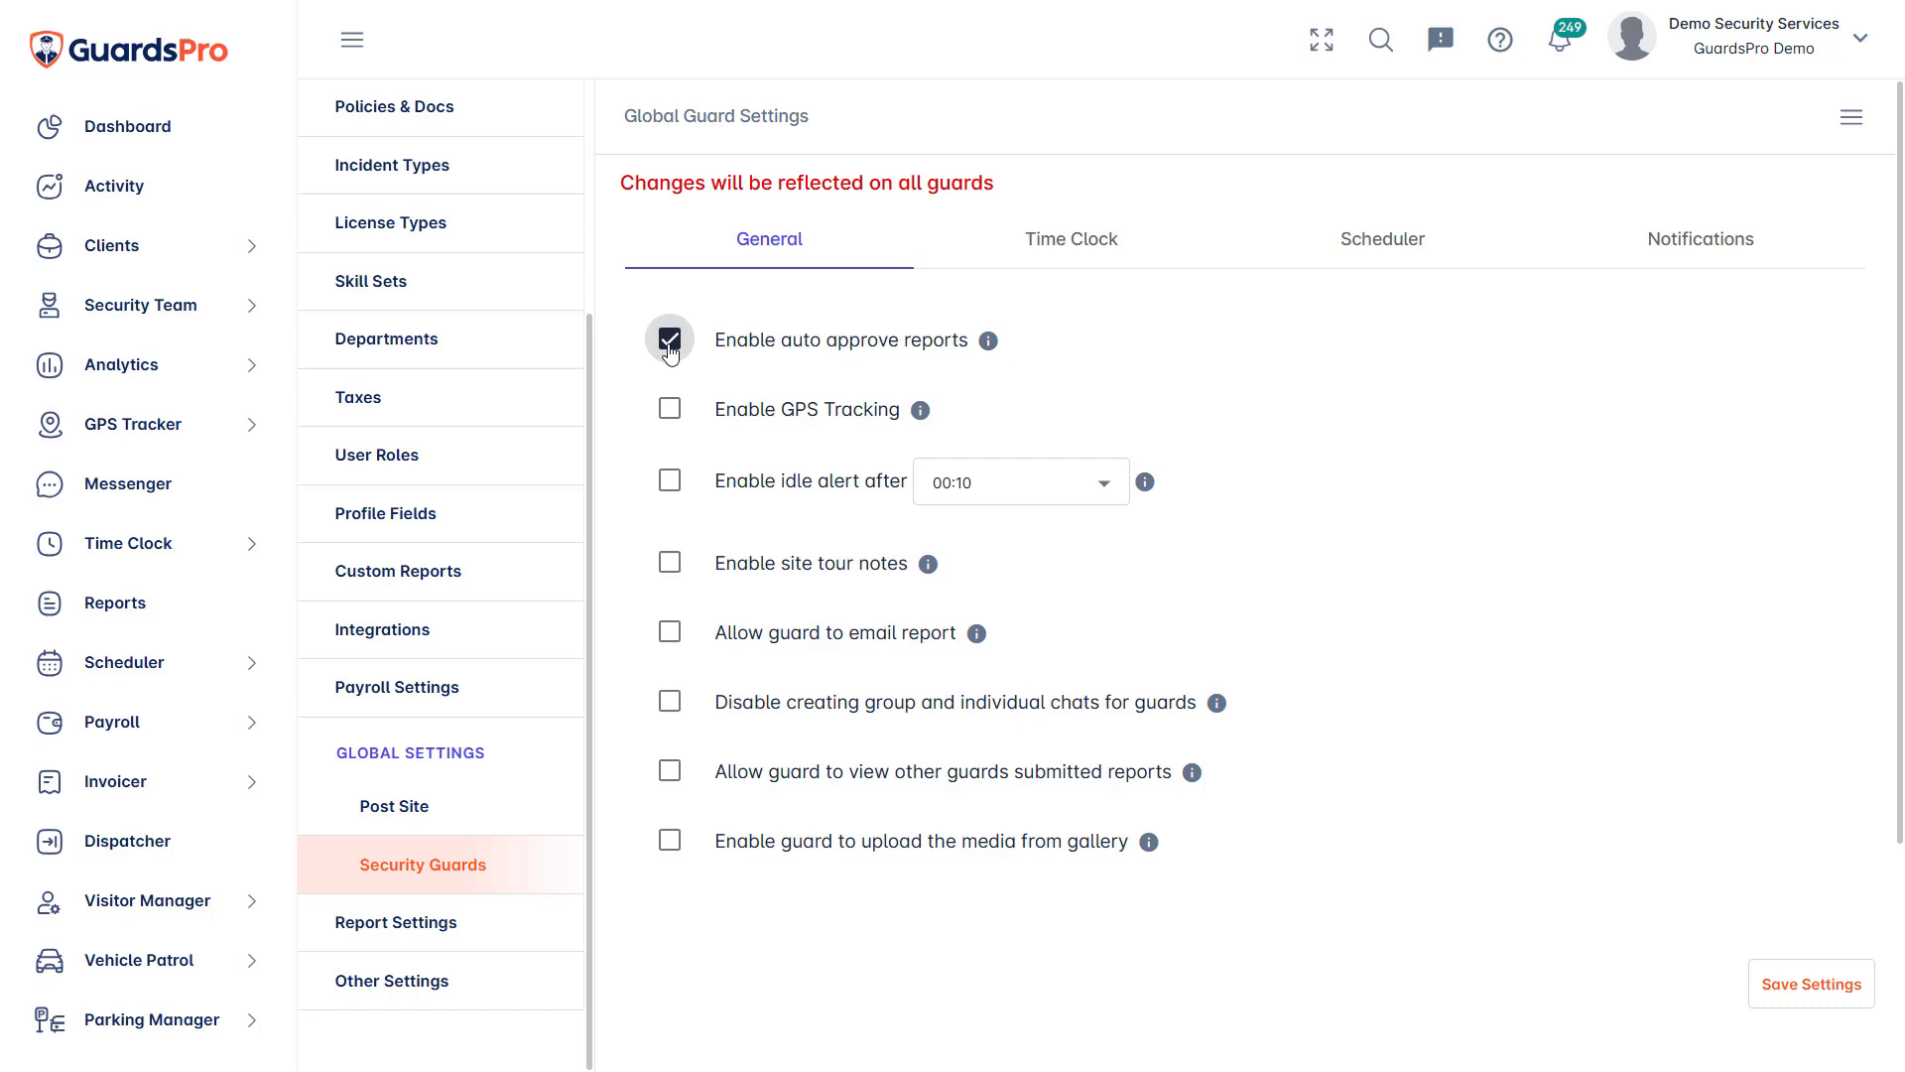
left_click(668, 415)
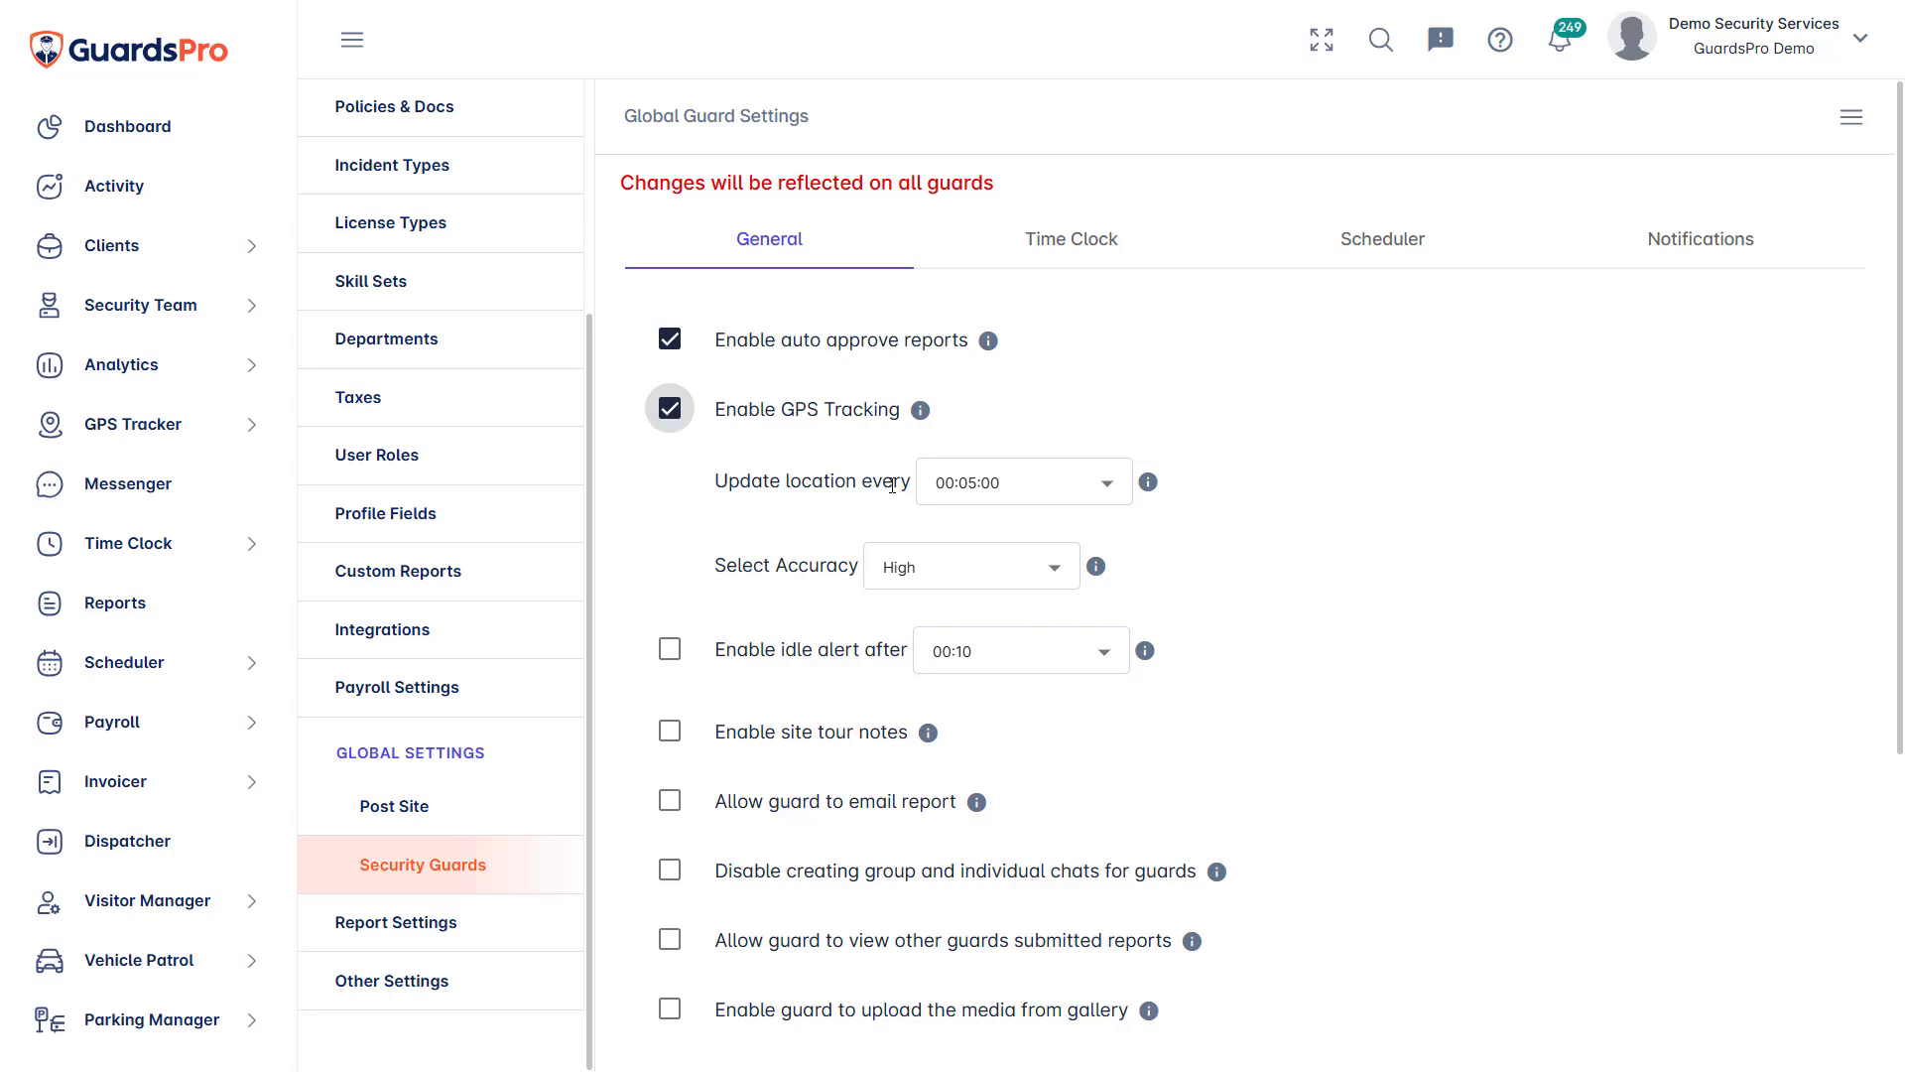
left_click(1111, 487)
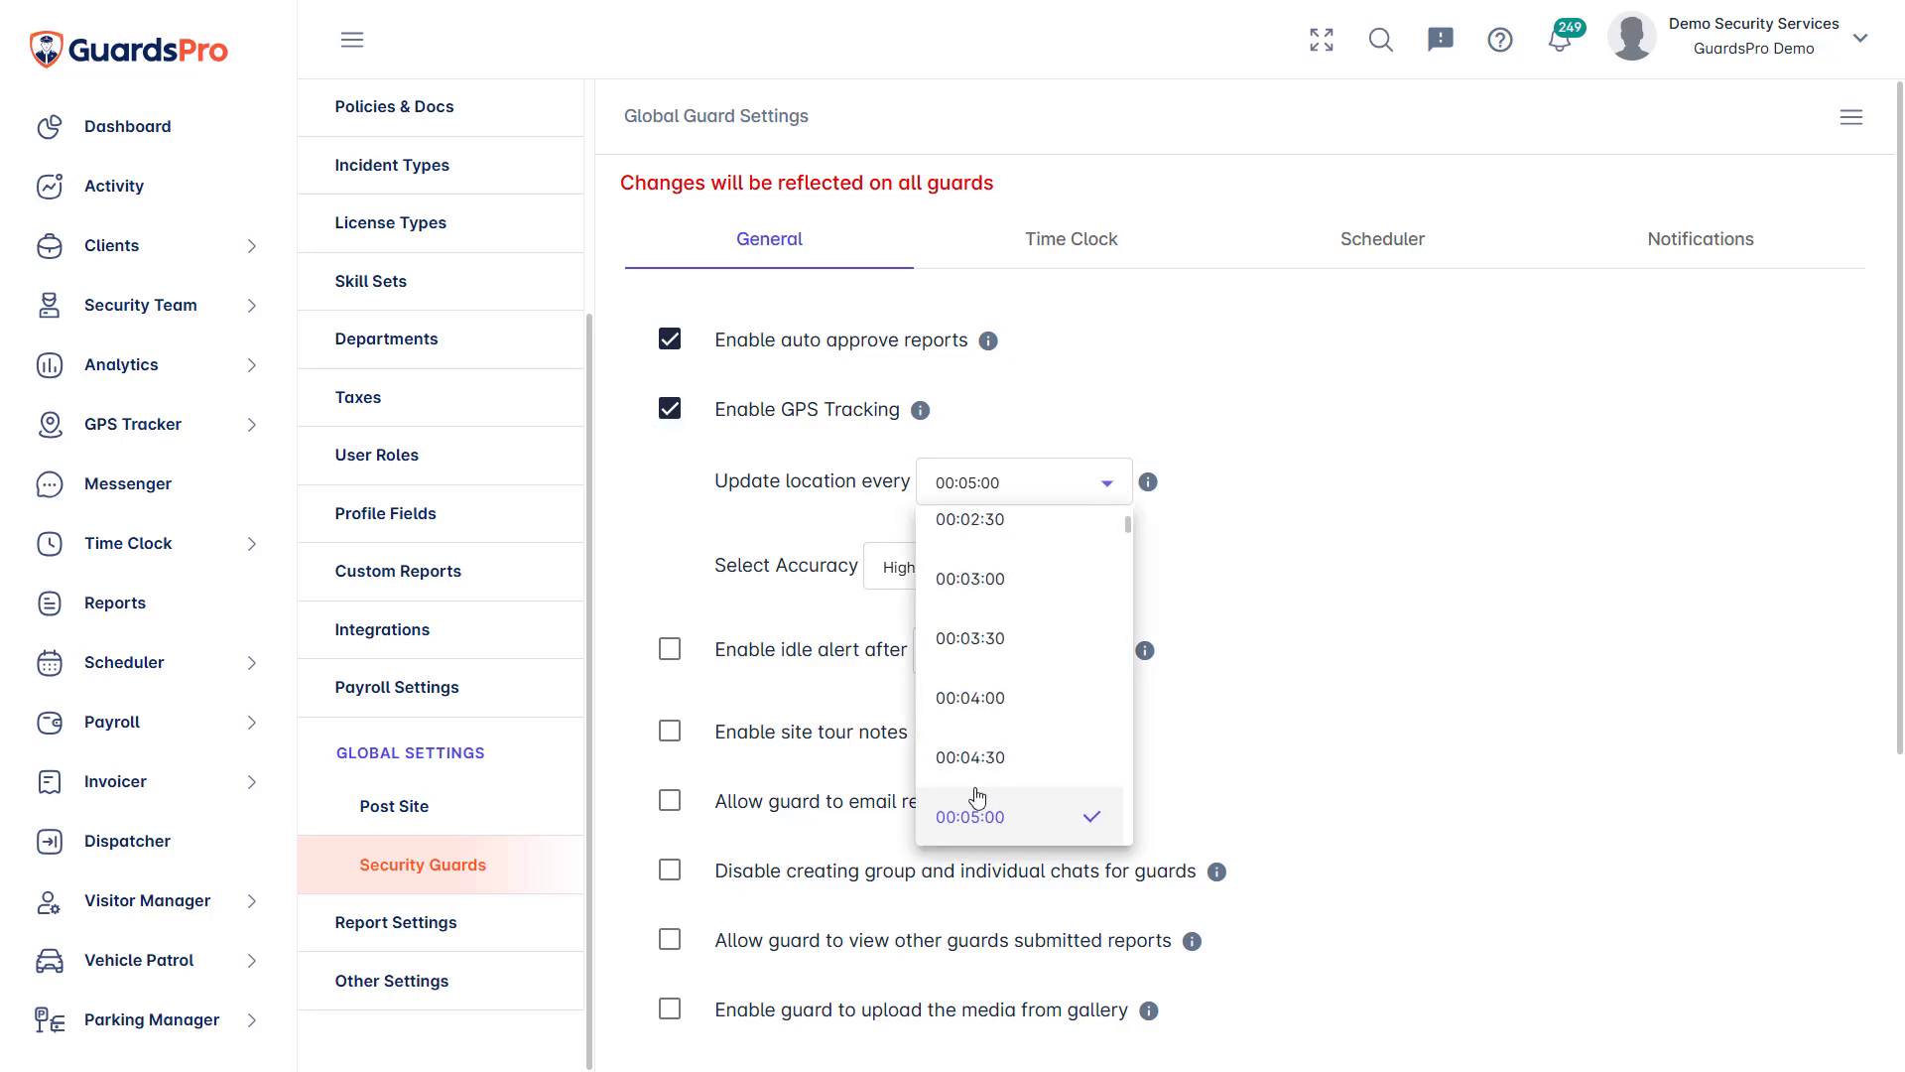
left_click(1013, 759)
left_click(1039, 572)
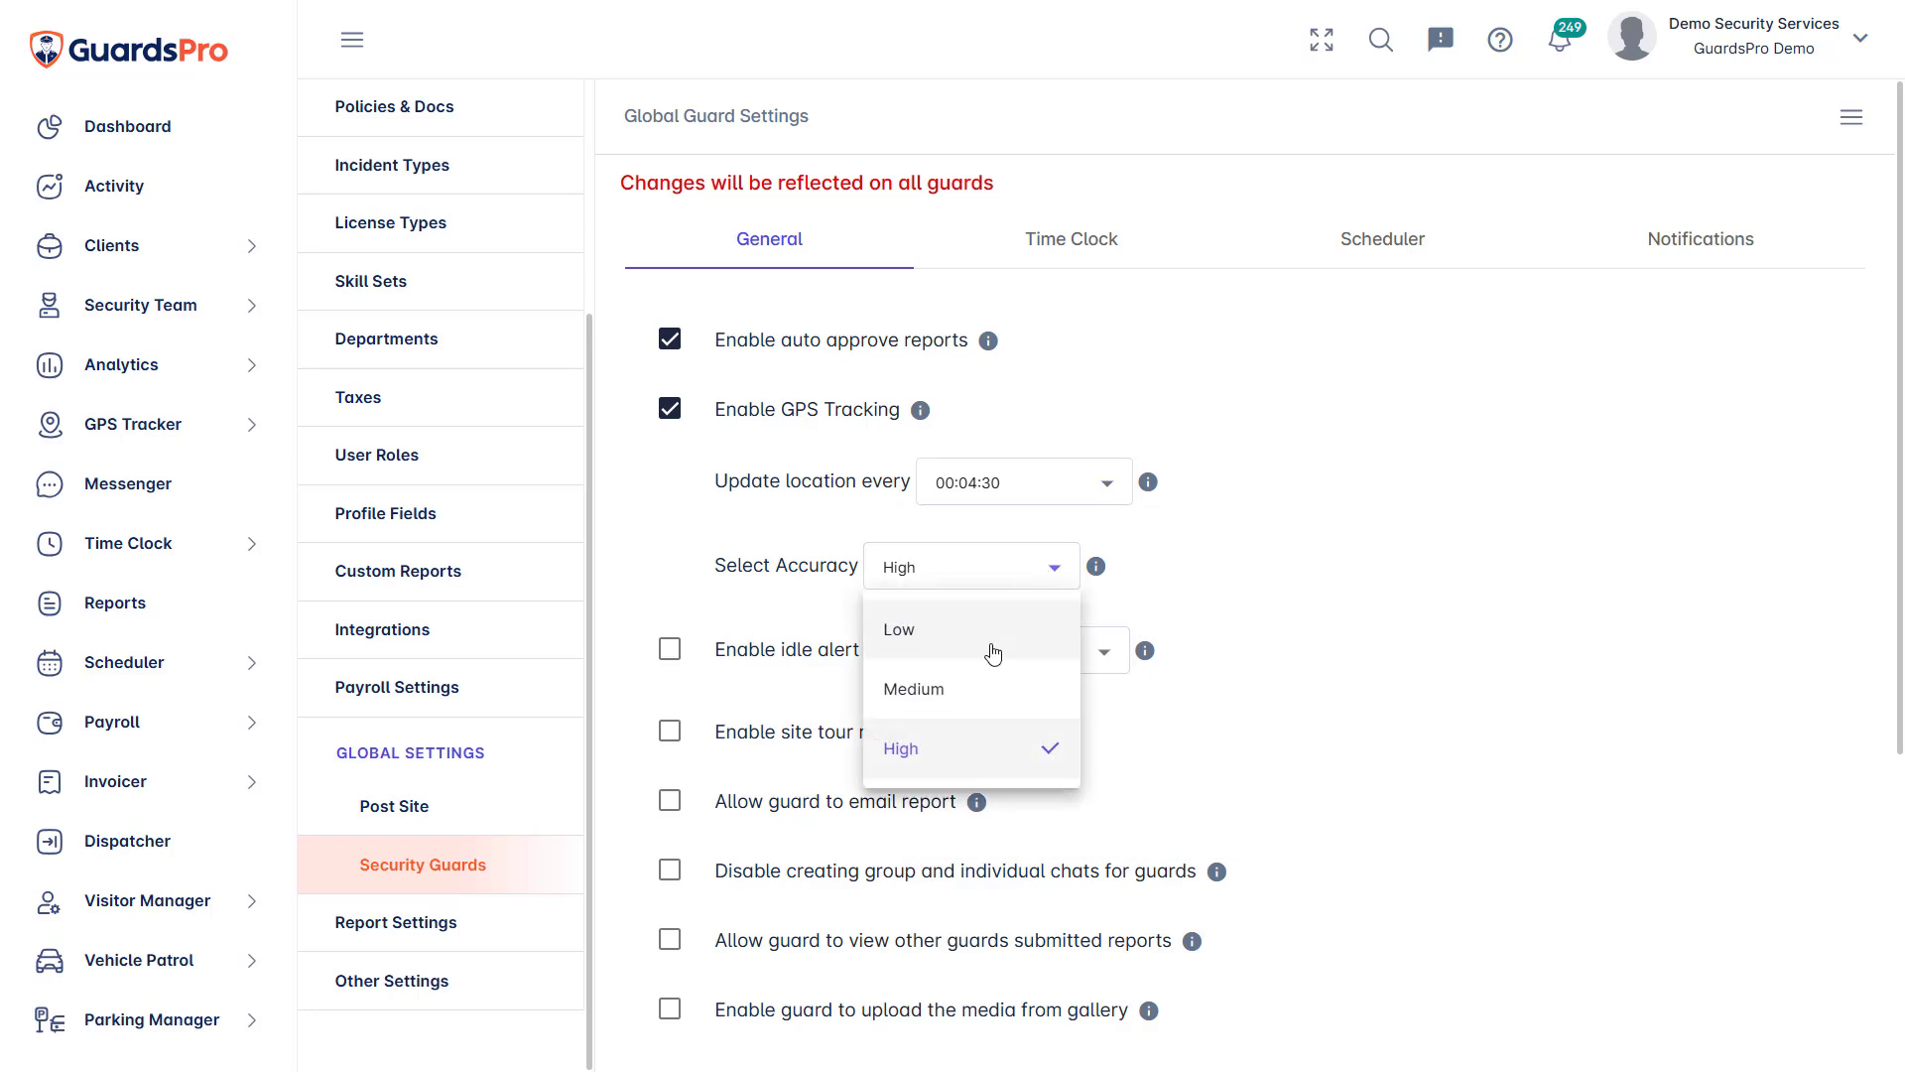
left_click(914, 695)
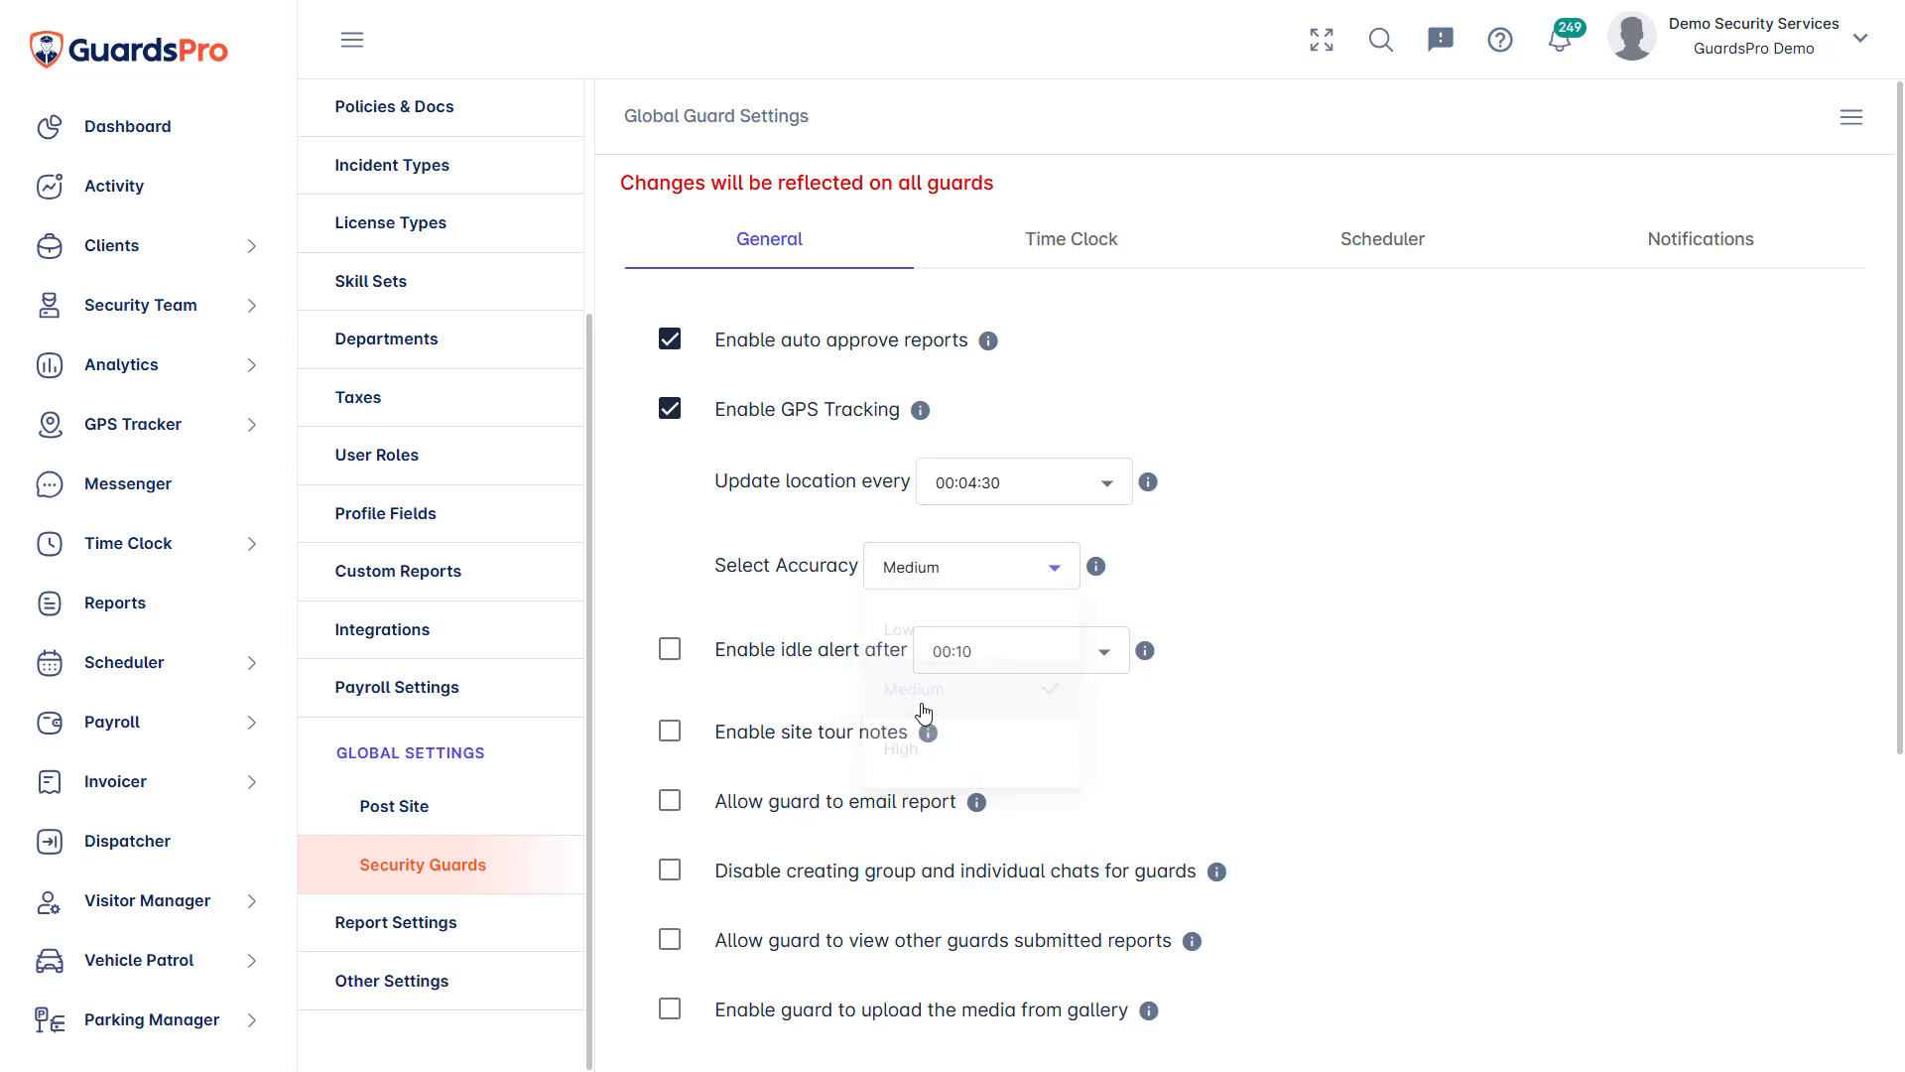
Enable the idle alert and site tour notes, and allow guards to email reports
left_click(670, 660)
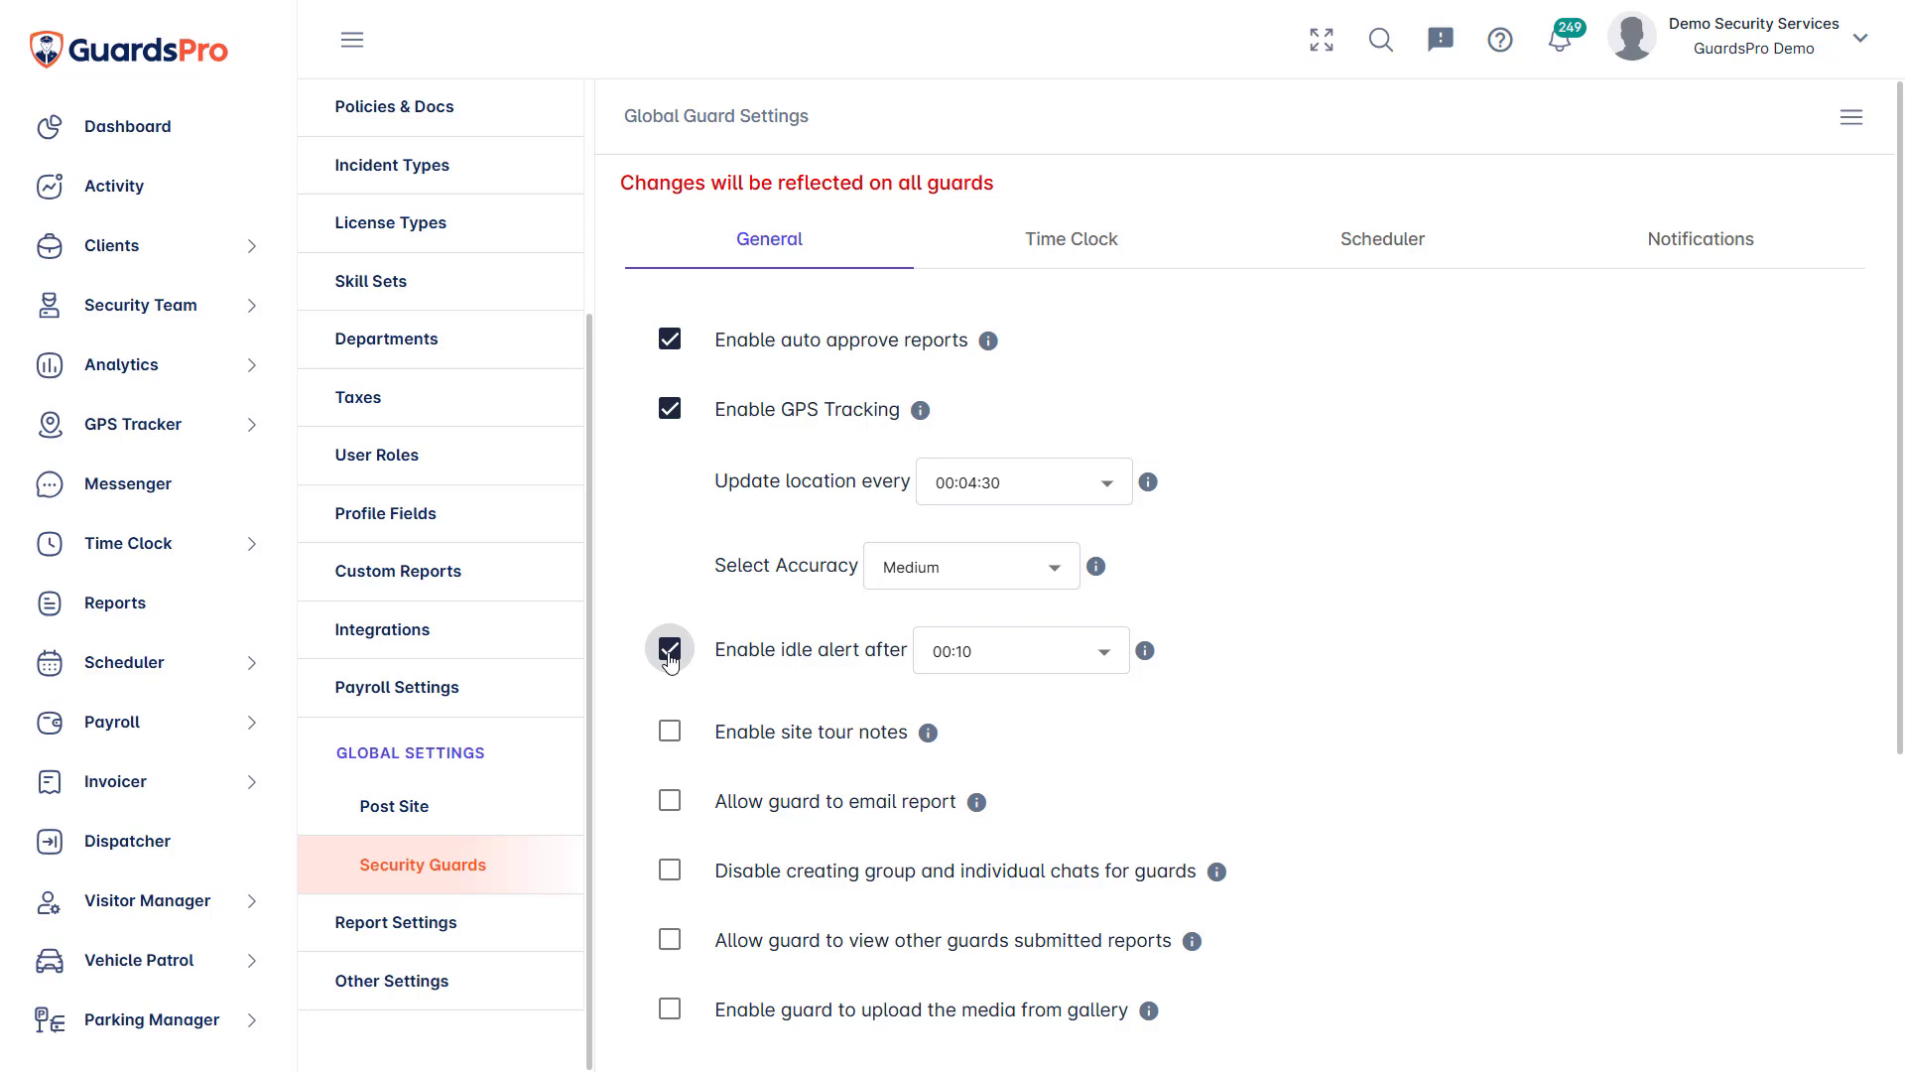
left_click(670, 737)
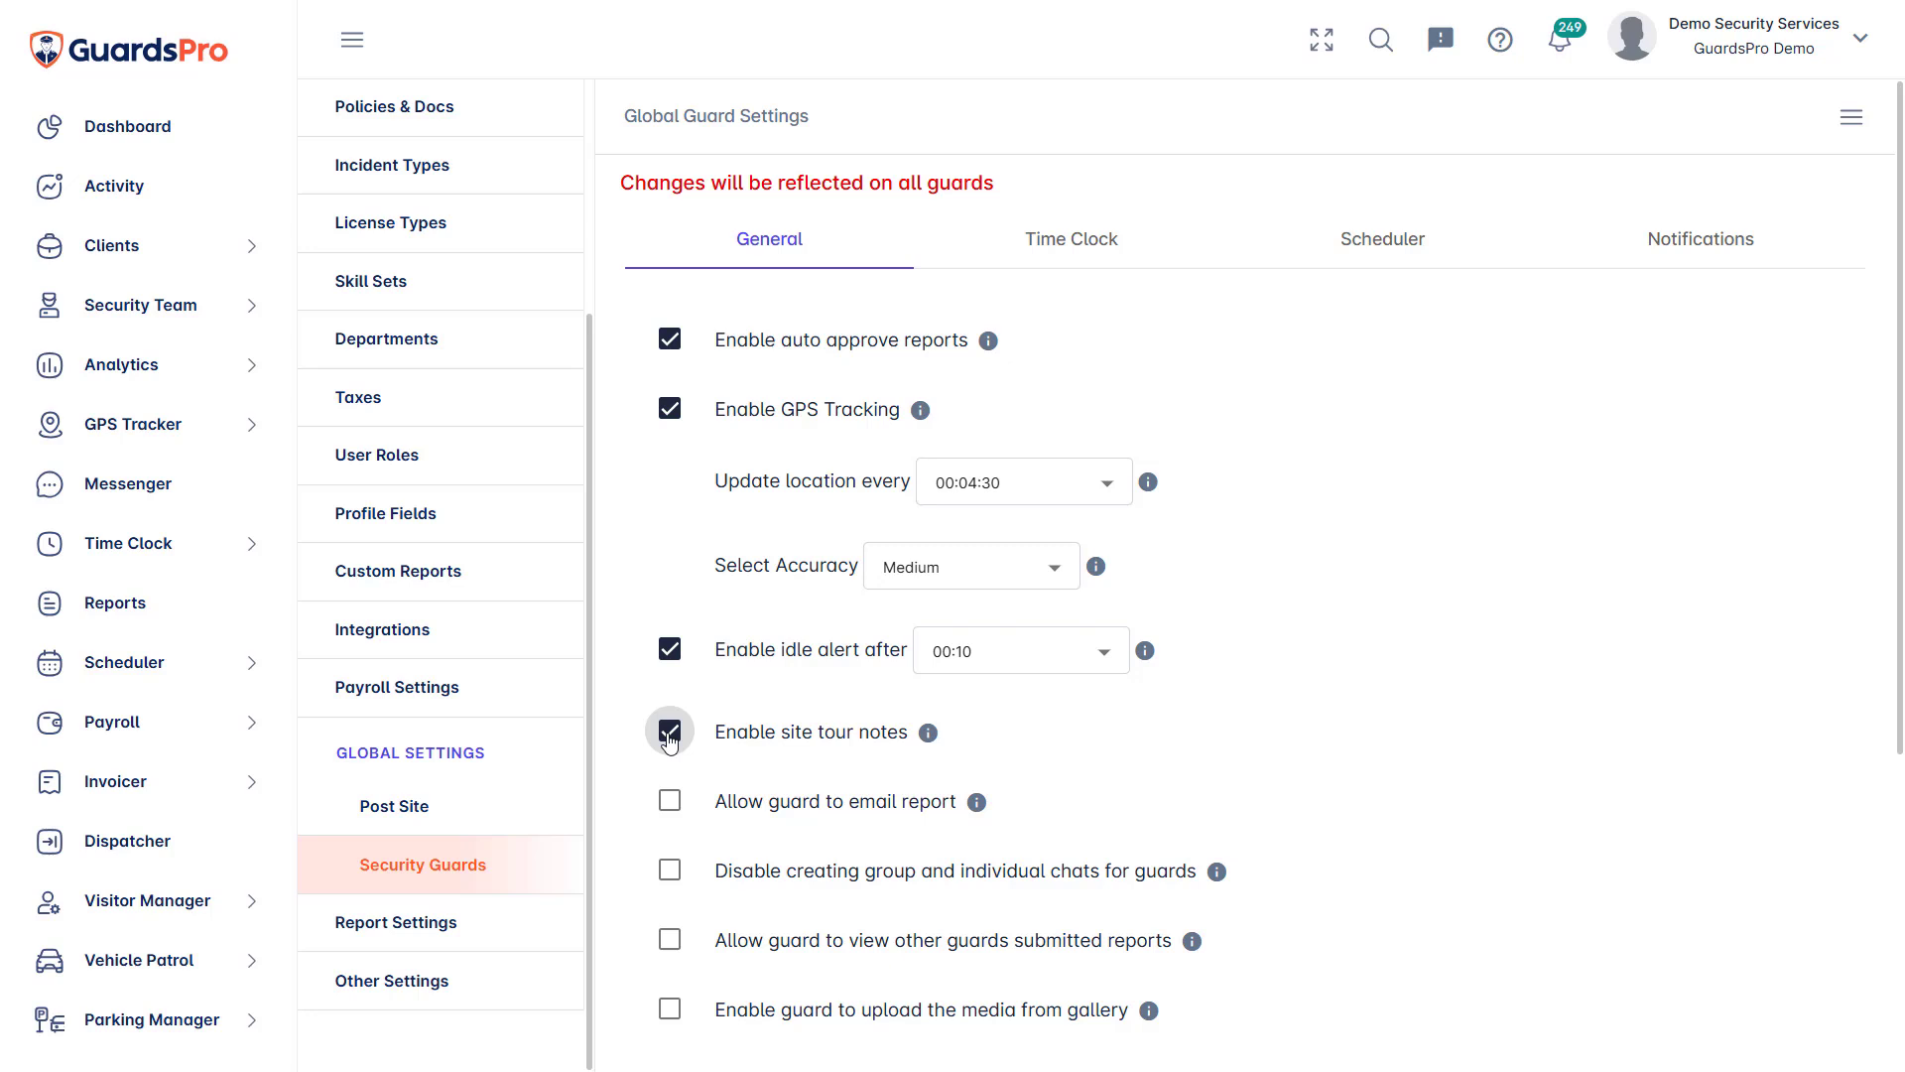
left_click(670, 806)
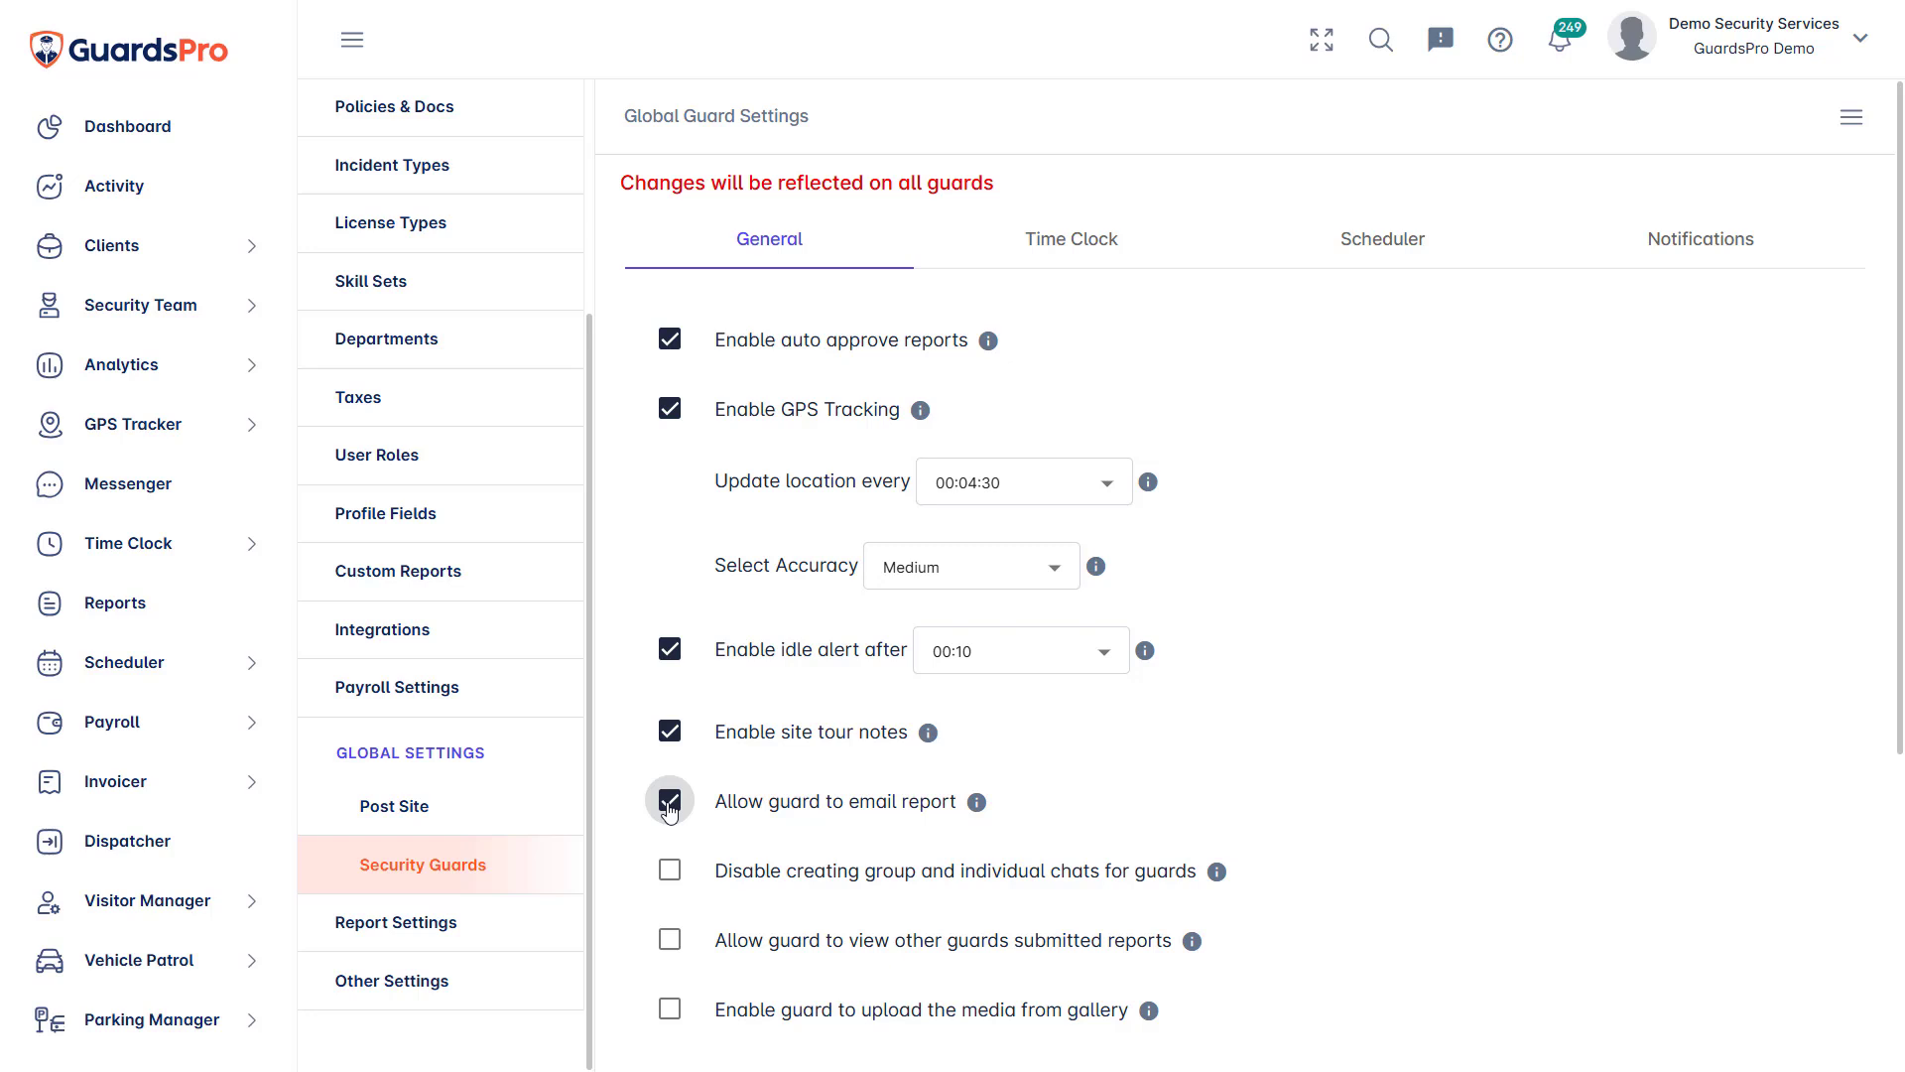
Disable group and individual chat creation for guards, and allow them to view other guards' submitted reports and upload media from gallery
left_click(670, 873)
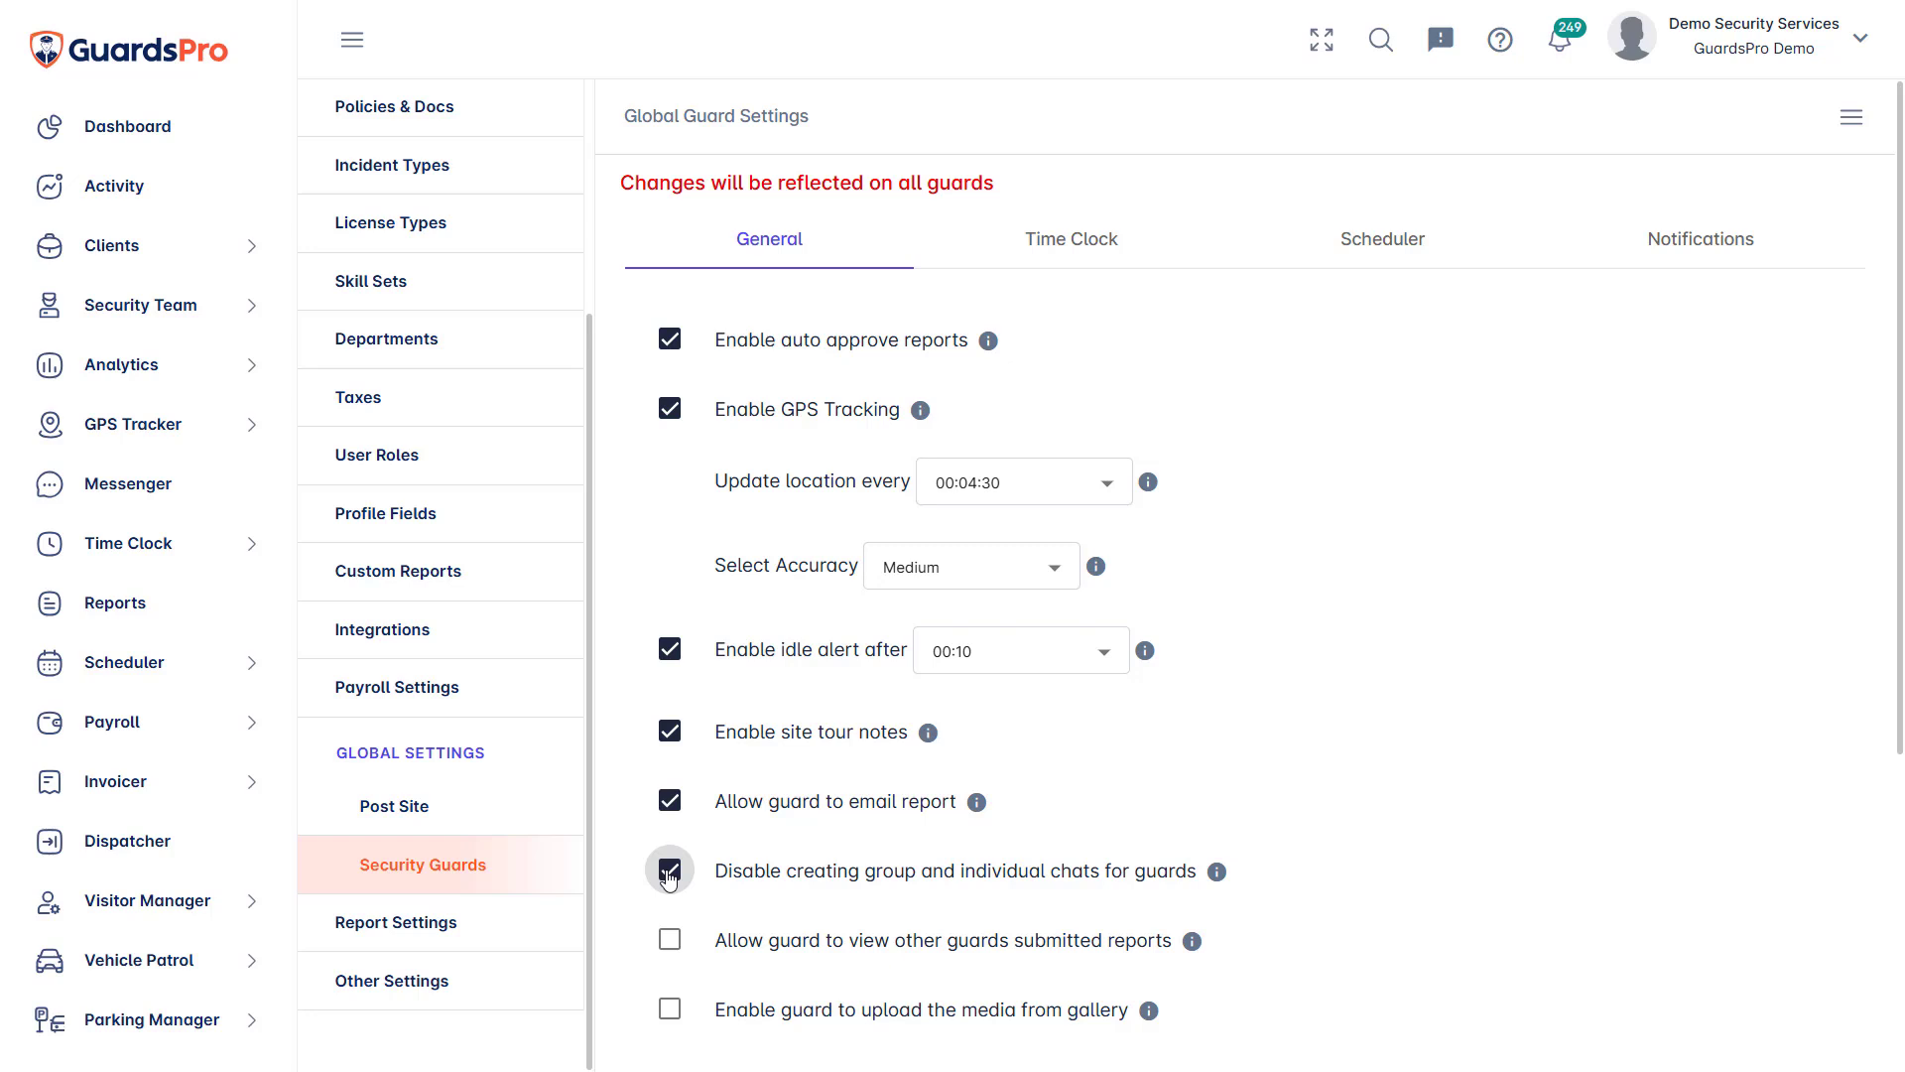
left_click(670, 941)
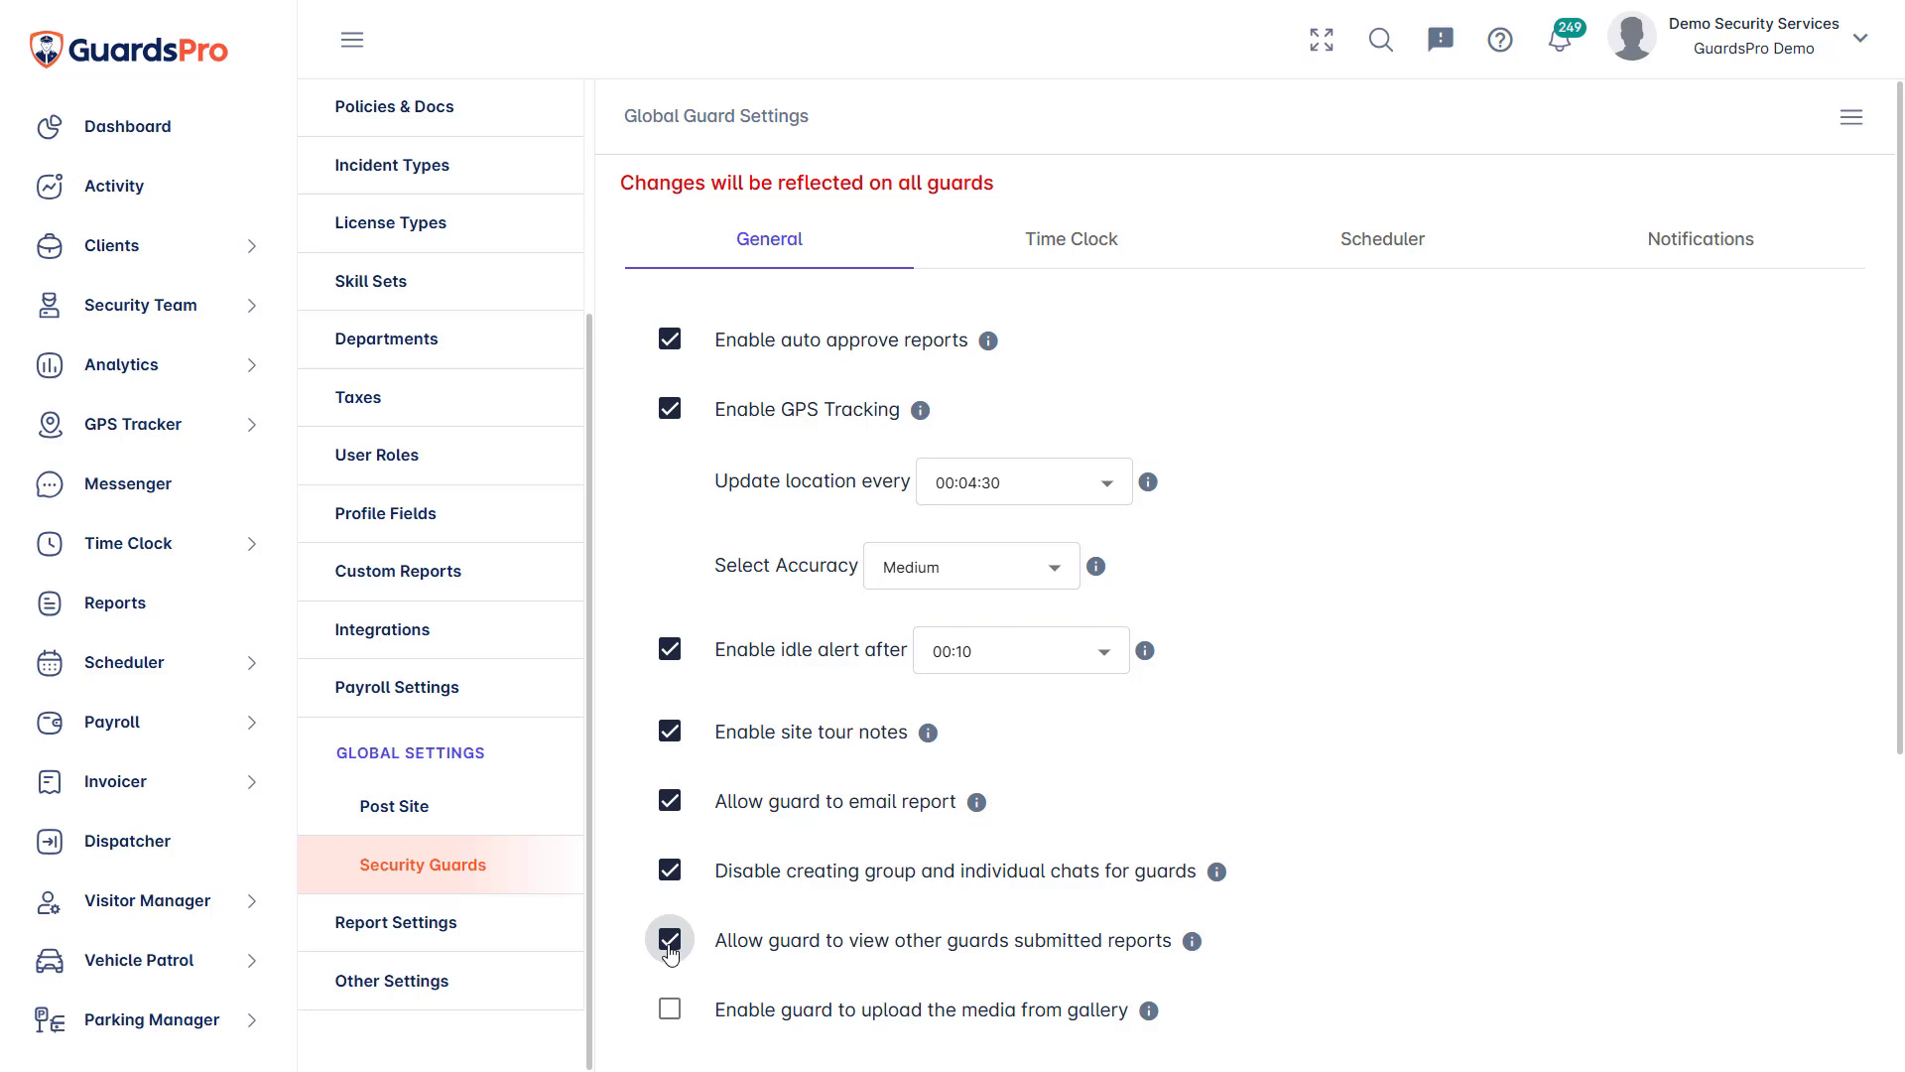
left_click(671, 1012)
In the Time Clock settings, disable manual clock-in and enable auto approve time logs and automatic clock-out after 24 hours of working
left_click(1084, 261)
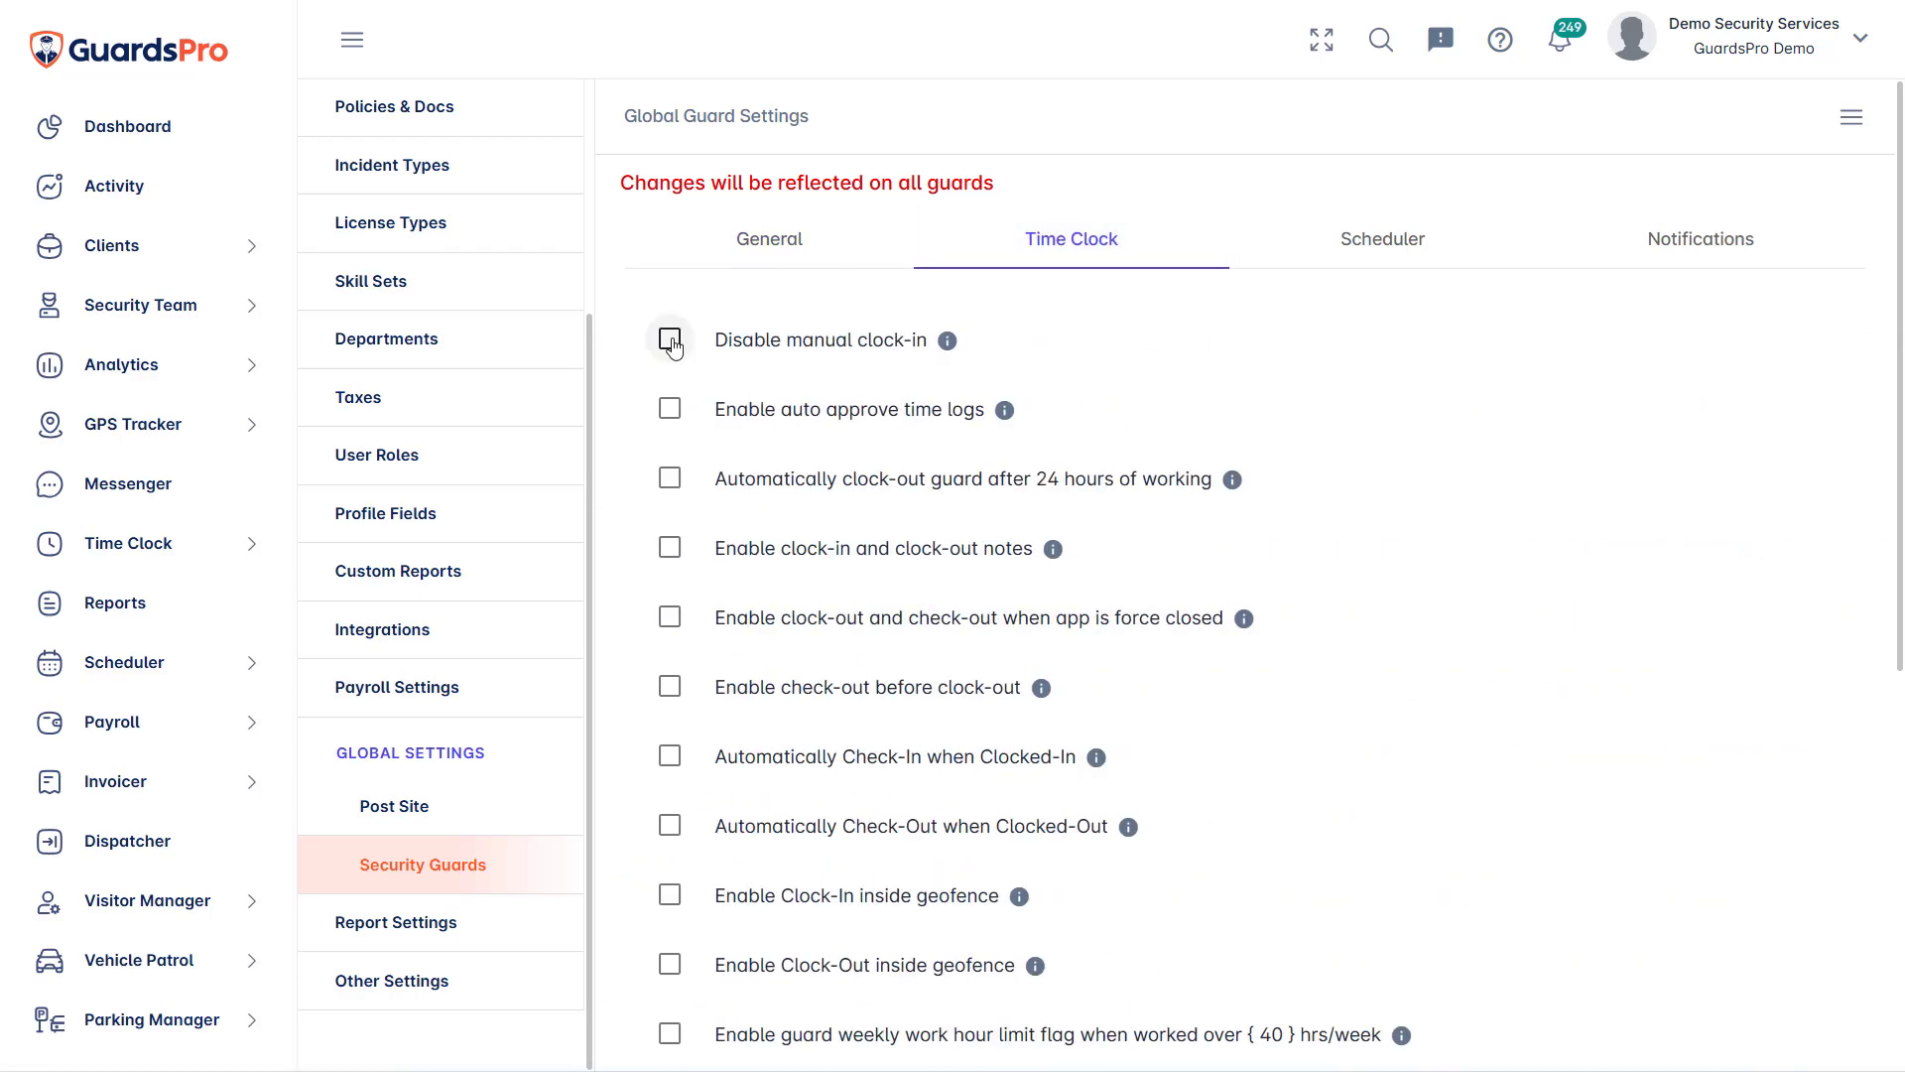
left_click(670, 342)
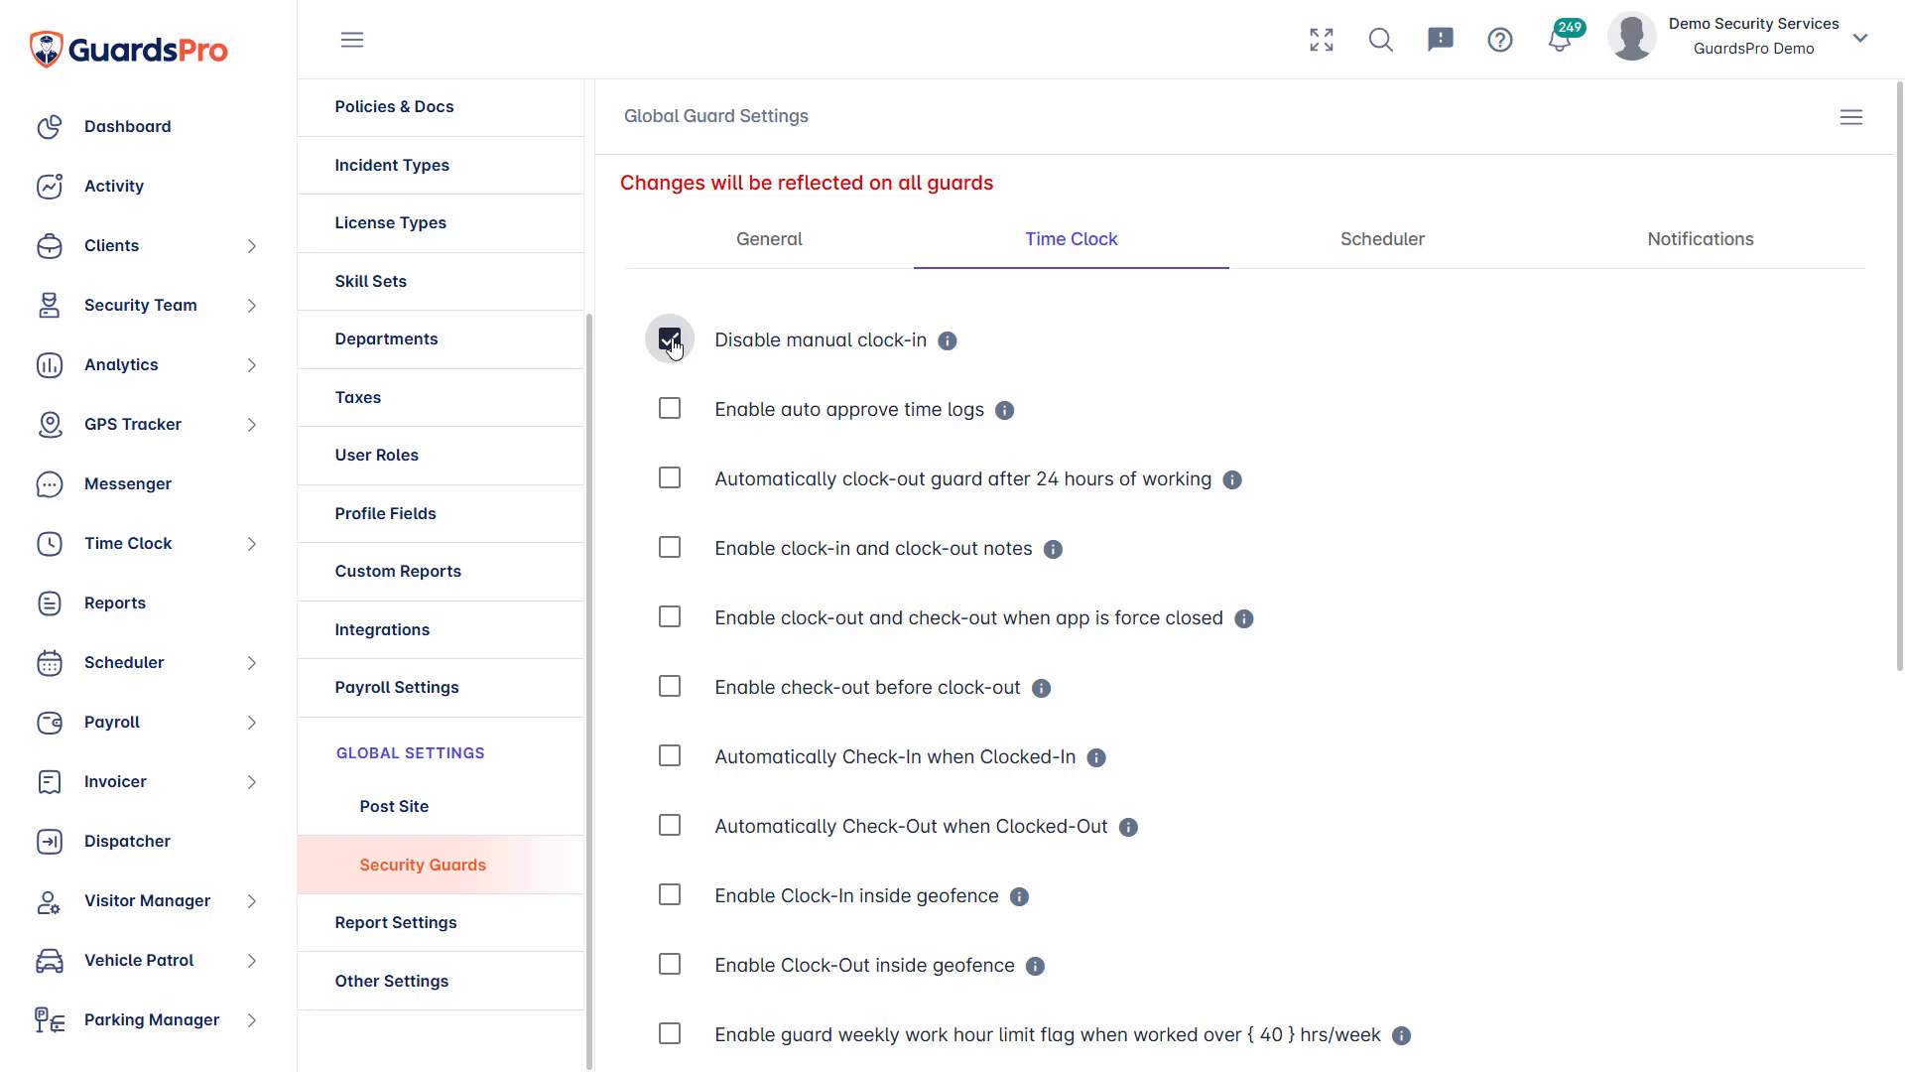
left_click(670, 412)
left_click(670, 479)
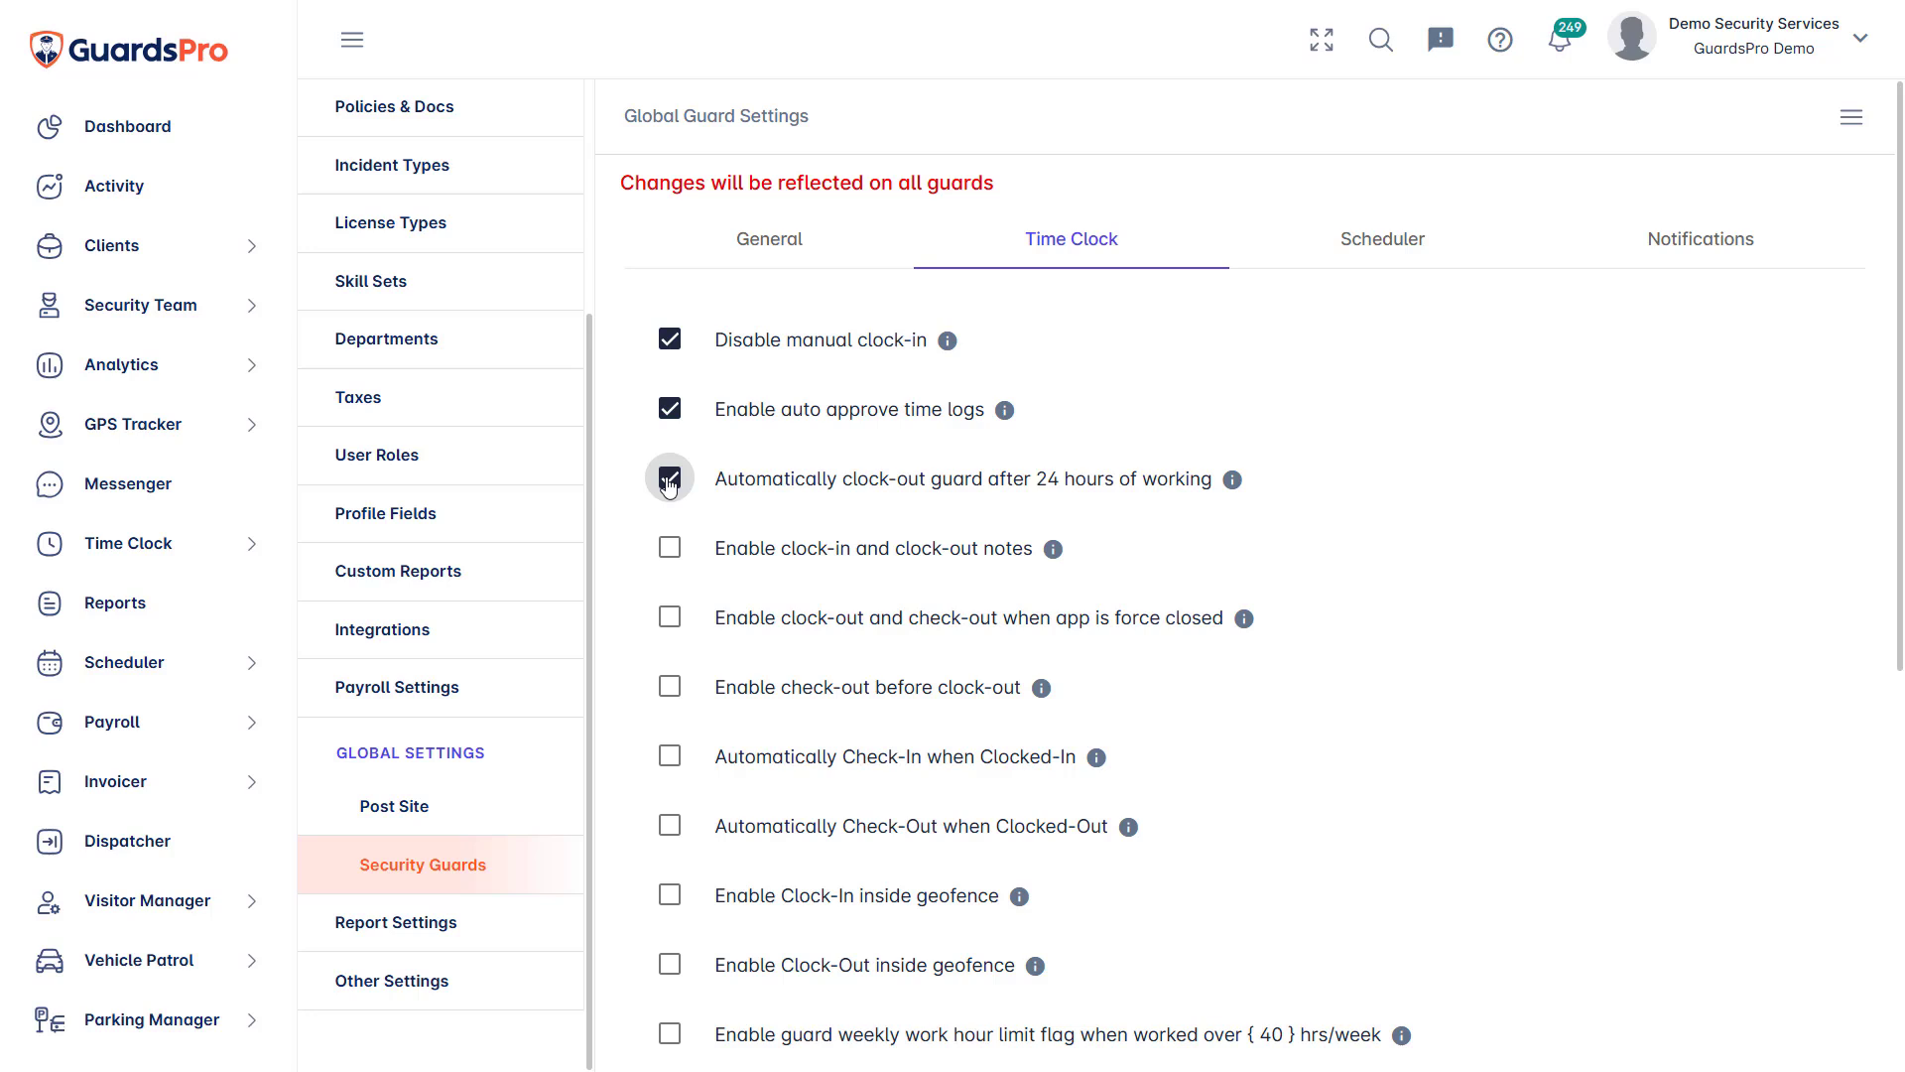
Enable clock-in and clock-out notes, clock-out and check-out when the app is force closed, and check-out before clock-out
left_click(669, 558)
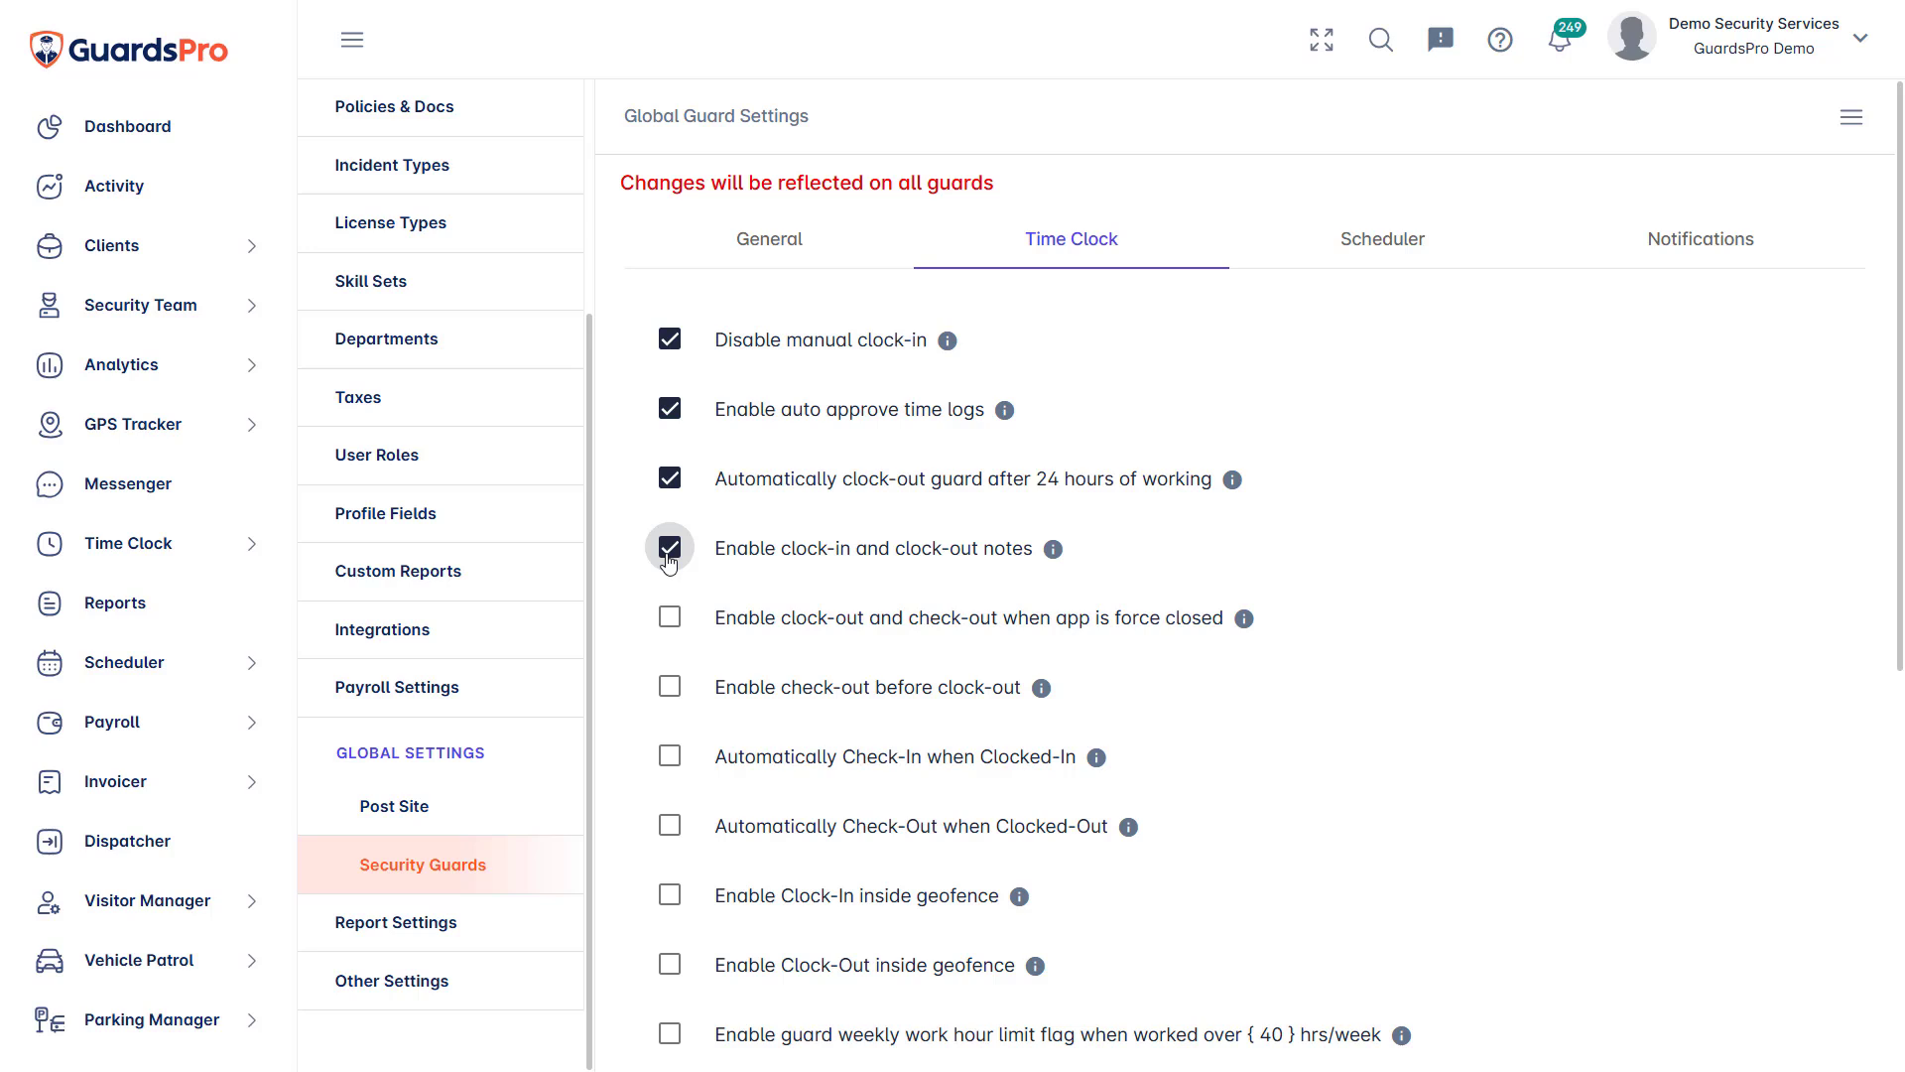
left_click(669, 619)
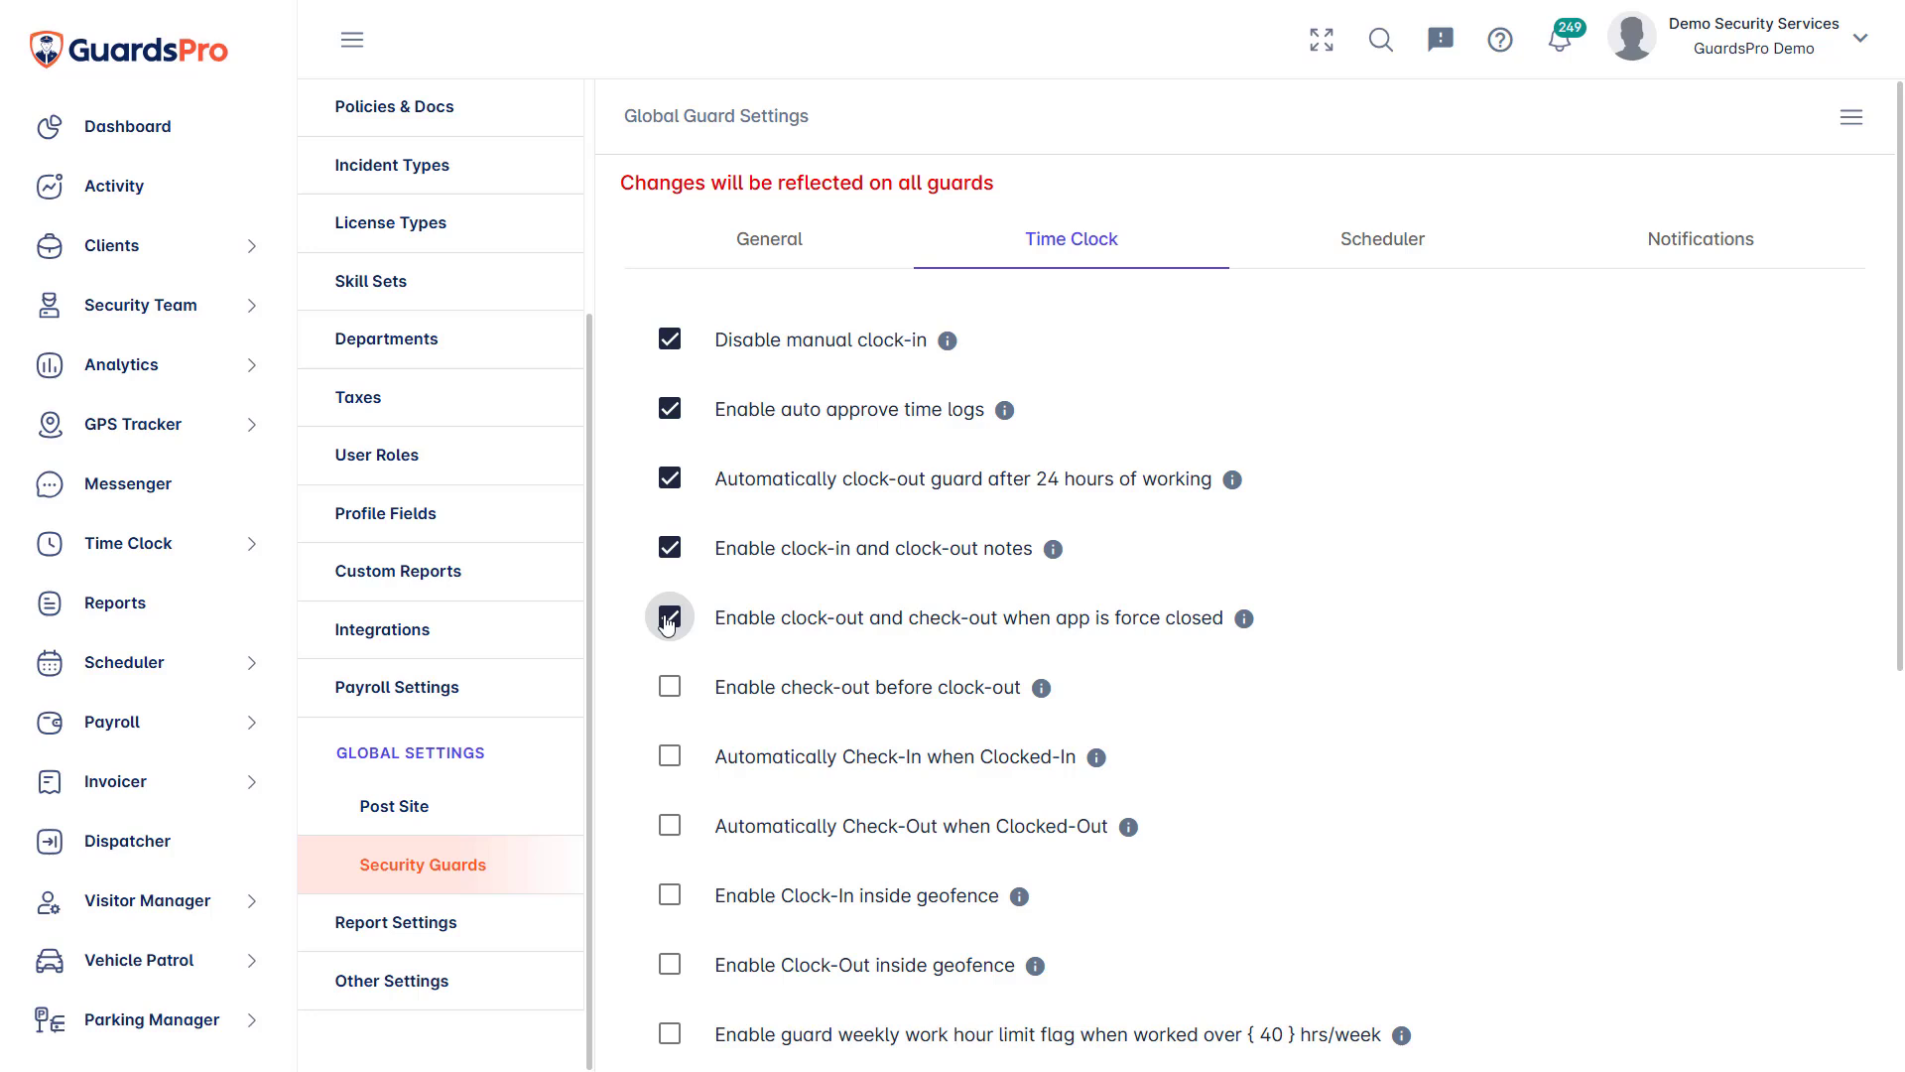
left_click(668, 691)
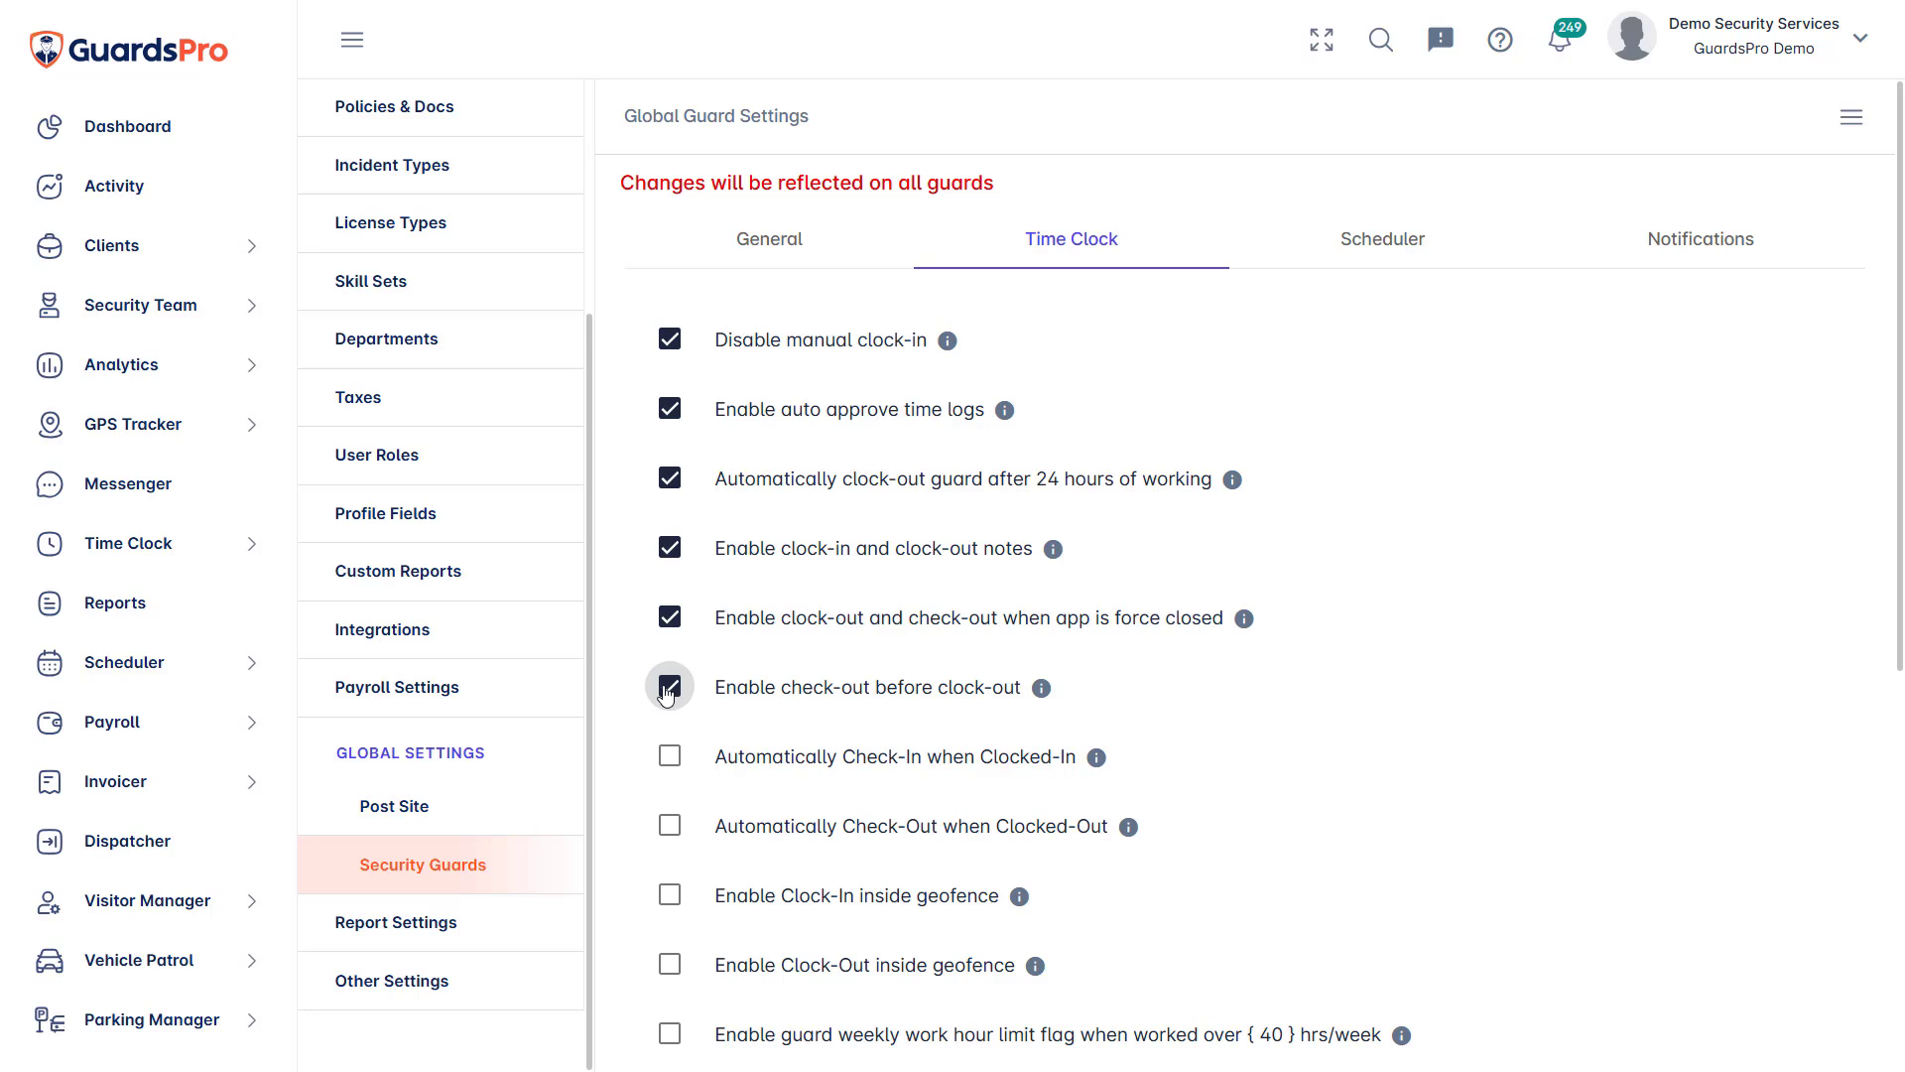
Enable automatic check-in and check-out with clock-in and clock-out, and enable clock-in and clock-out inside the geofence
left_click(670, 757)
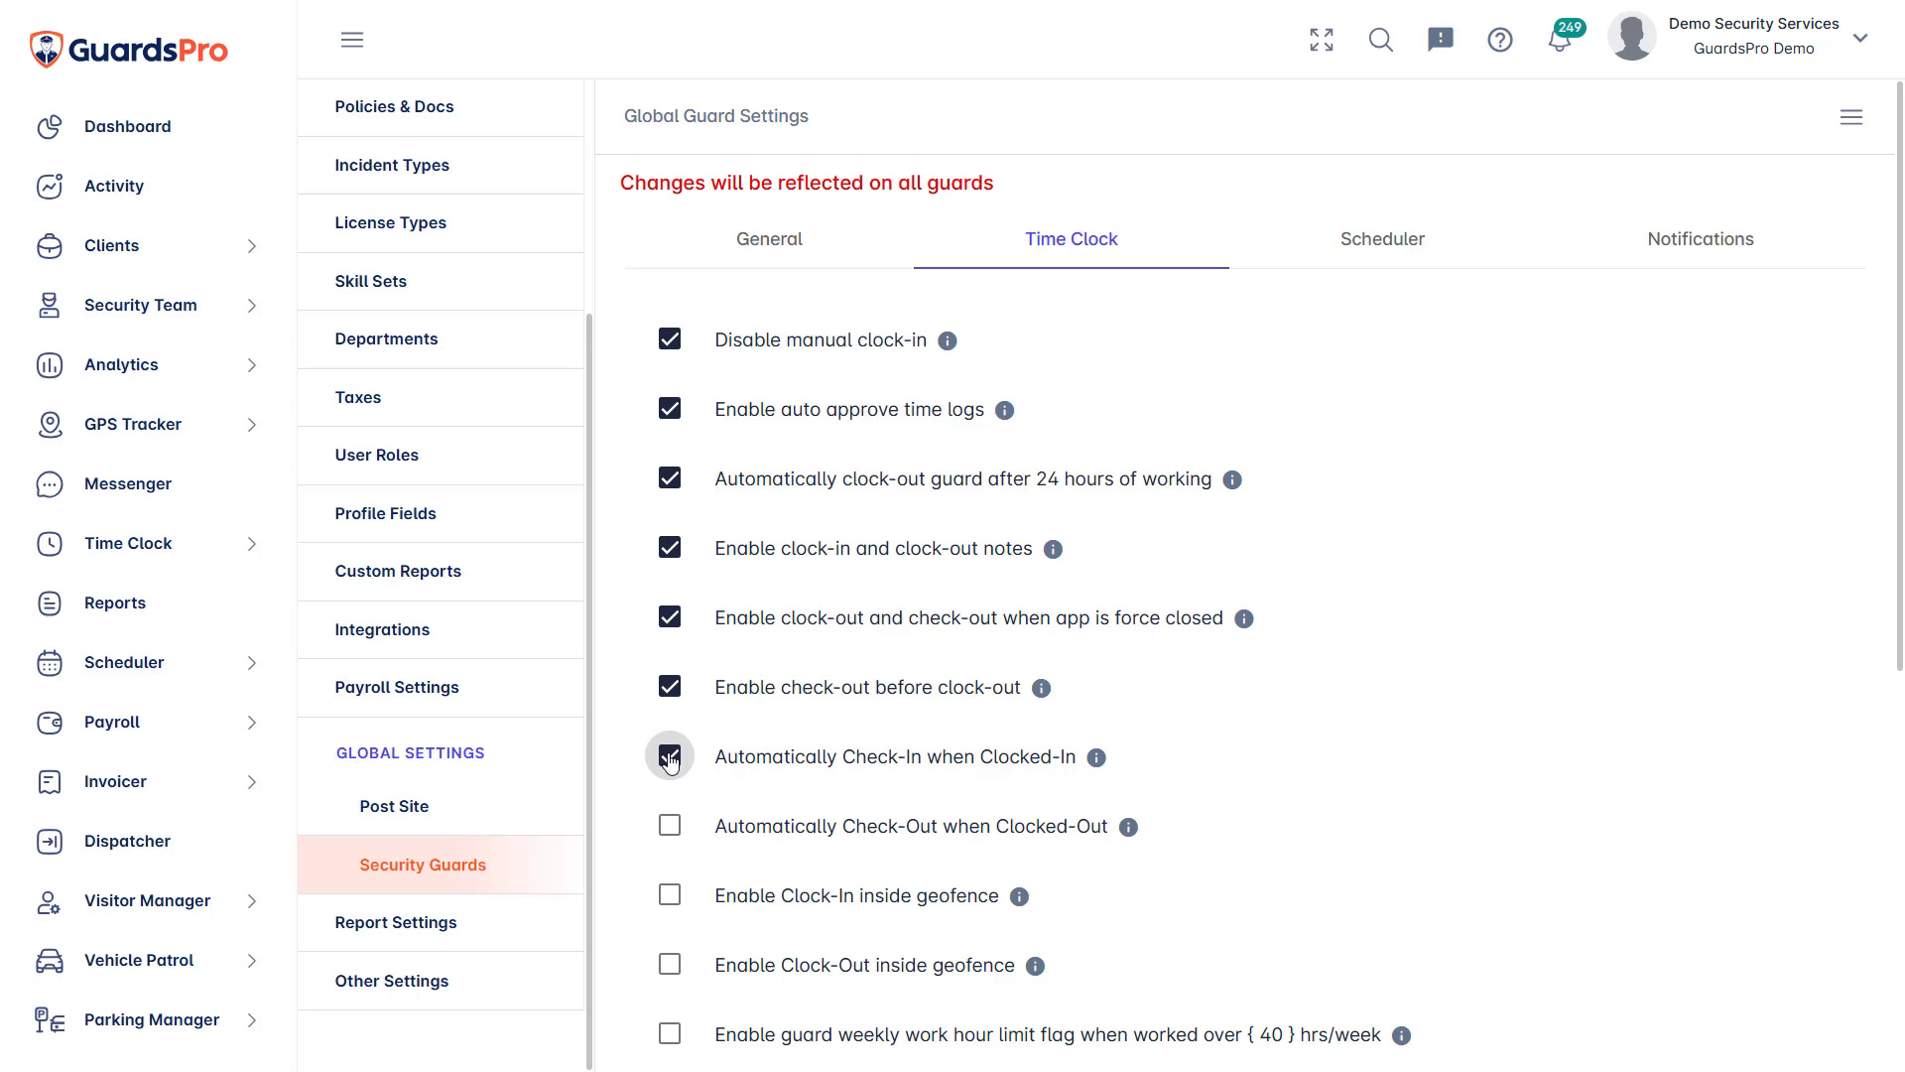
left_click(671, 826)
left_click(672, 899)
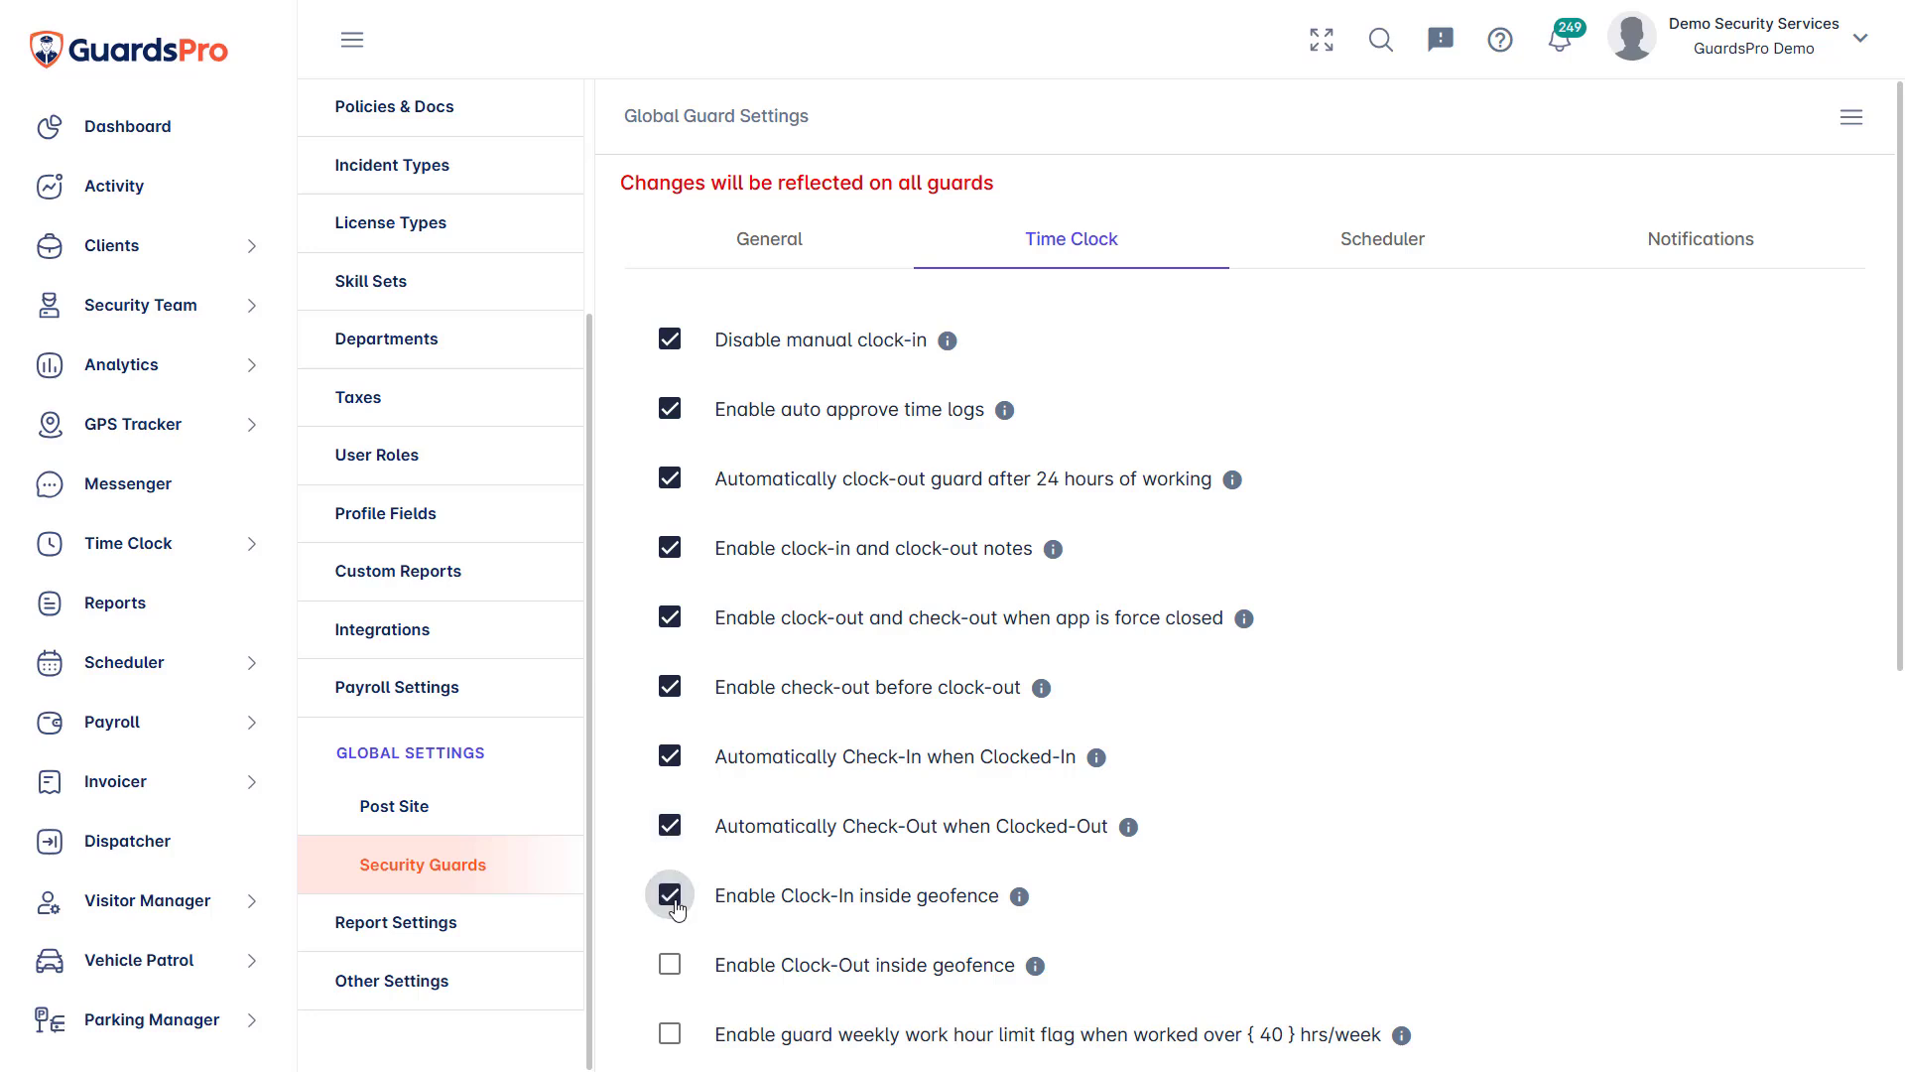
left_click(673, 968)
Enable the weekly work hour limit flag for guards and enforce facial recognition before clock-in and clock-out
left_click(669, 1037)
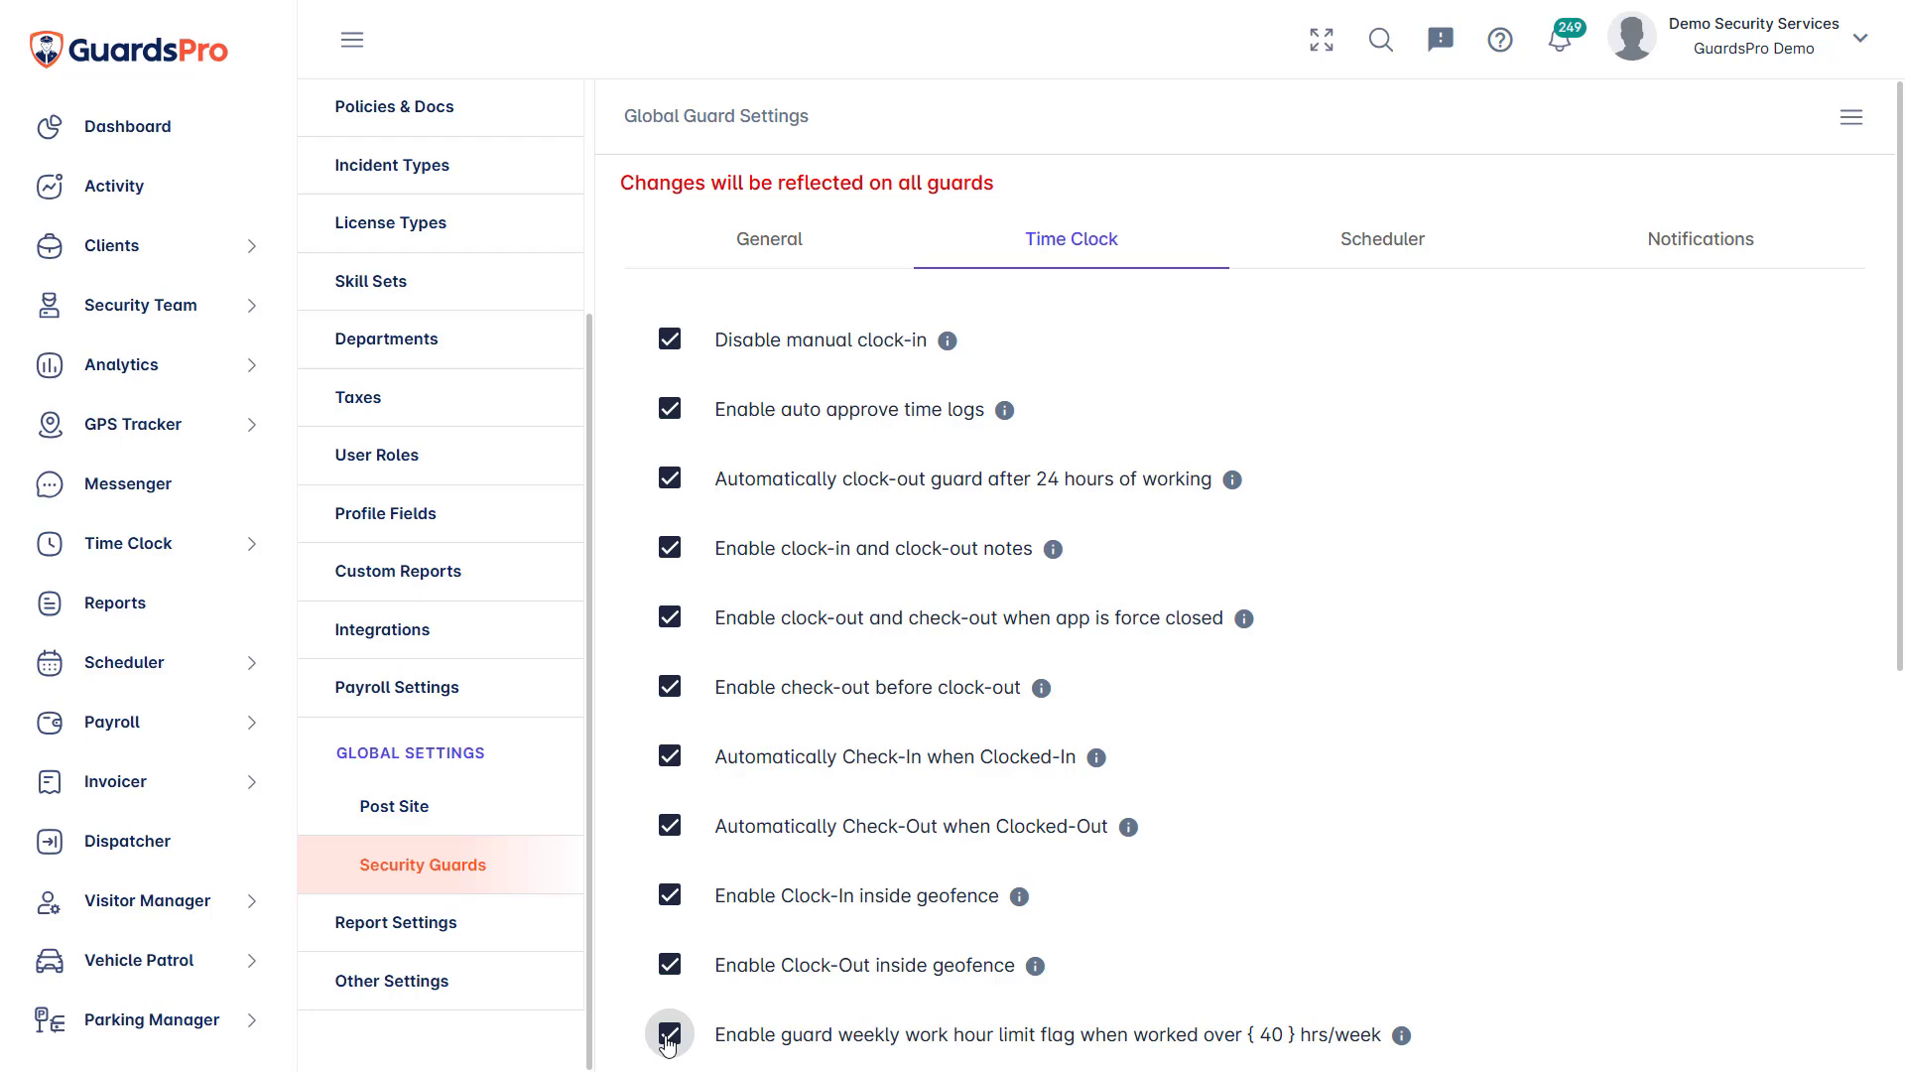
scroll(1899, 868, "down", 4)
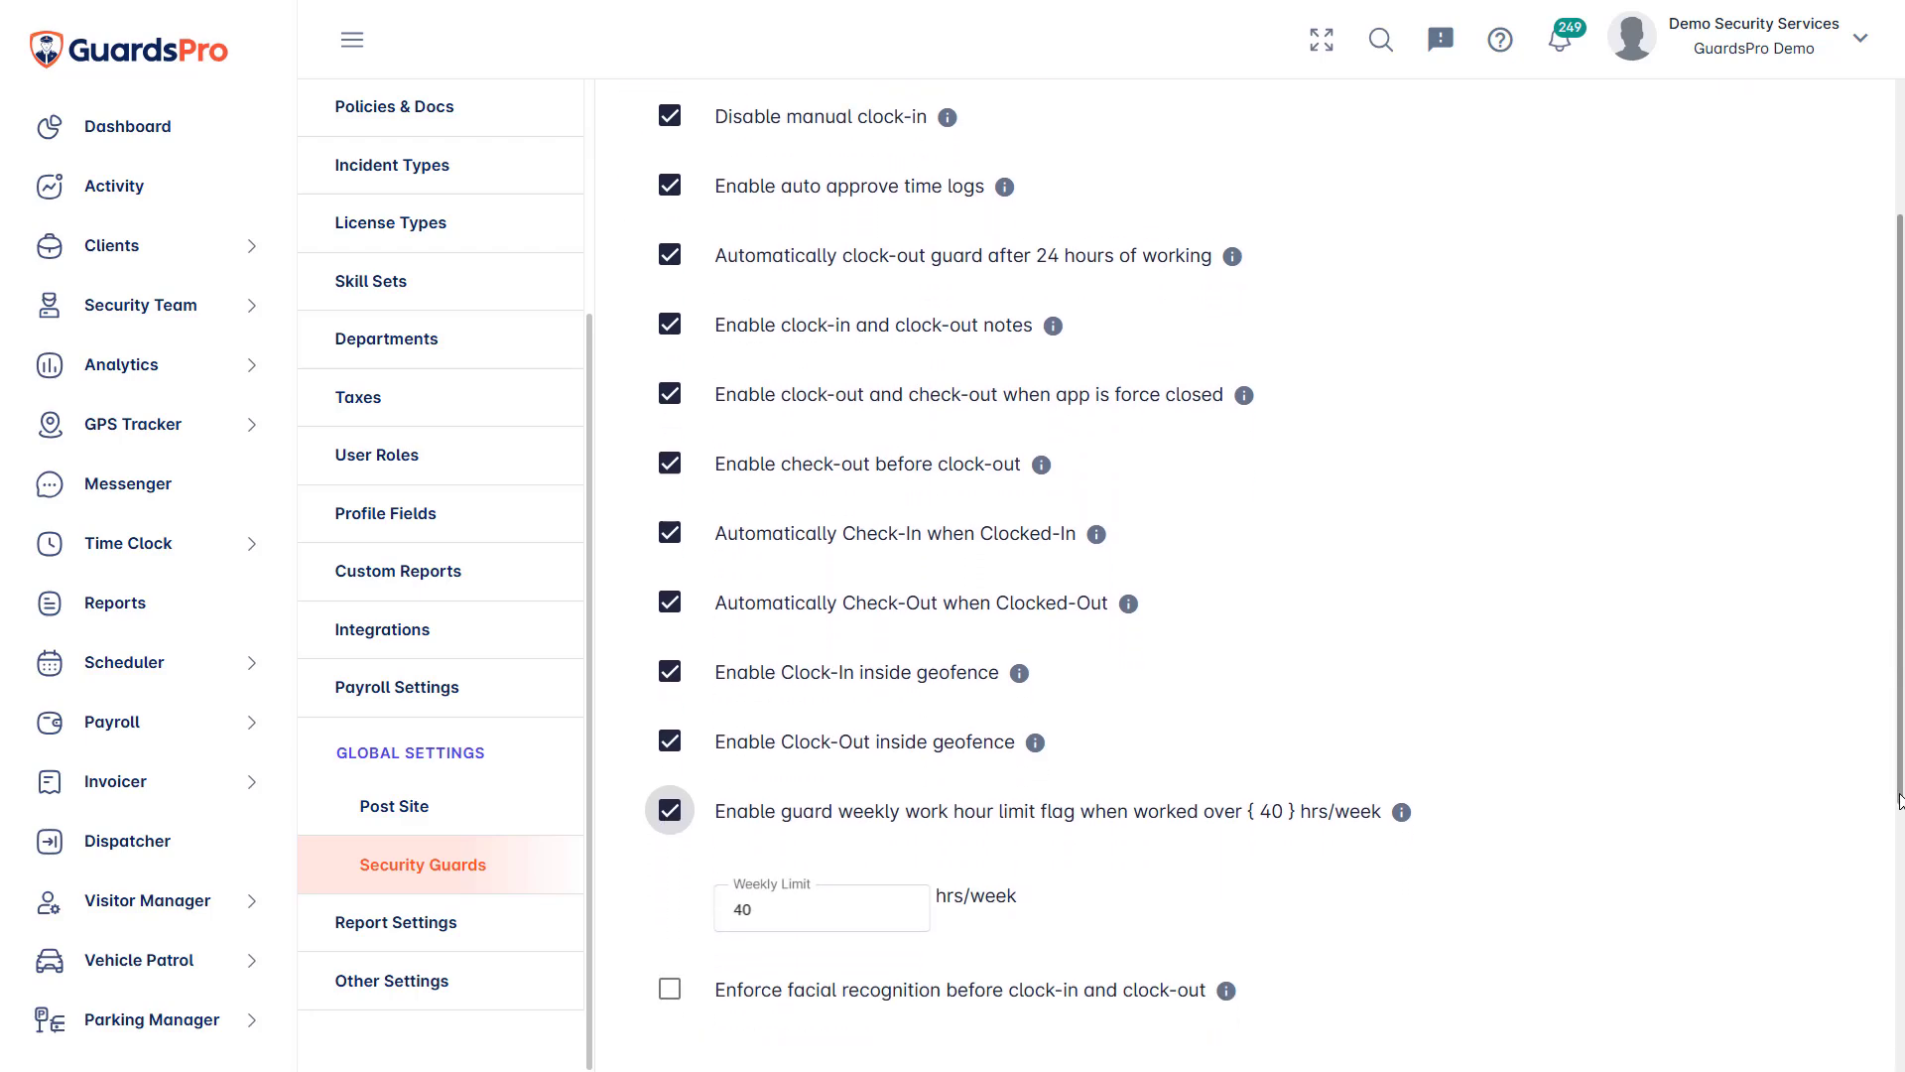
scroll(1899, 873, "down", 1)
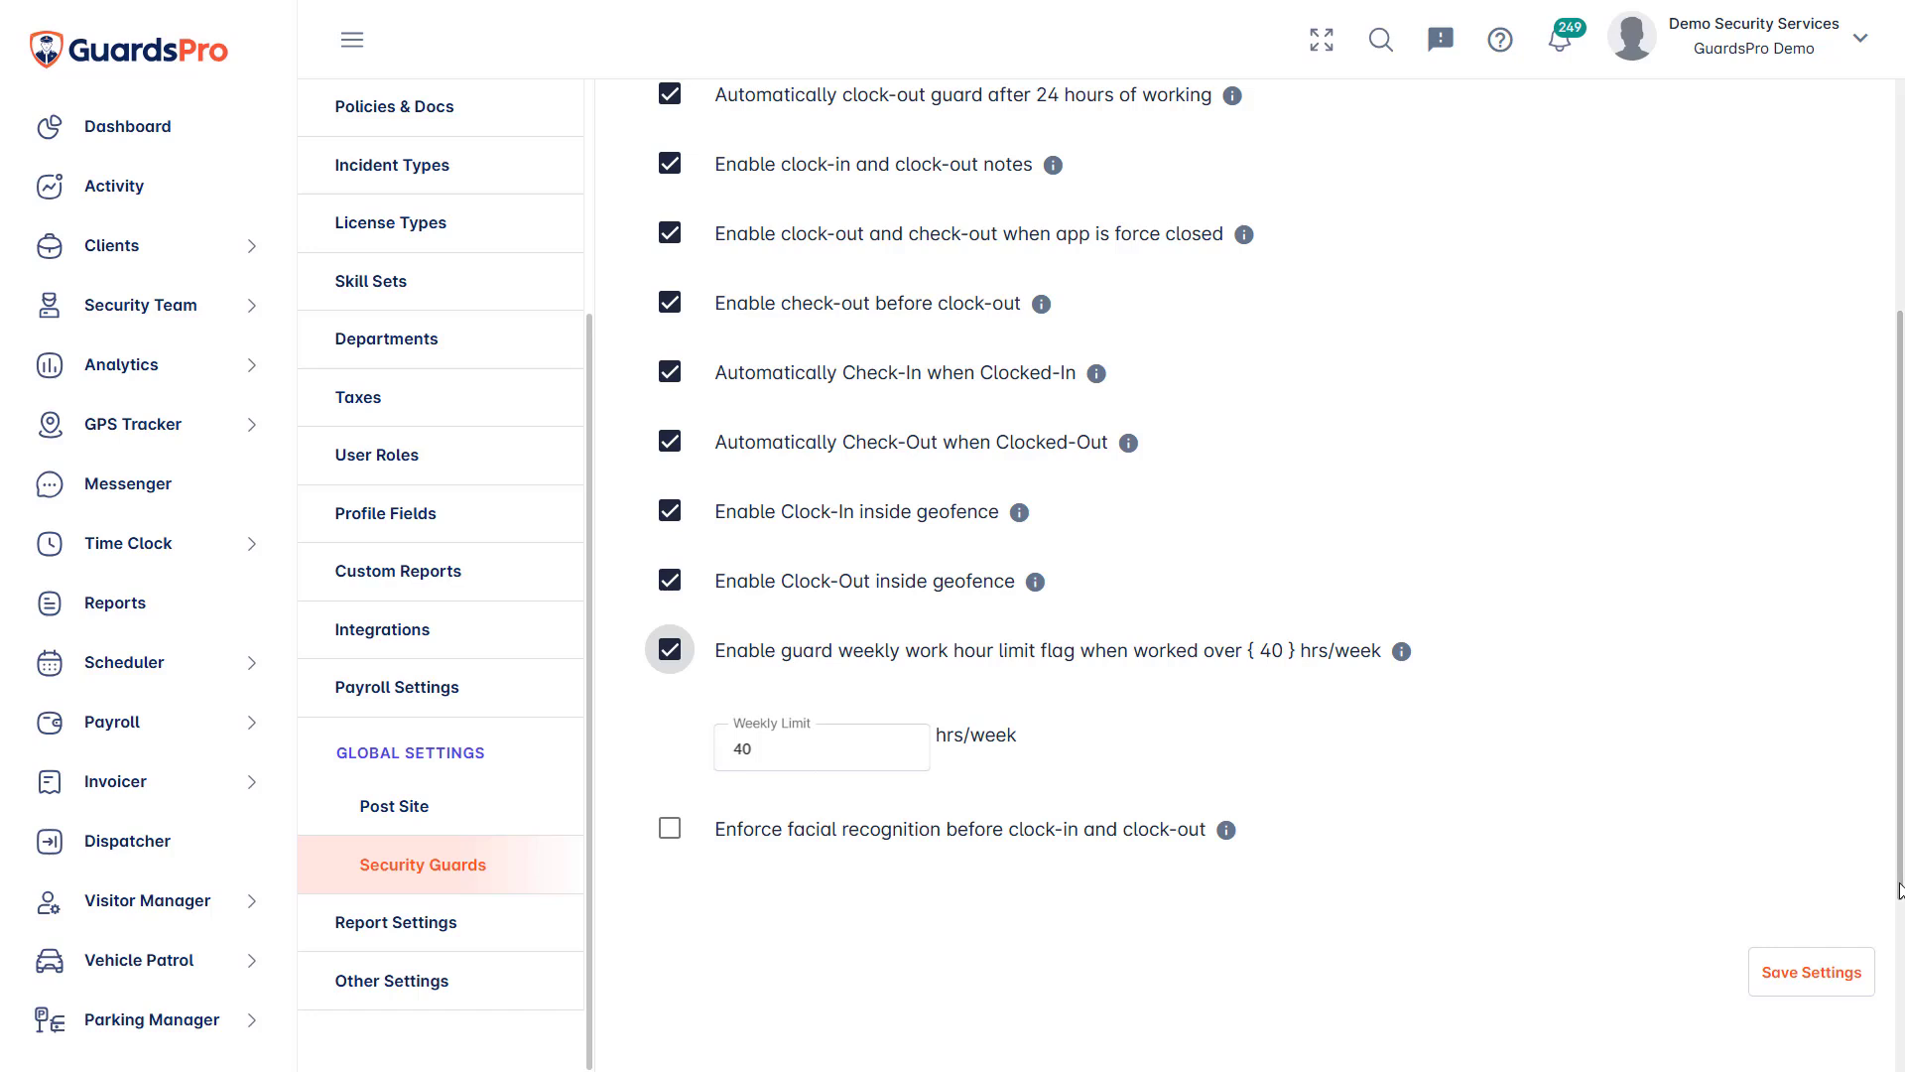
left_click(669, 831)
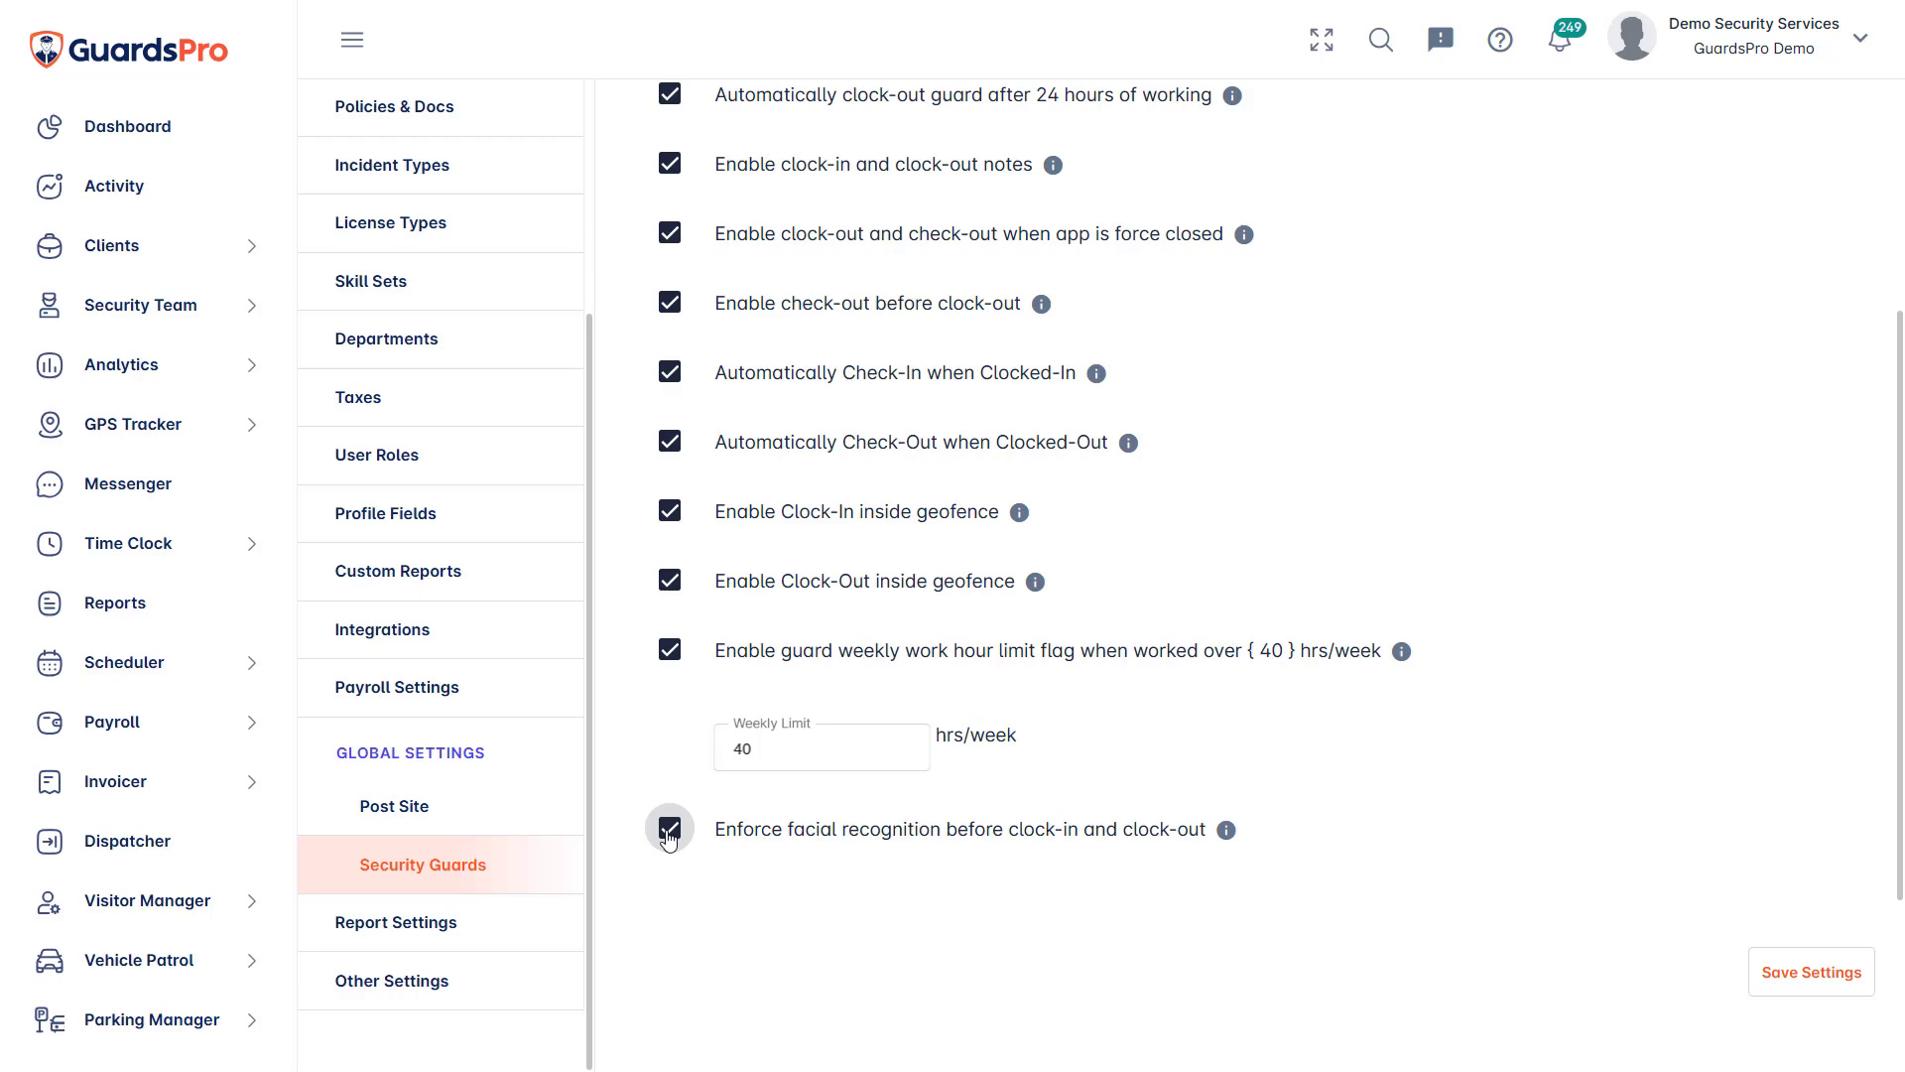
In the Scheduler settings, allow clock-in before schedule start, shift exchange without approval, and system auto clock-in and clock-out based on scheduled time
scroll(1402, 258, "up", 5)
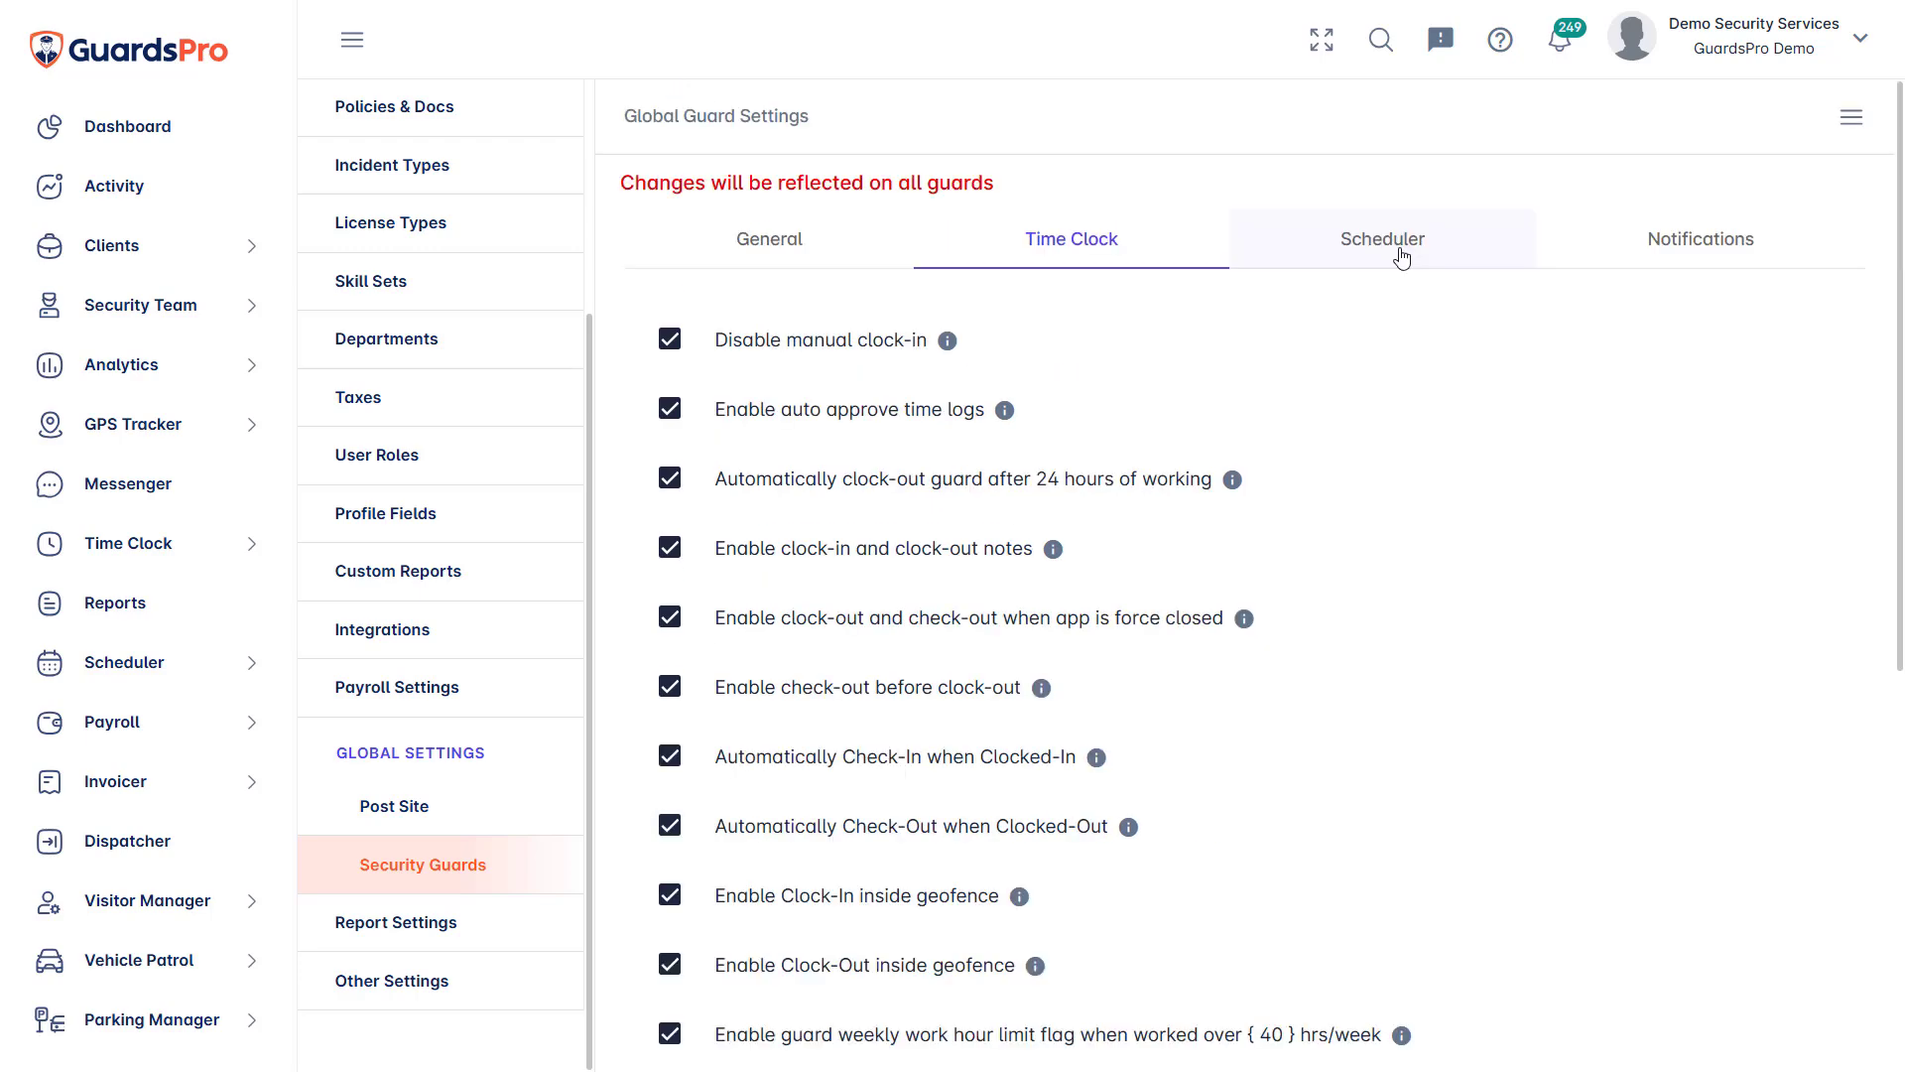
left_click(1402, 258)
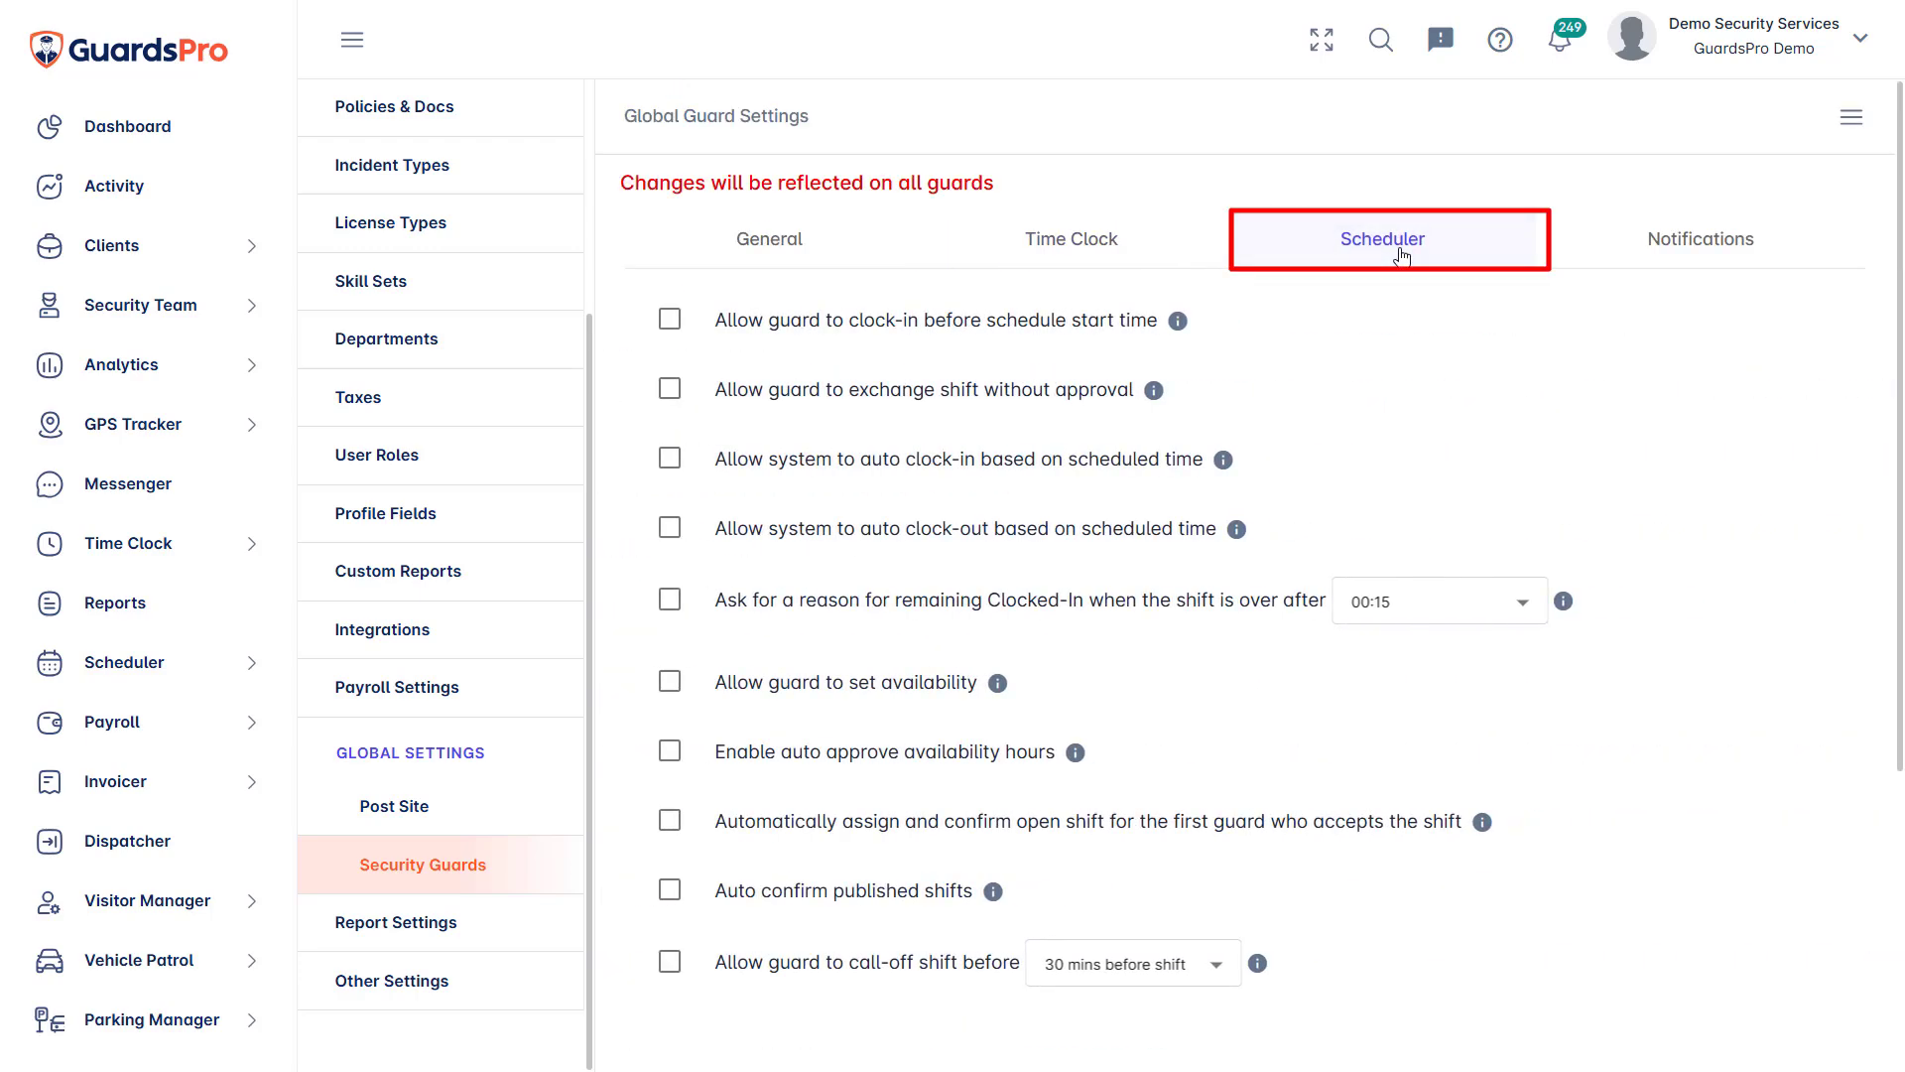
left_click(669, 319)
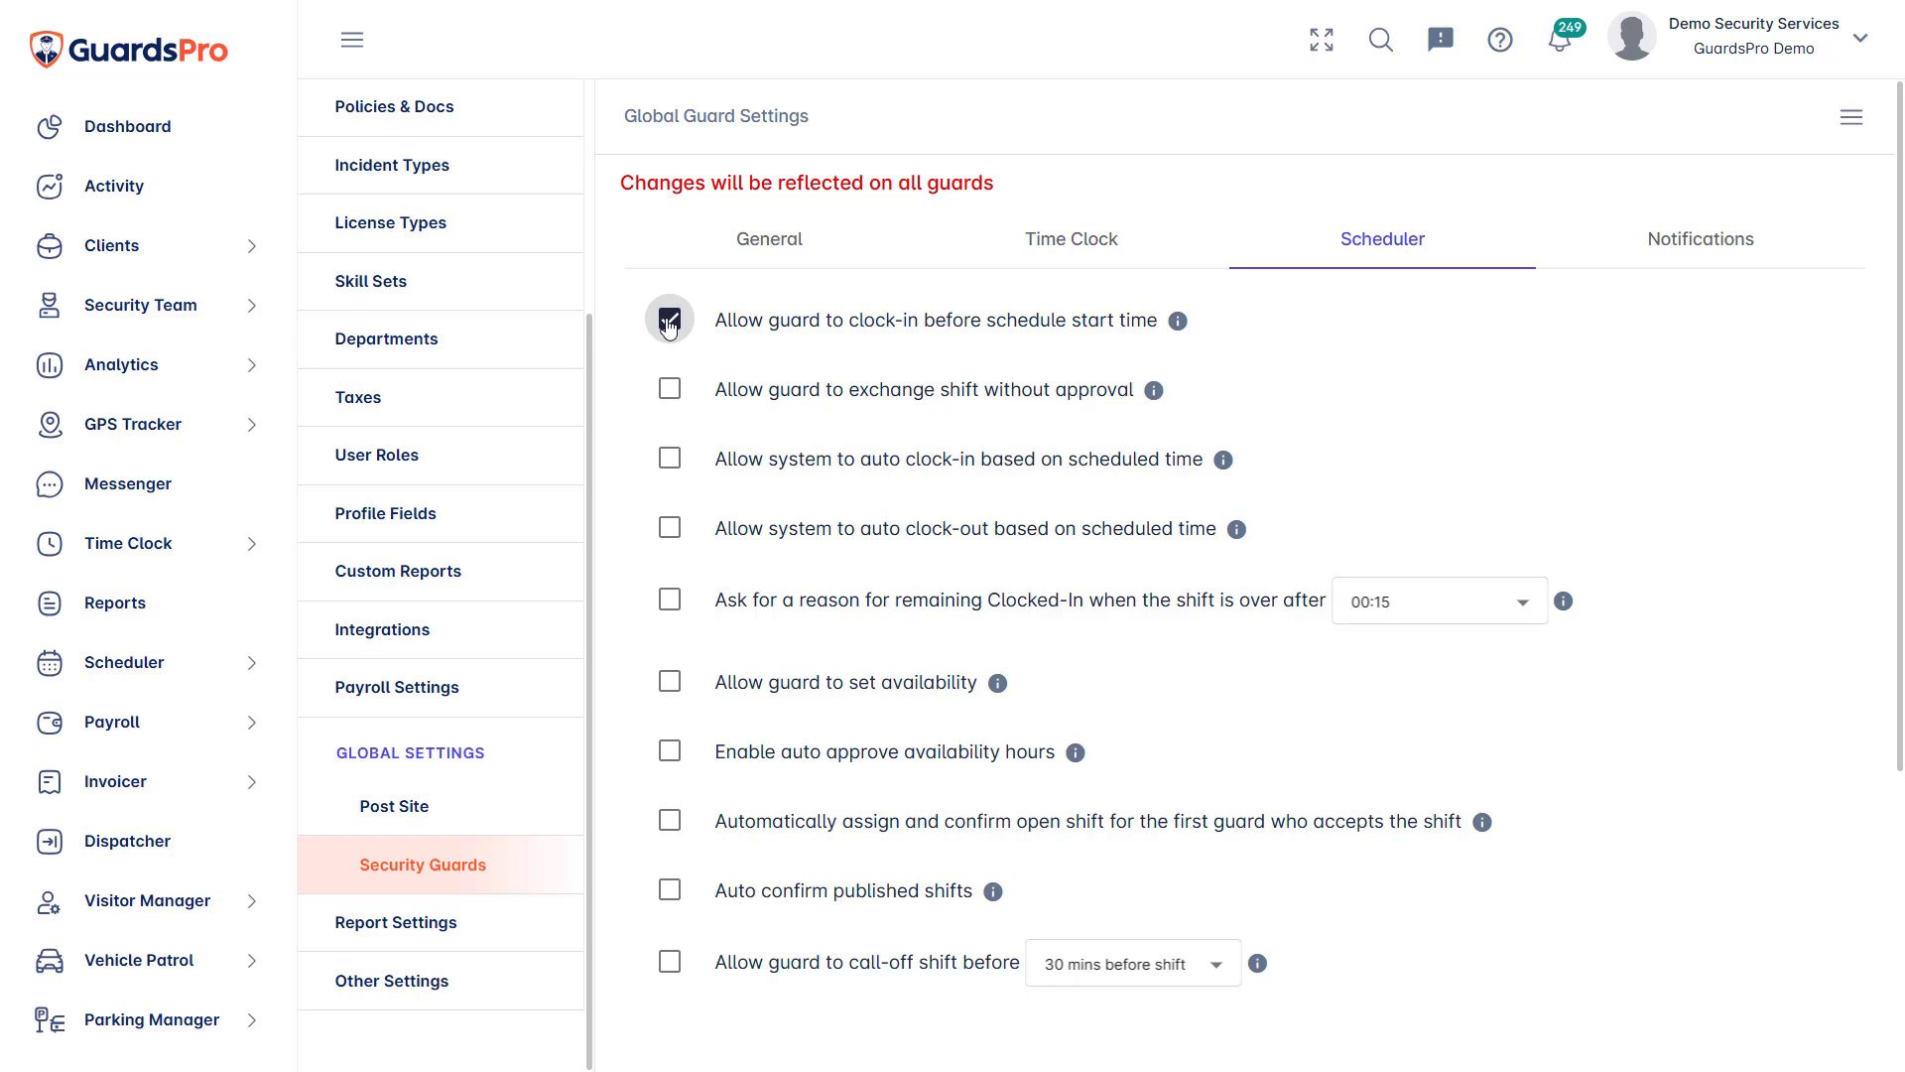
left_click(668, 392)
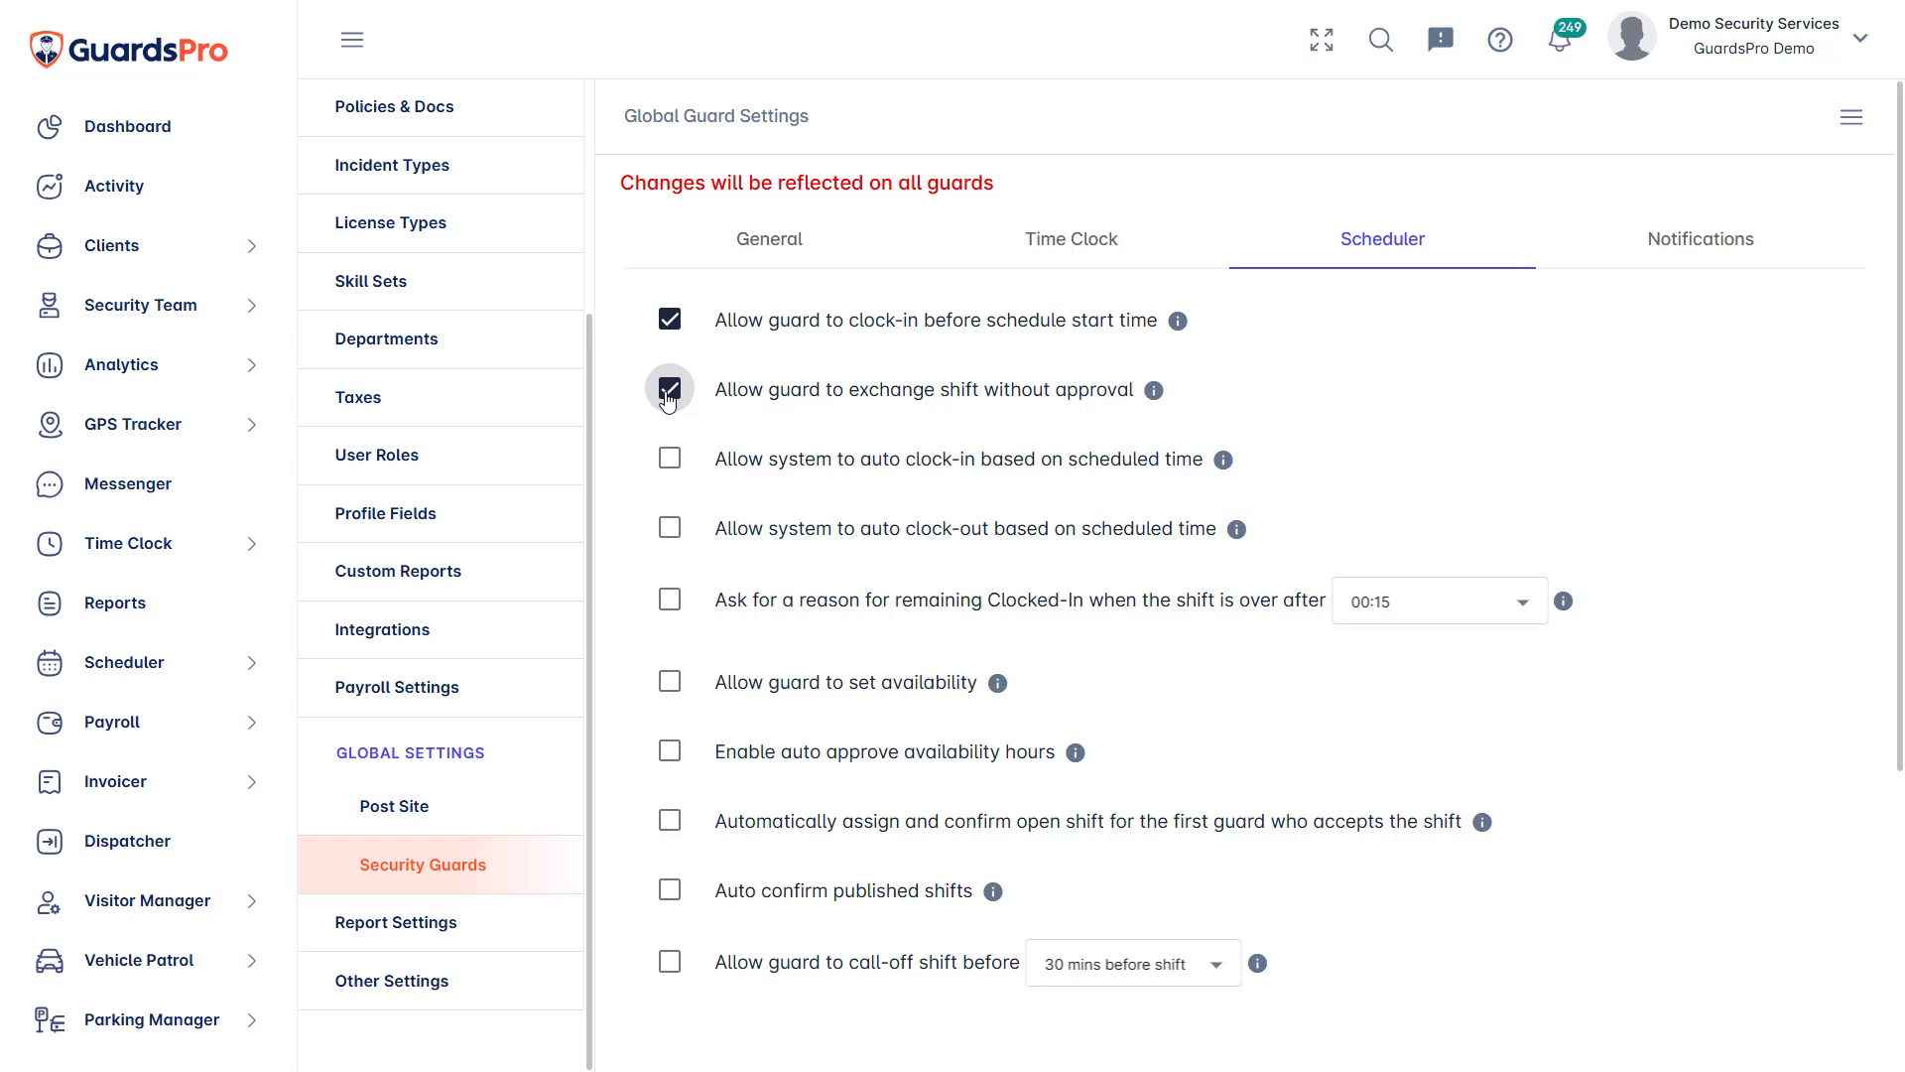
left_click(668, 463)
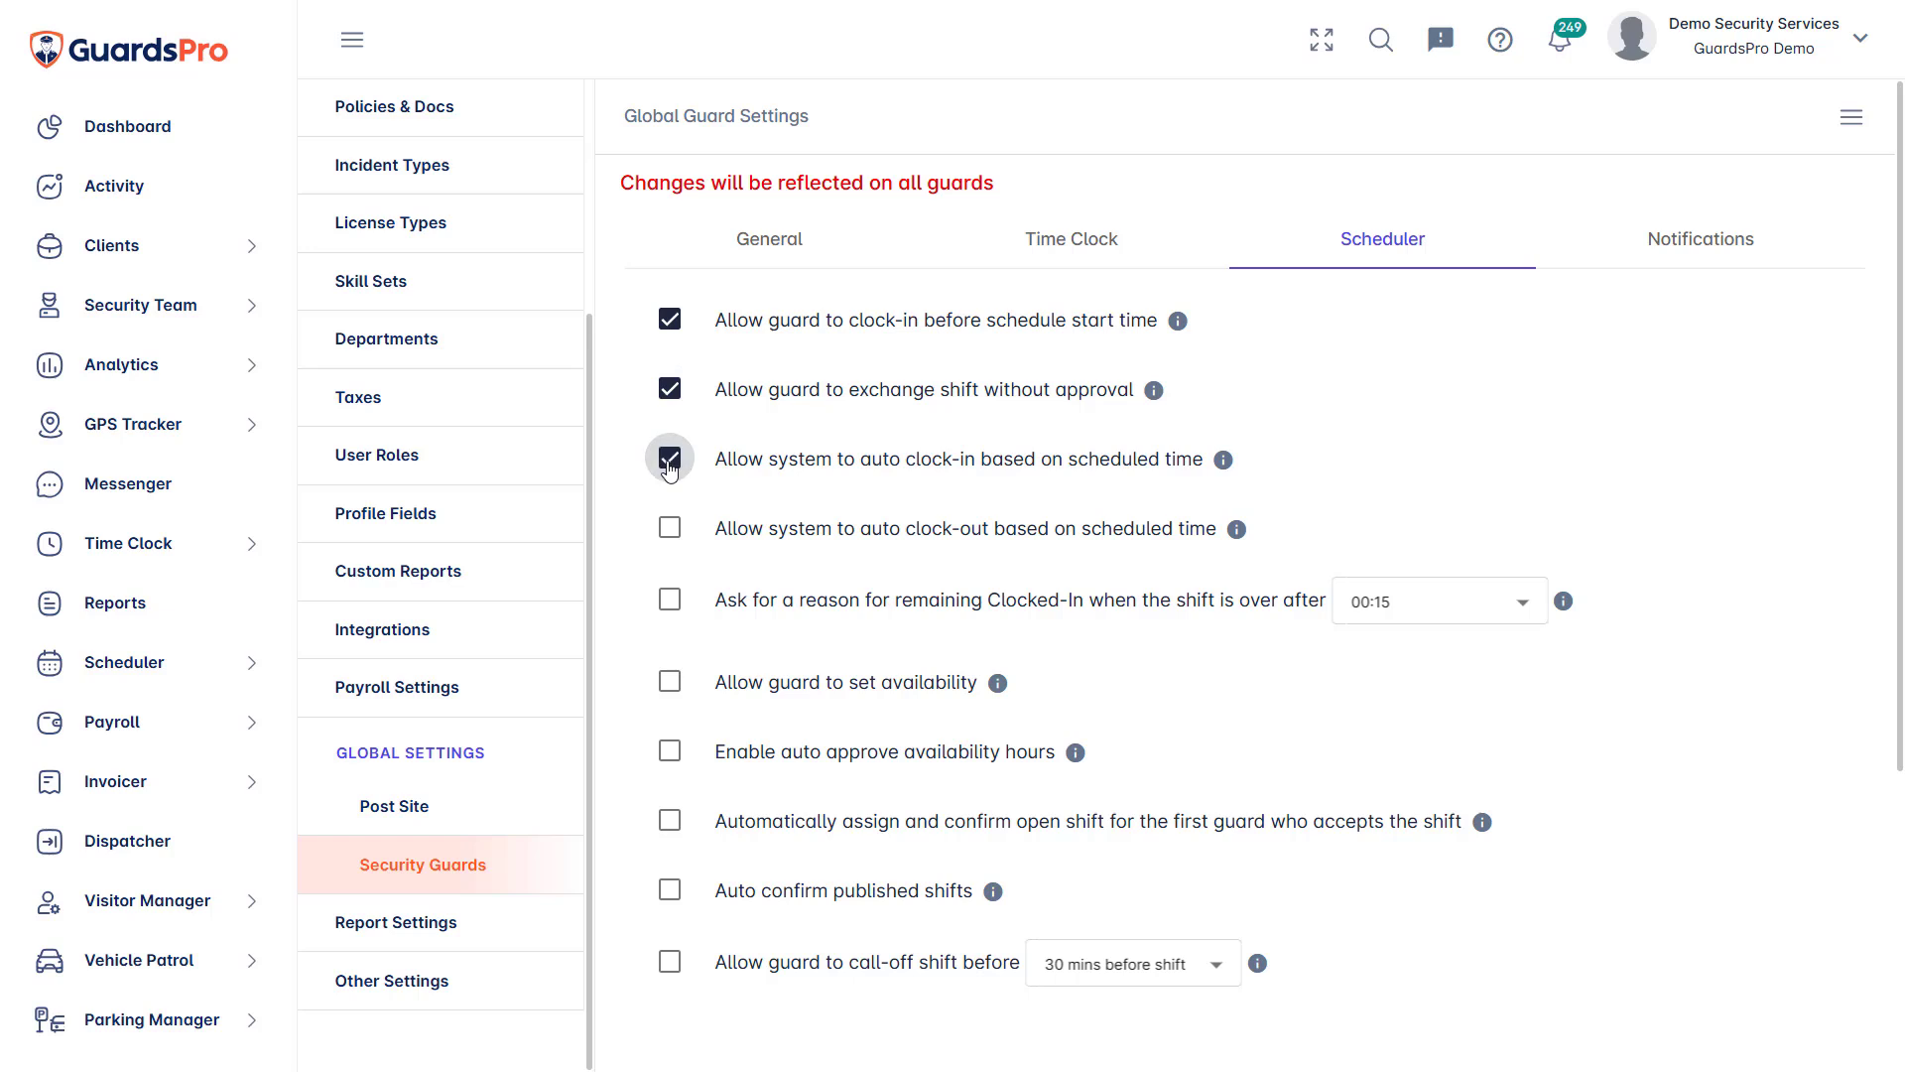
left_click(669, 534)
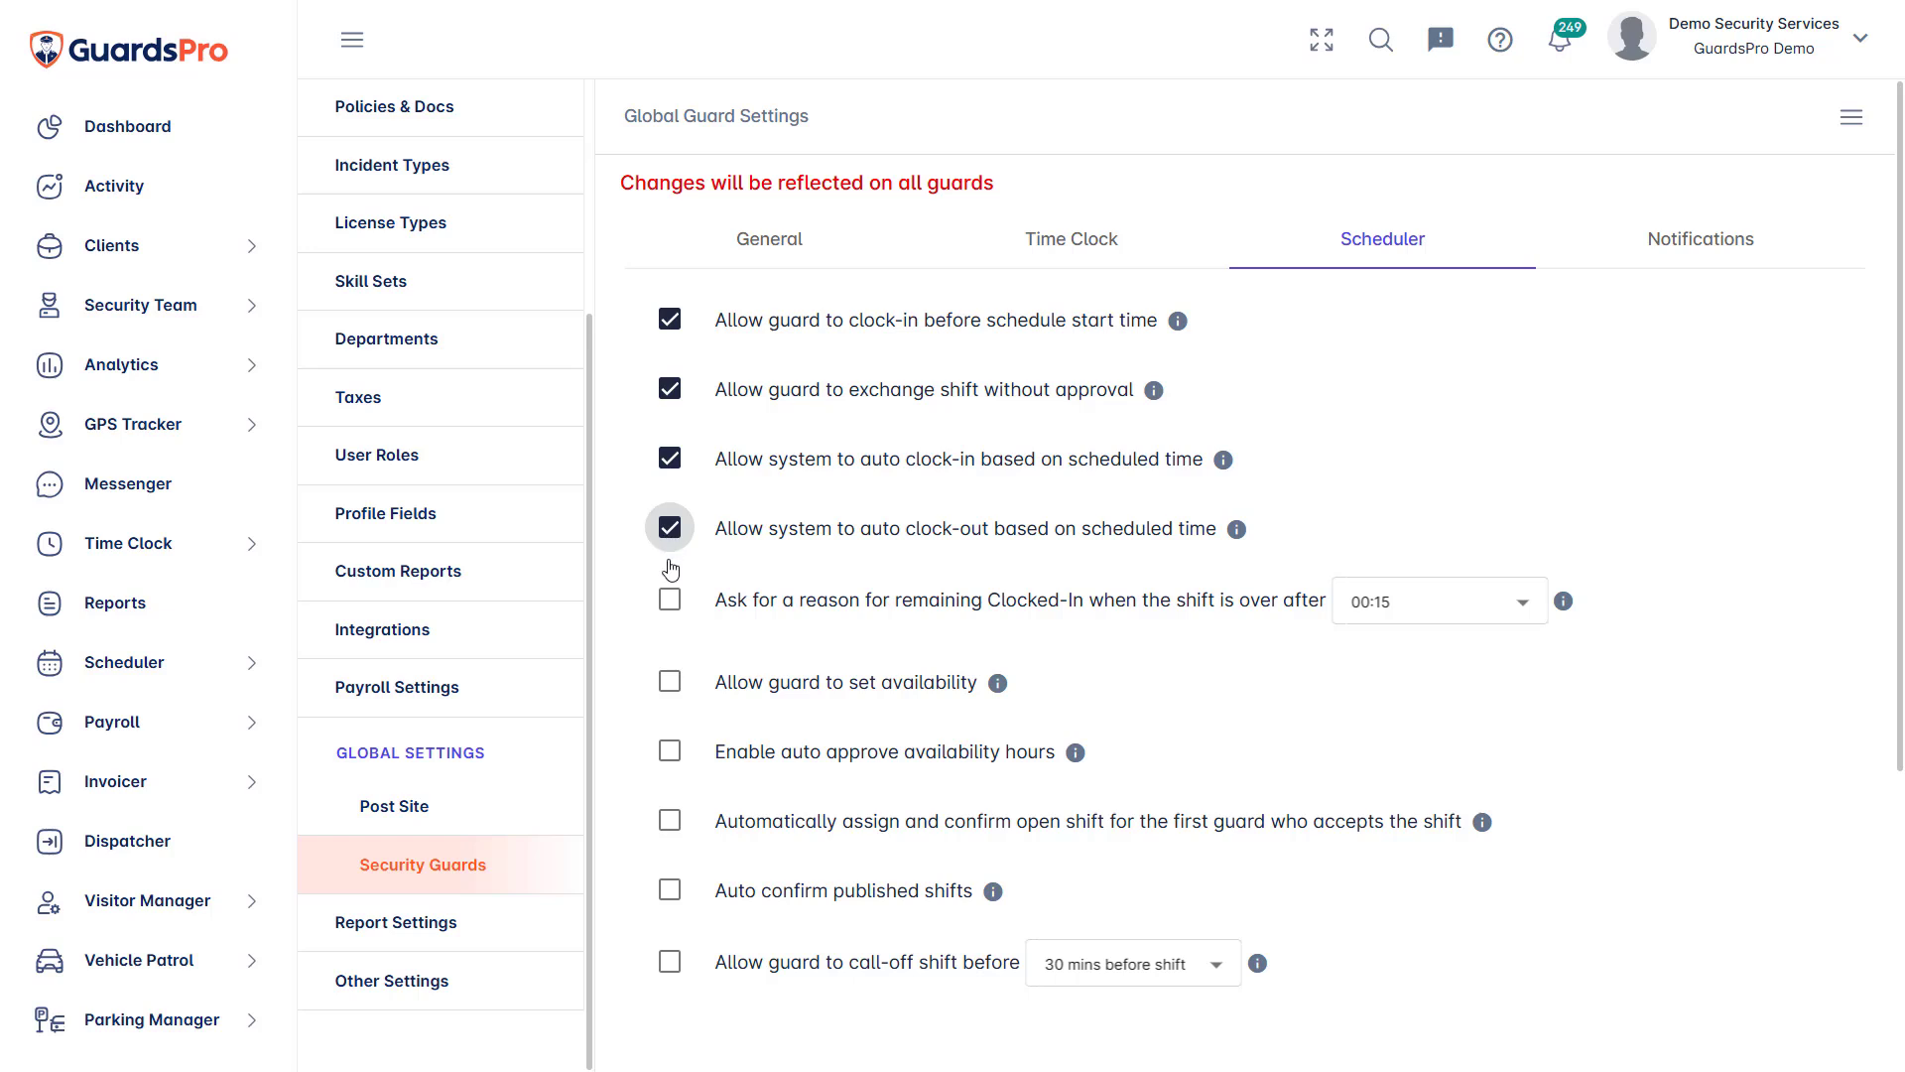
Enable asking for a reason for remaining clocked in after the shift is over, with the delay set to 00:05
left_click(670, 601)
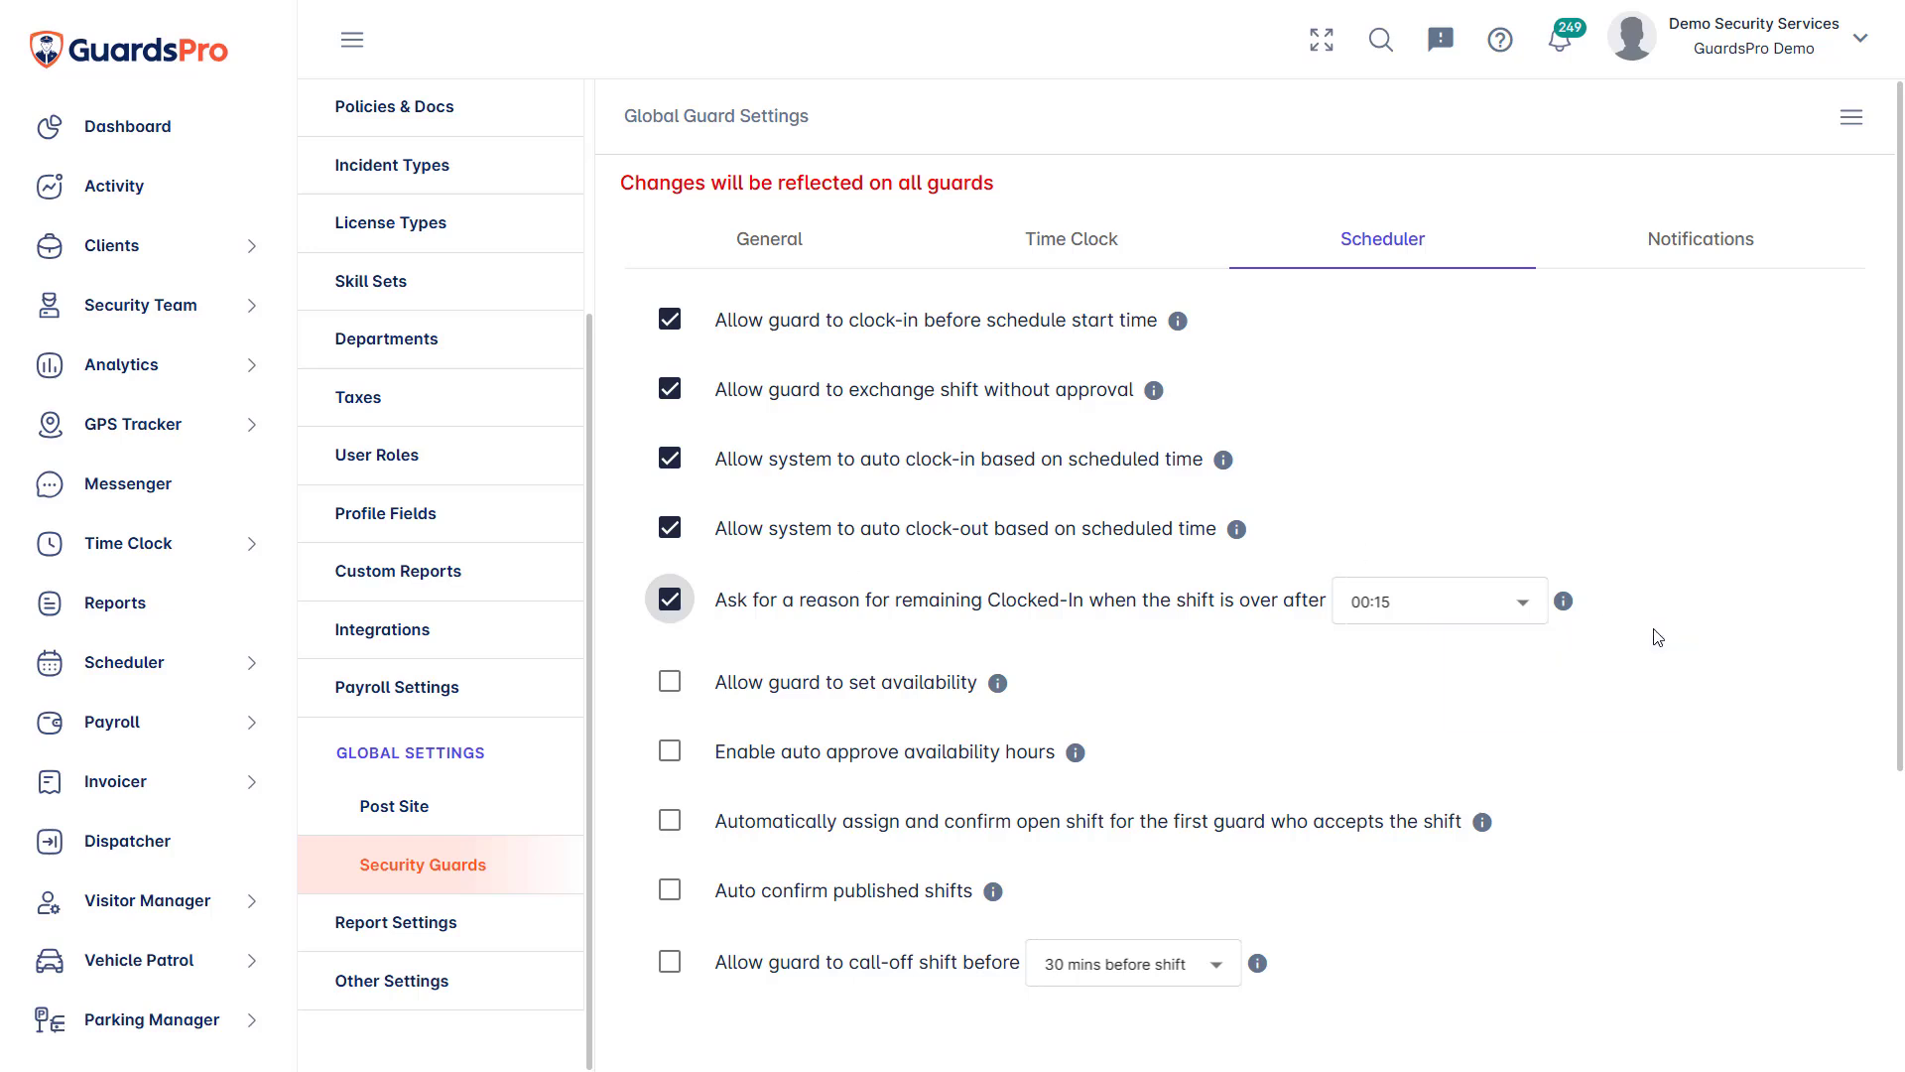
left_click(1515, 608)
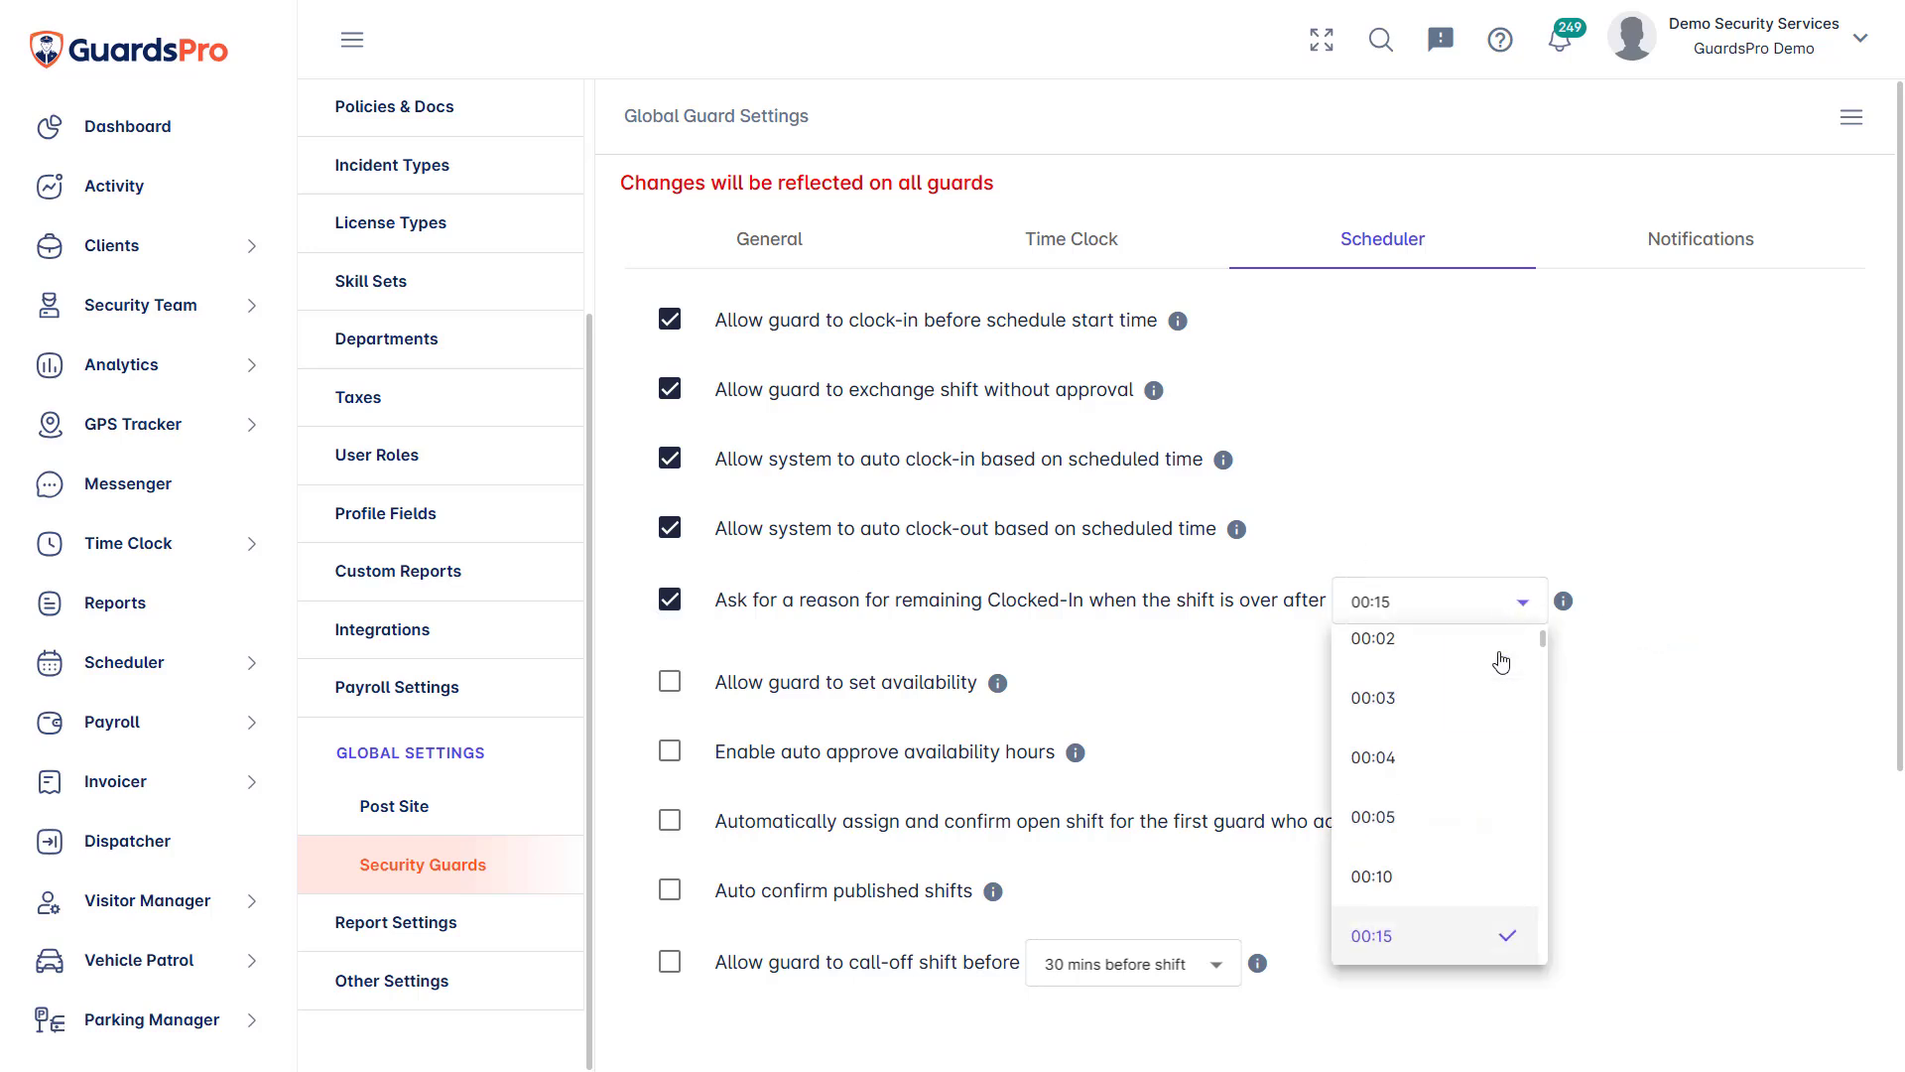
left_click(1415, 818)
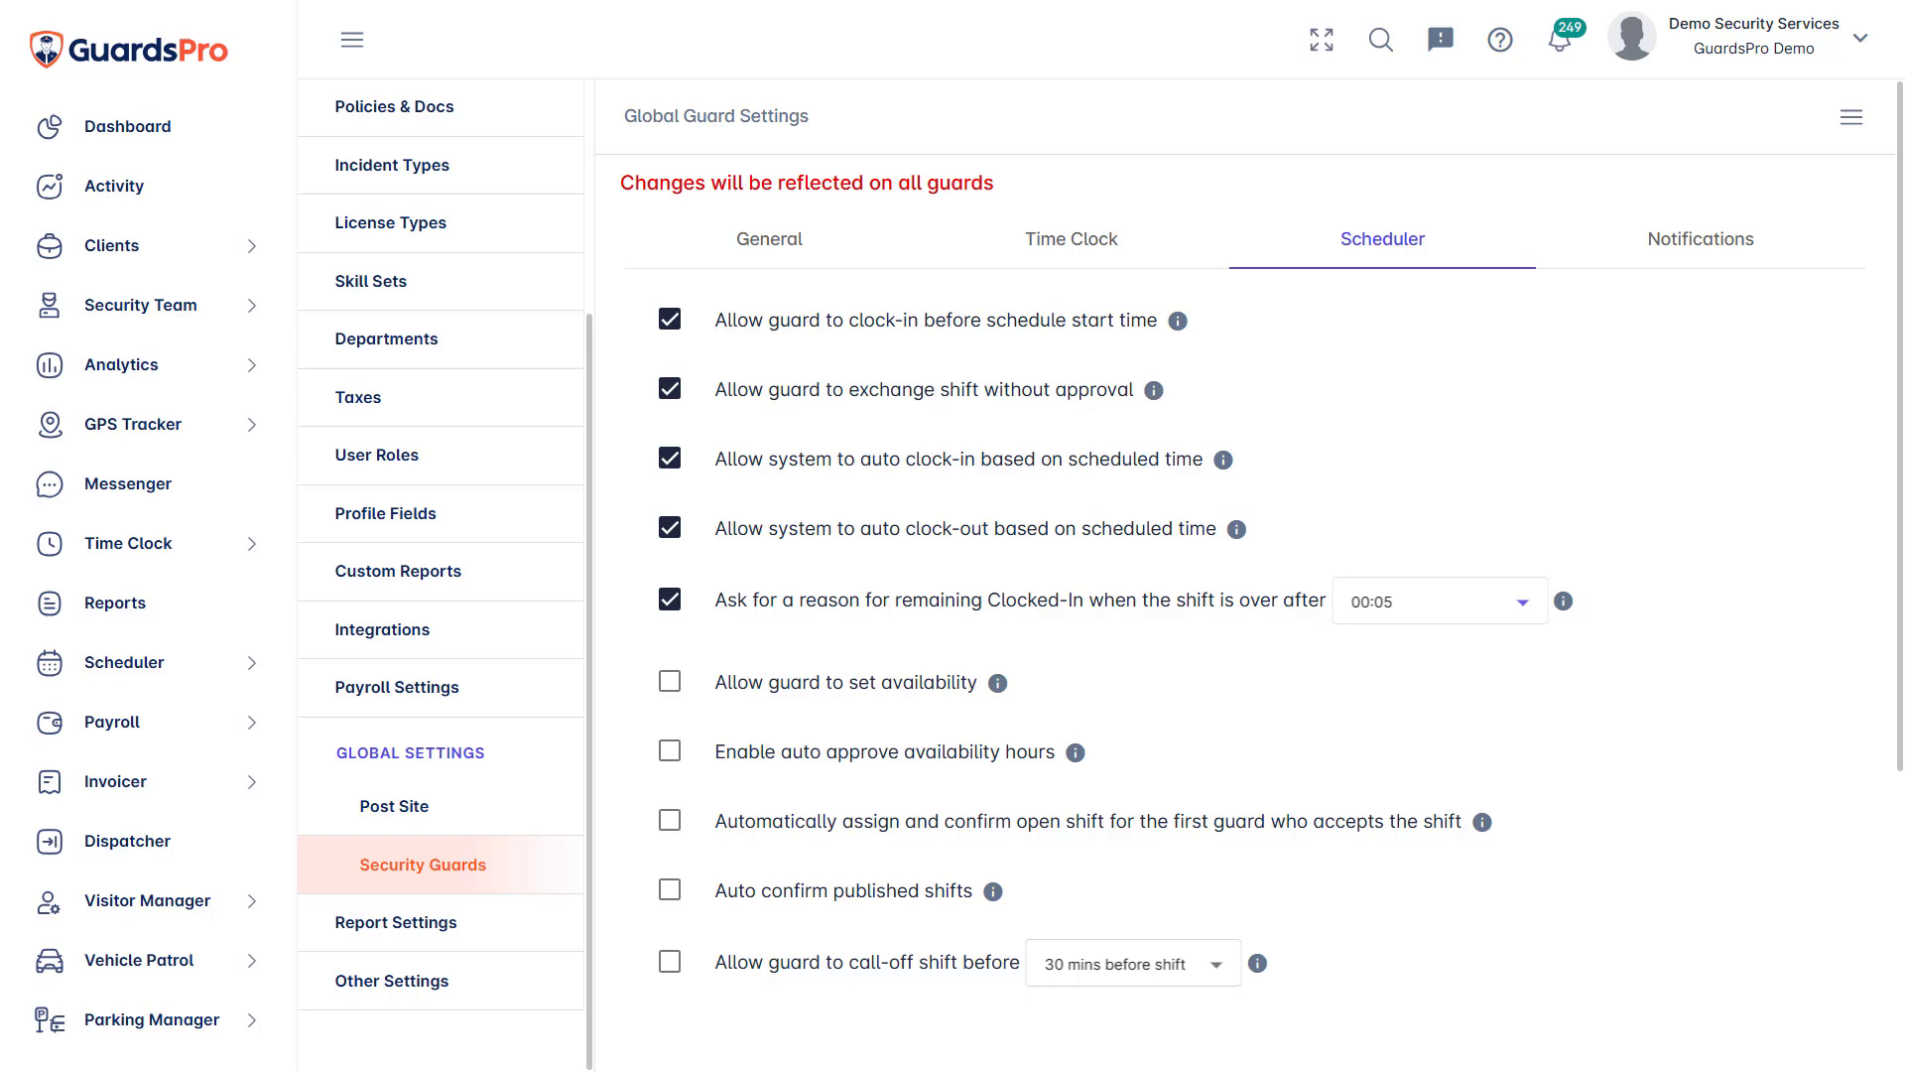
Allow guards to set availability and enable auto approval of availability hours
left_click(670, 685)
left_click(670, 754)
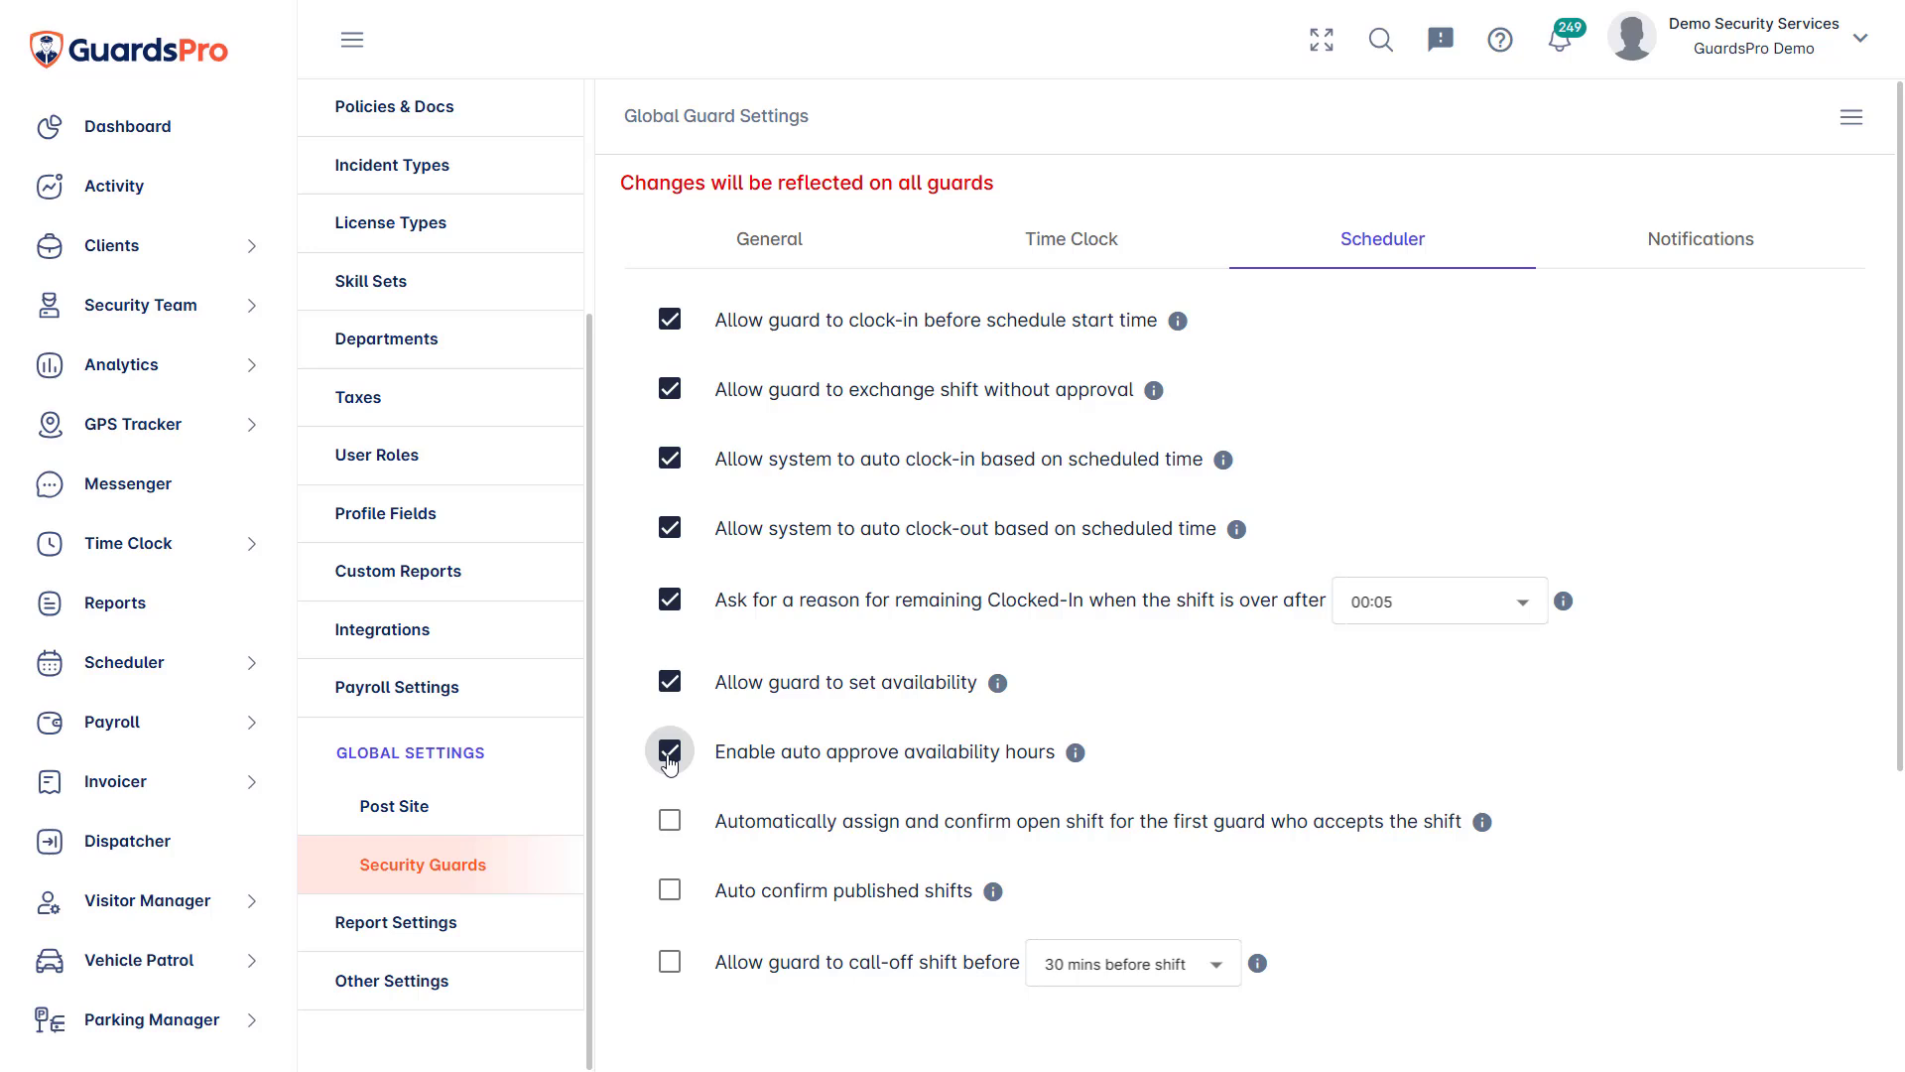
Enable automatic assignment of open shifts to the first accepting guard, auto confirmation of published shifts, and guard shift call-off
left_click(669, 824)
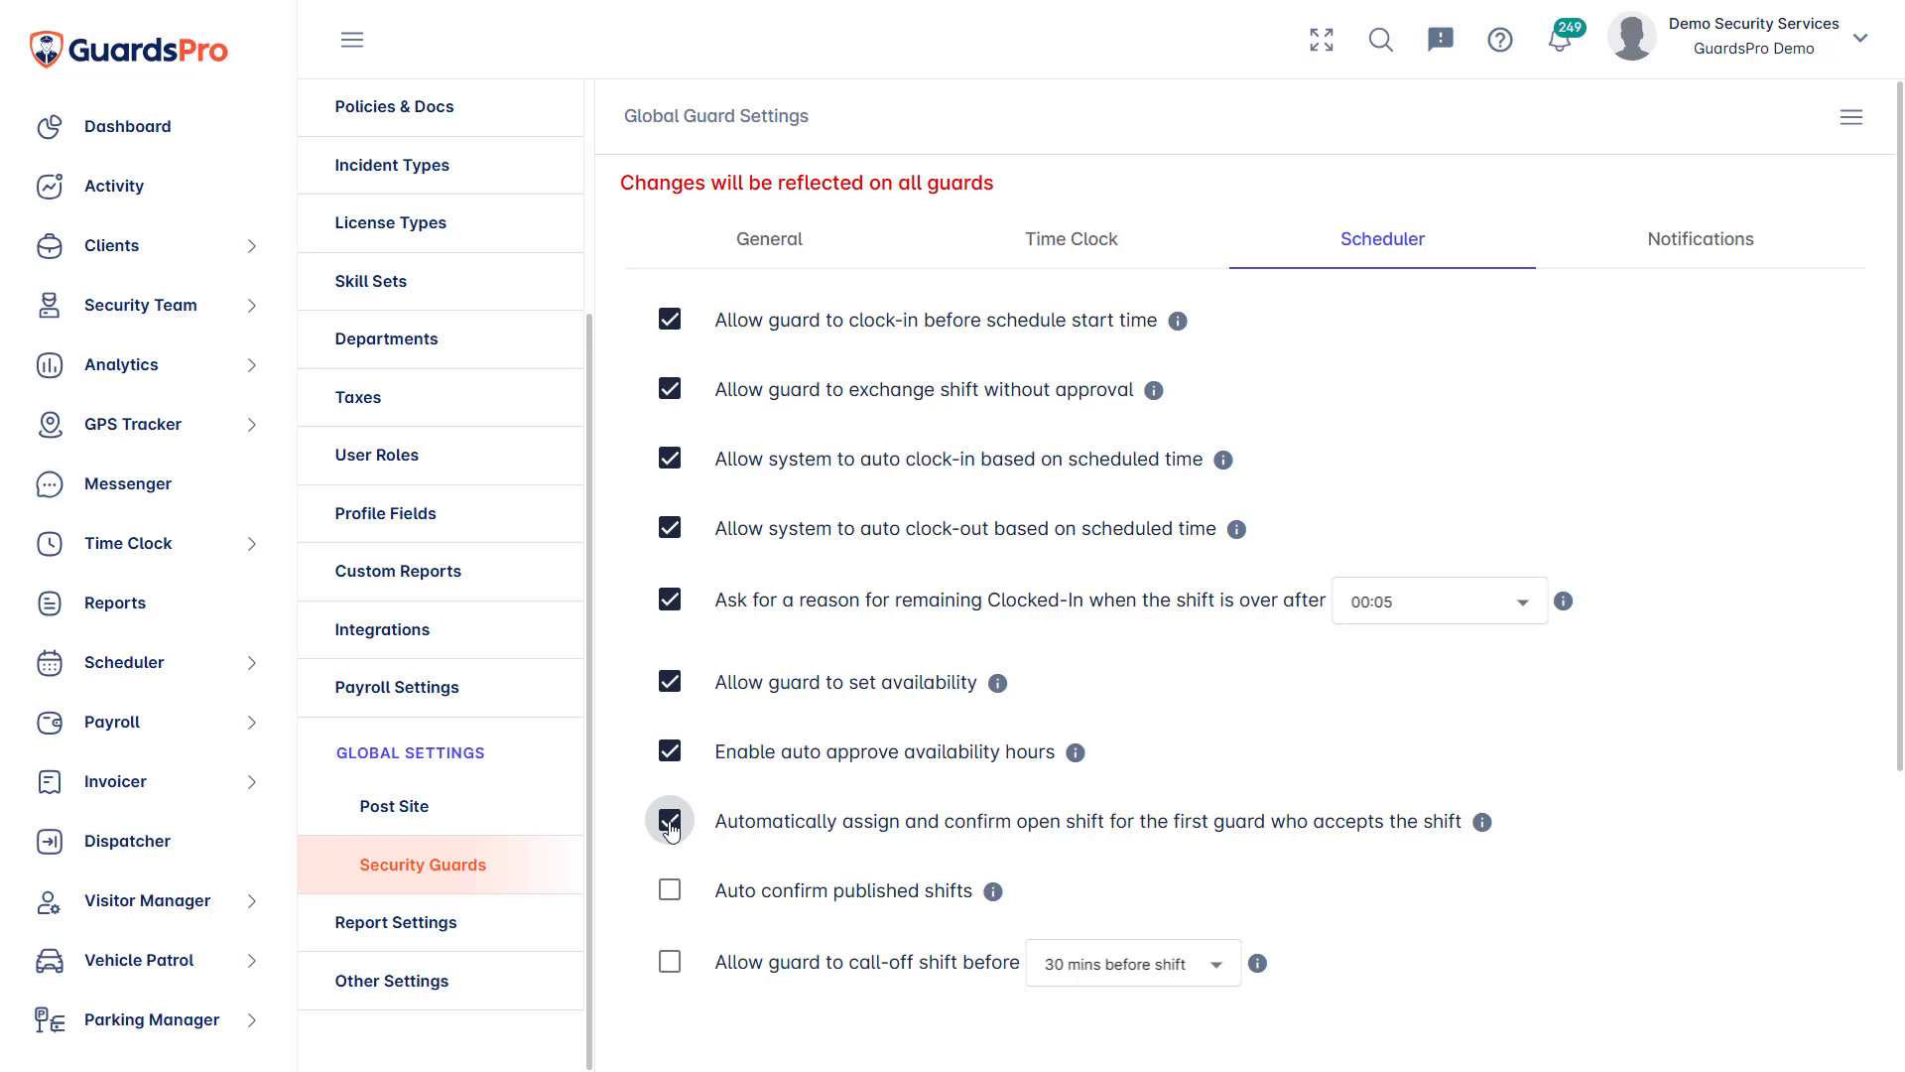
left_click(670, 893)
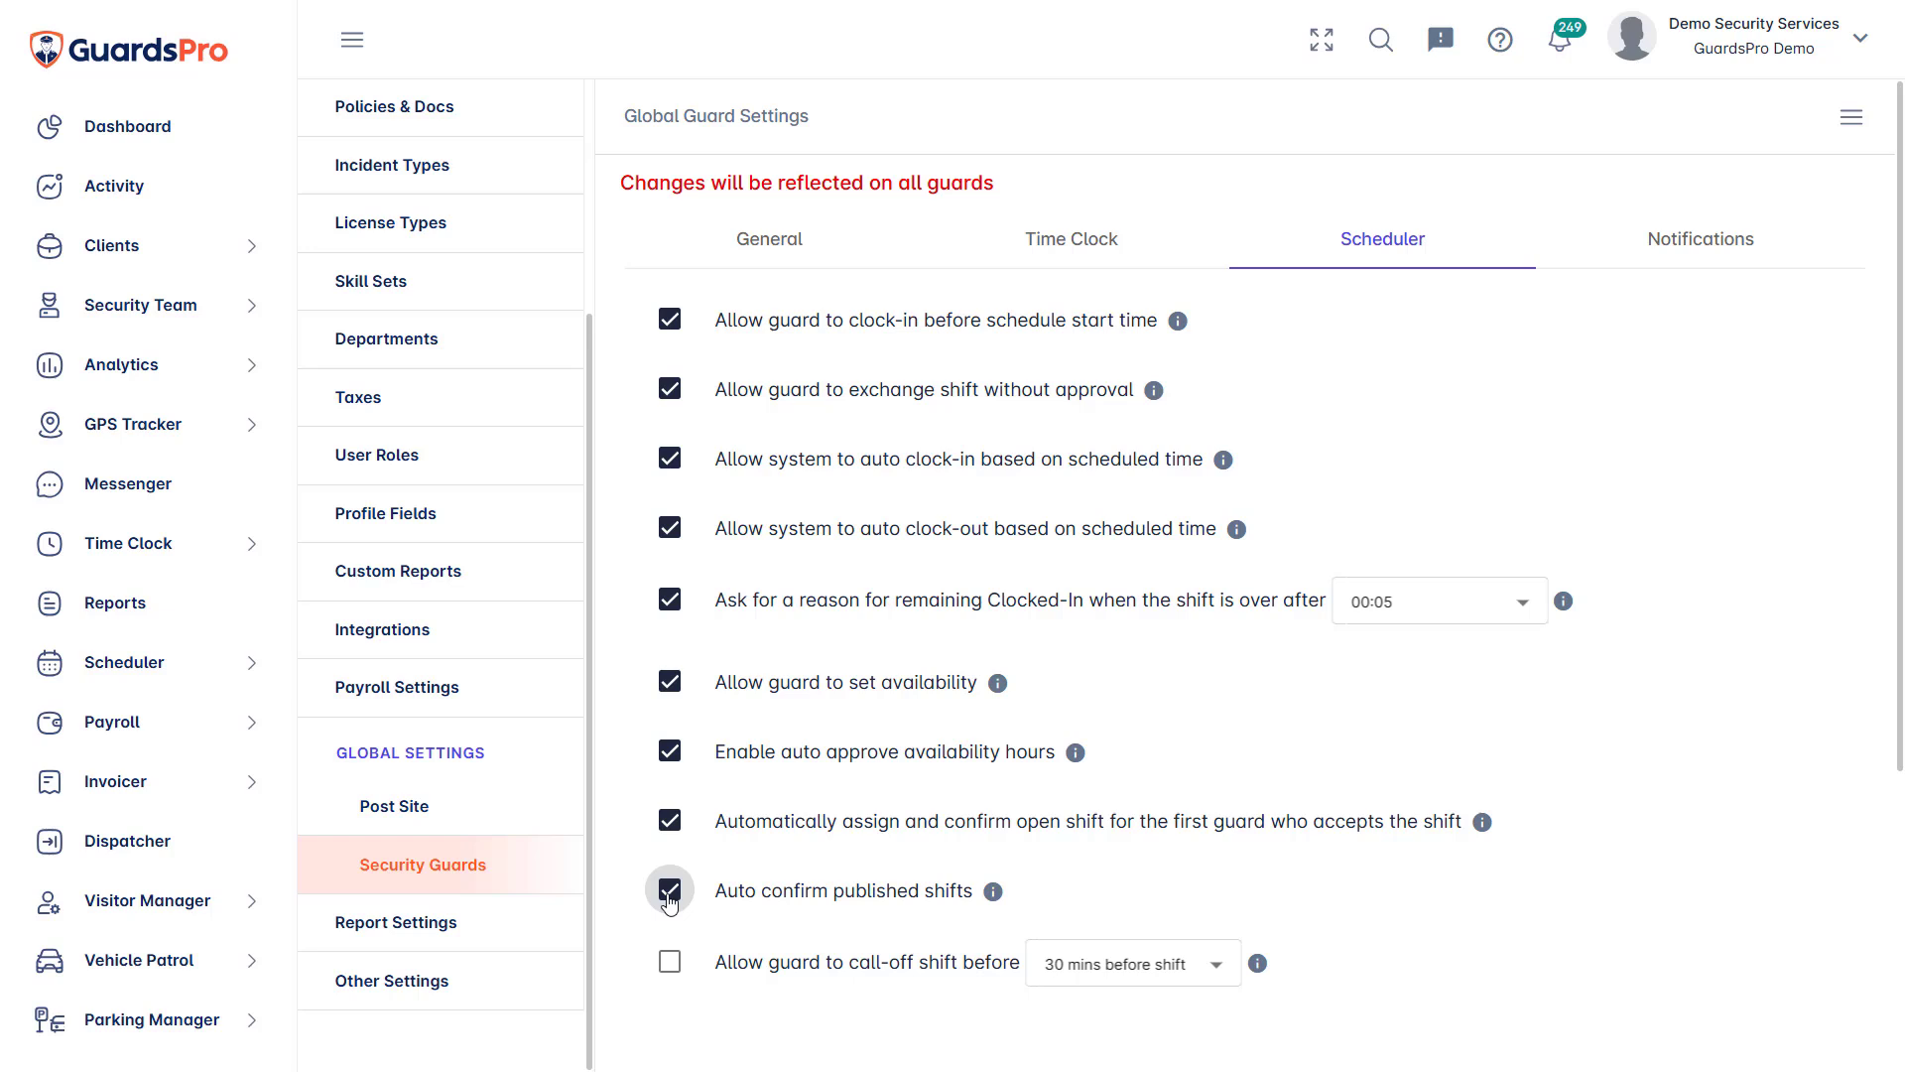
left_click(670, 967)
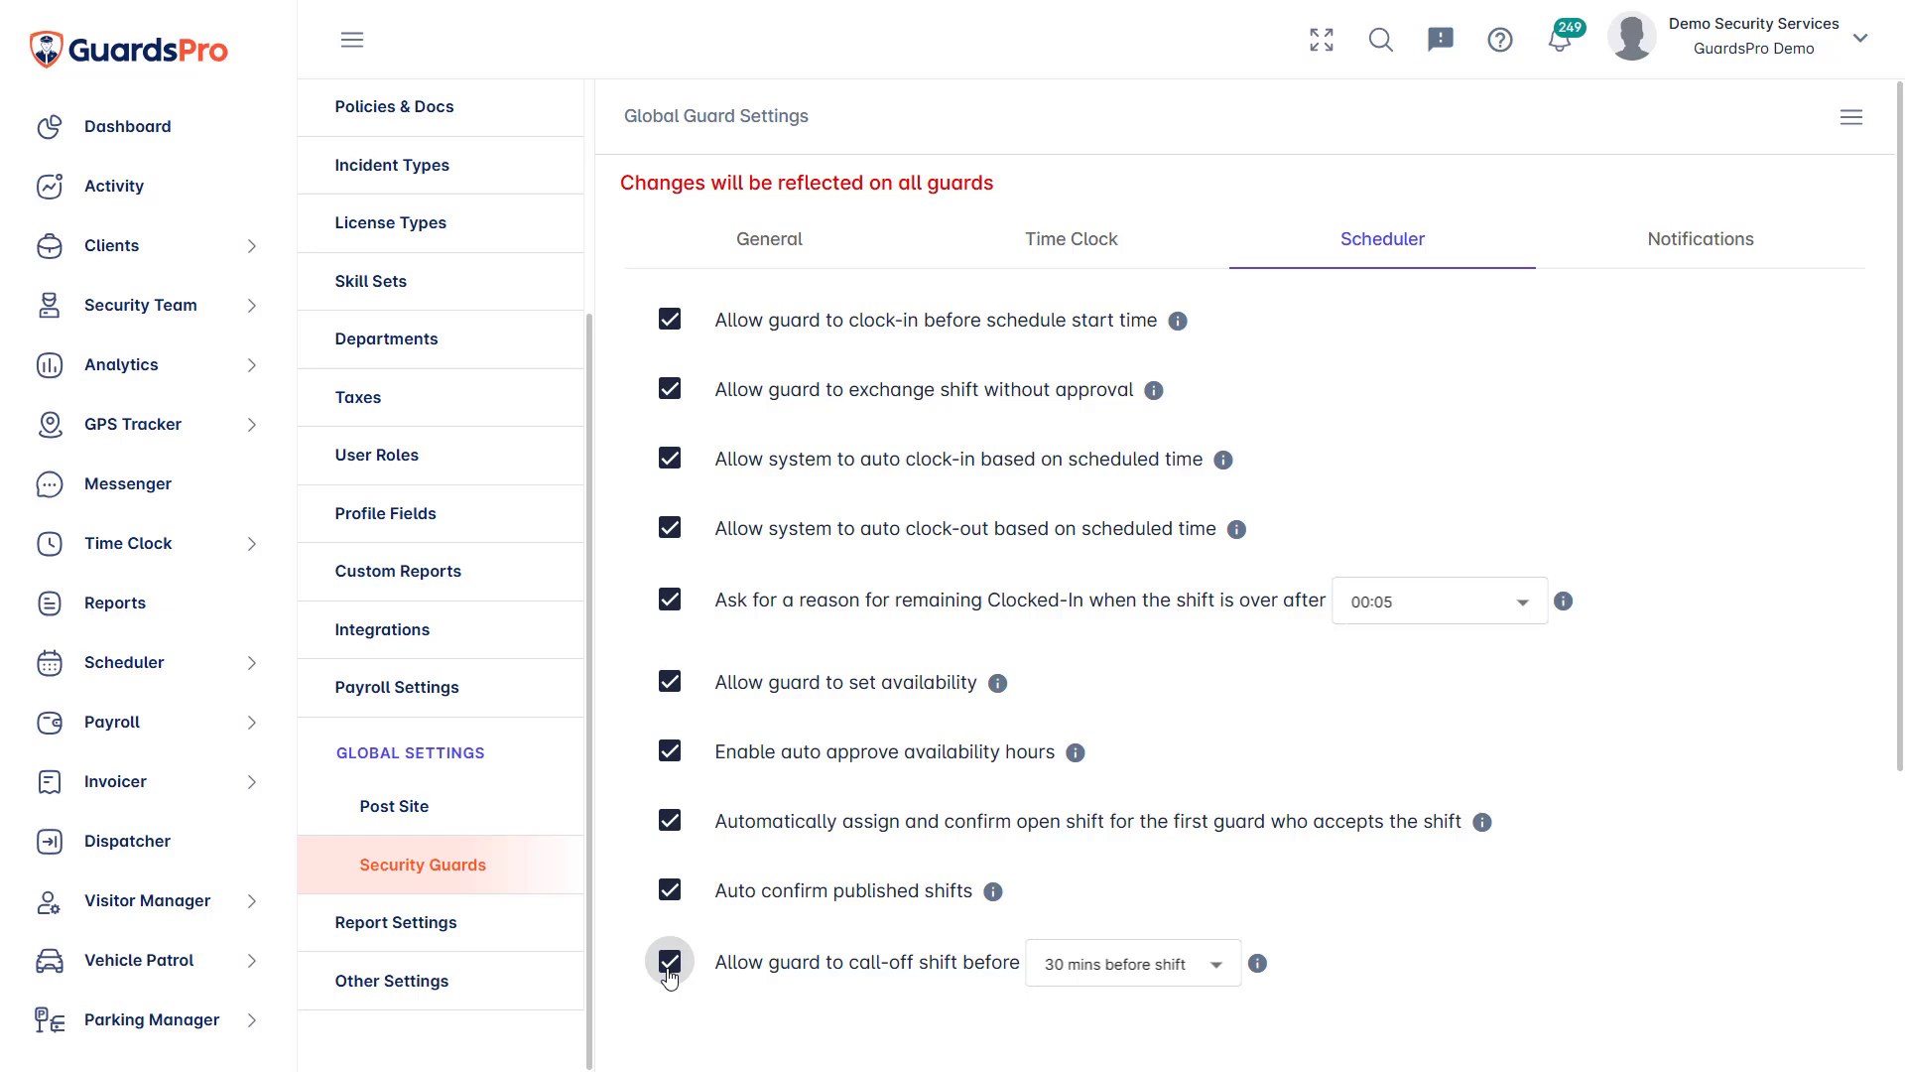
In the Notifications settings, enable the license expiry notification and the vehicle patrol route start notification, sending the latter 00:55 before
left_click(1699, 256)
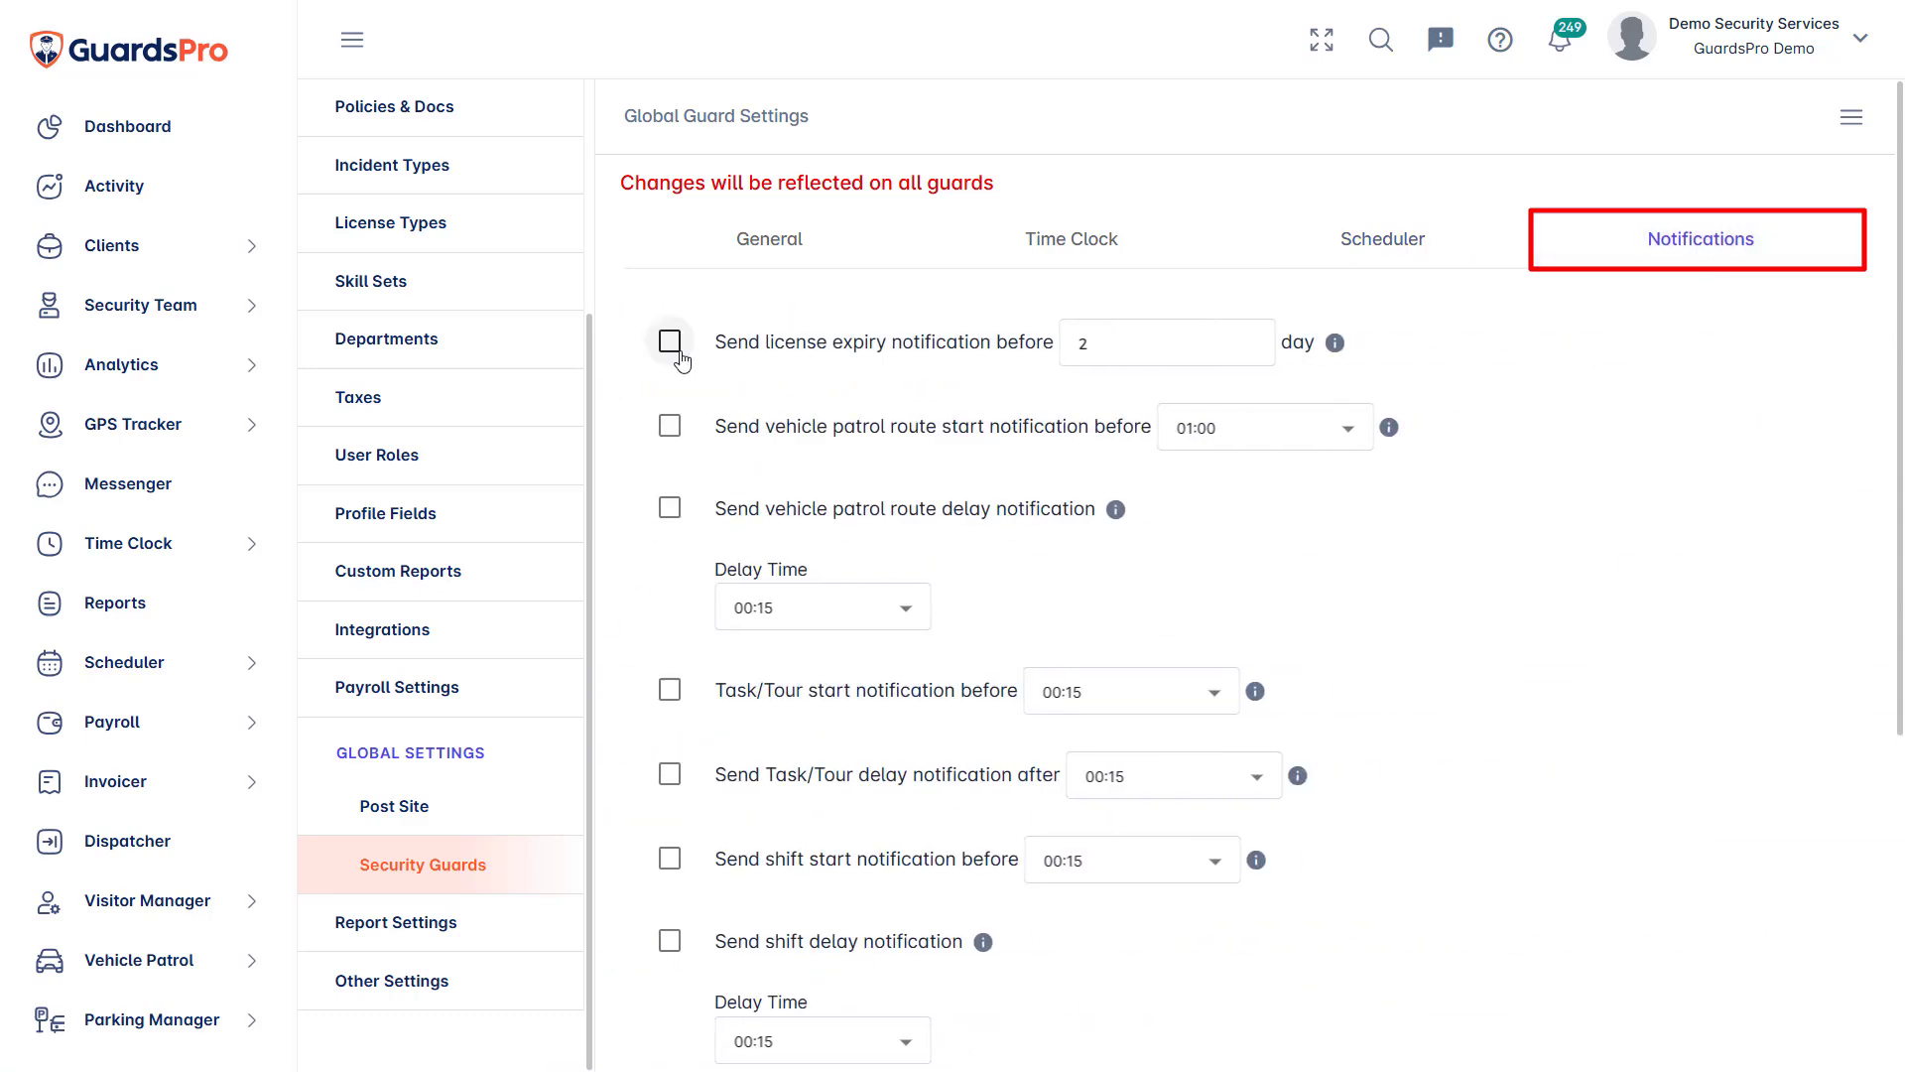
left_click(671, 349)
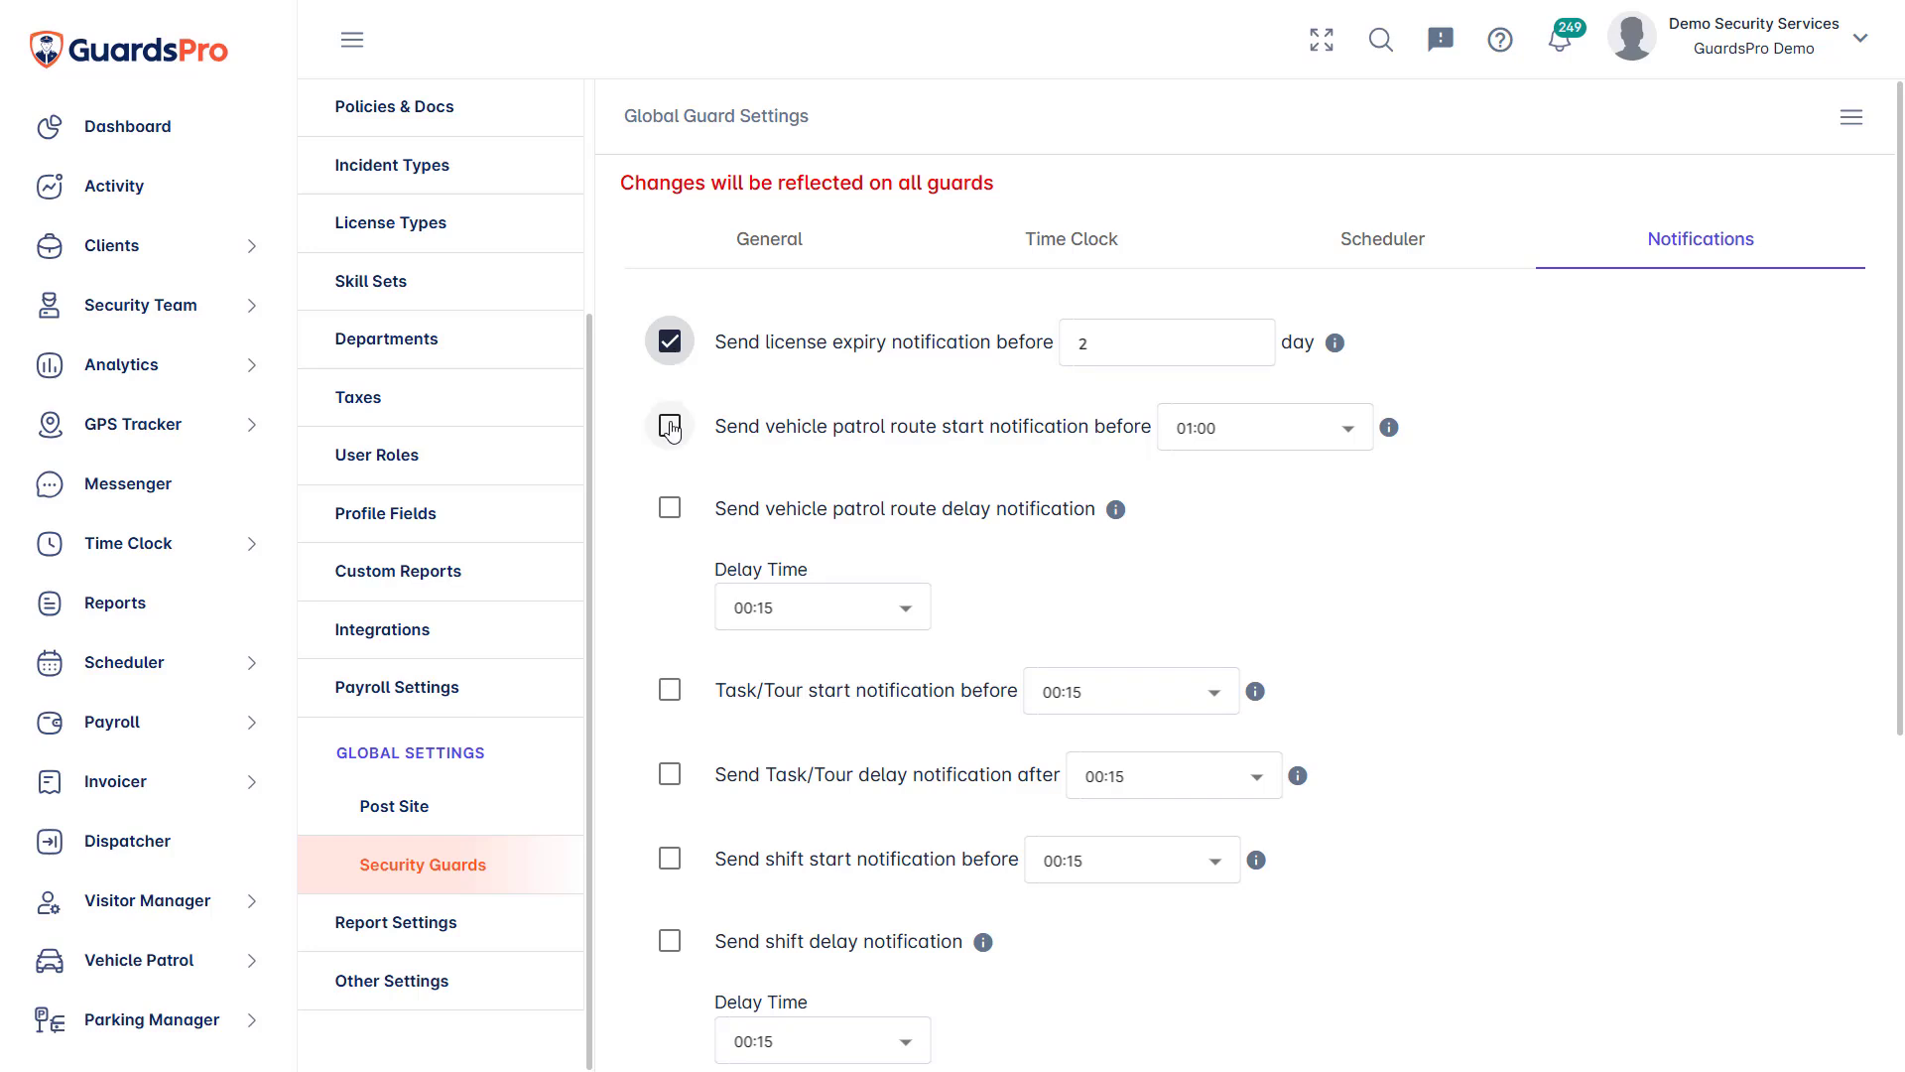
left_click(671, 430)
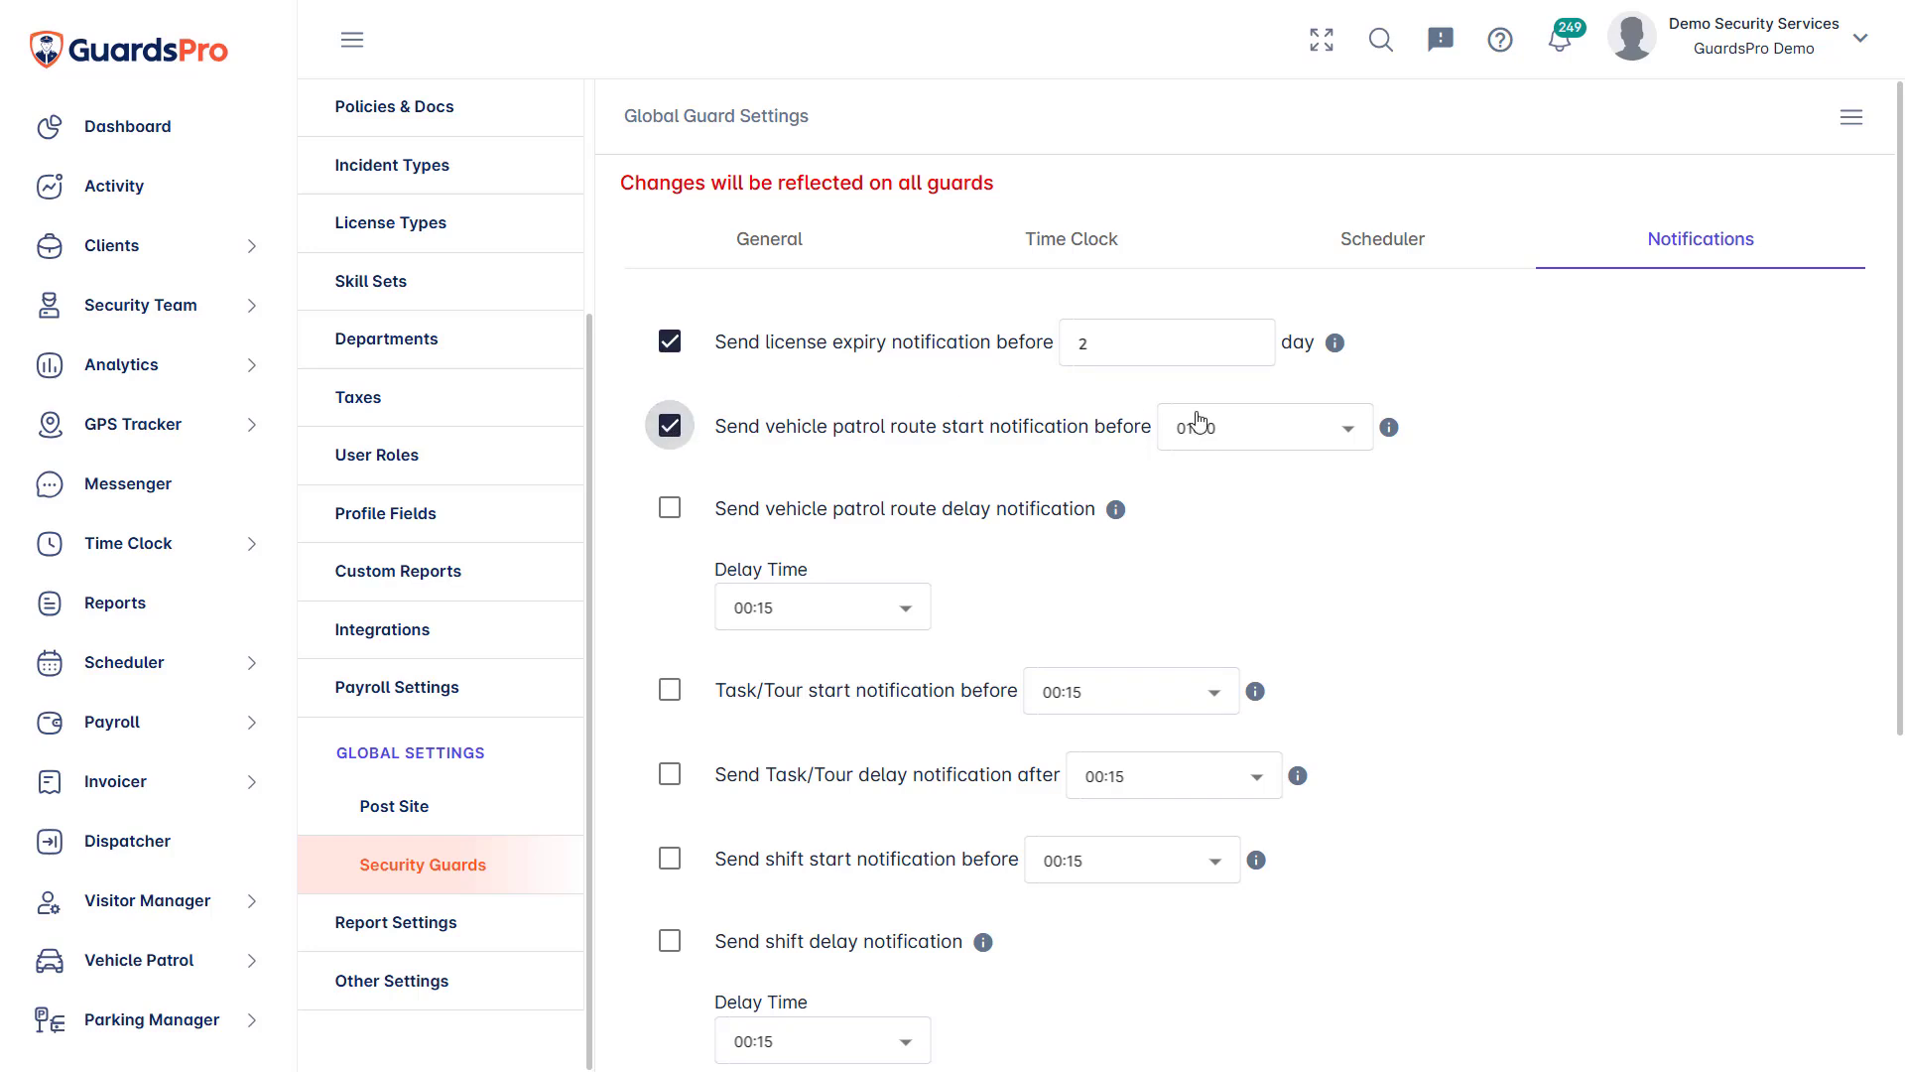
left_click(1348, 436)
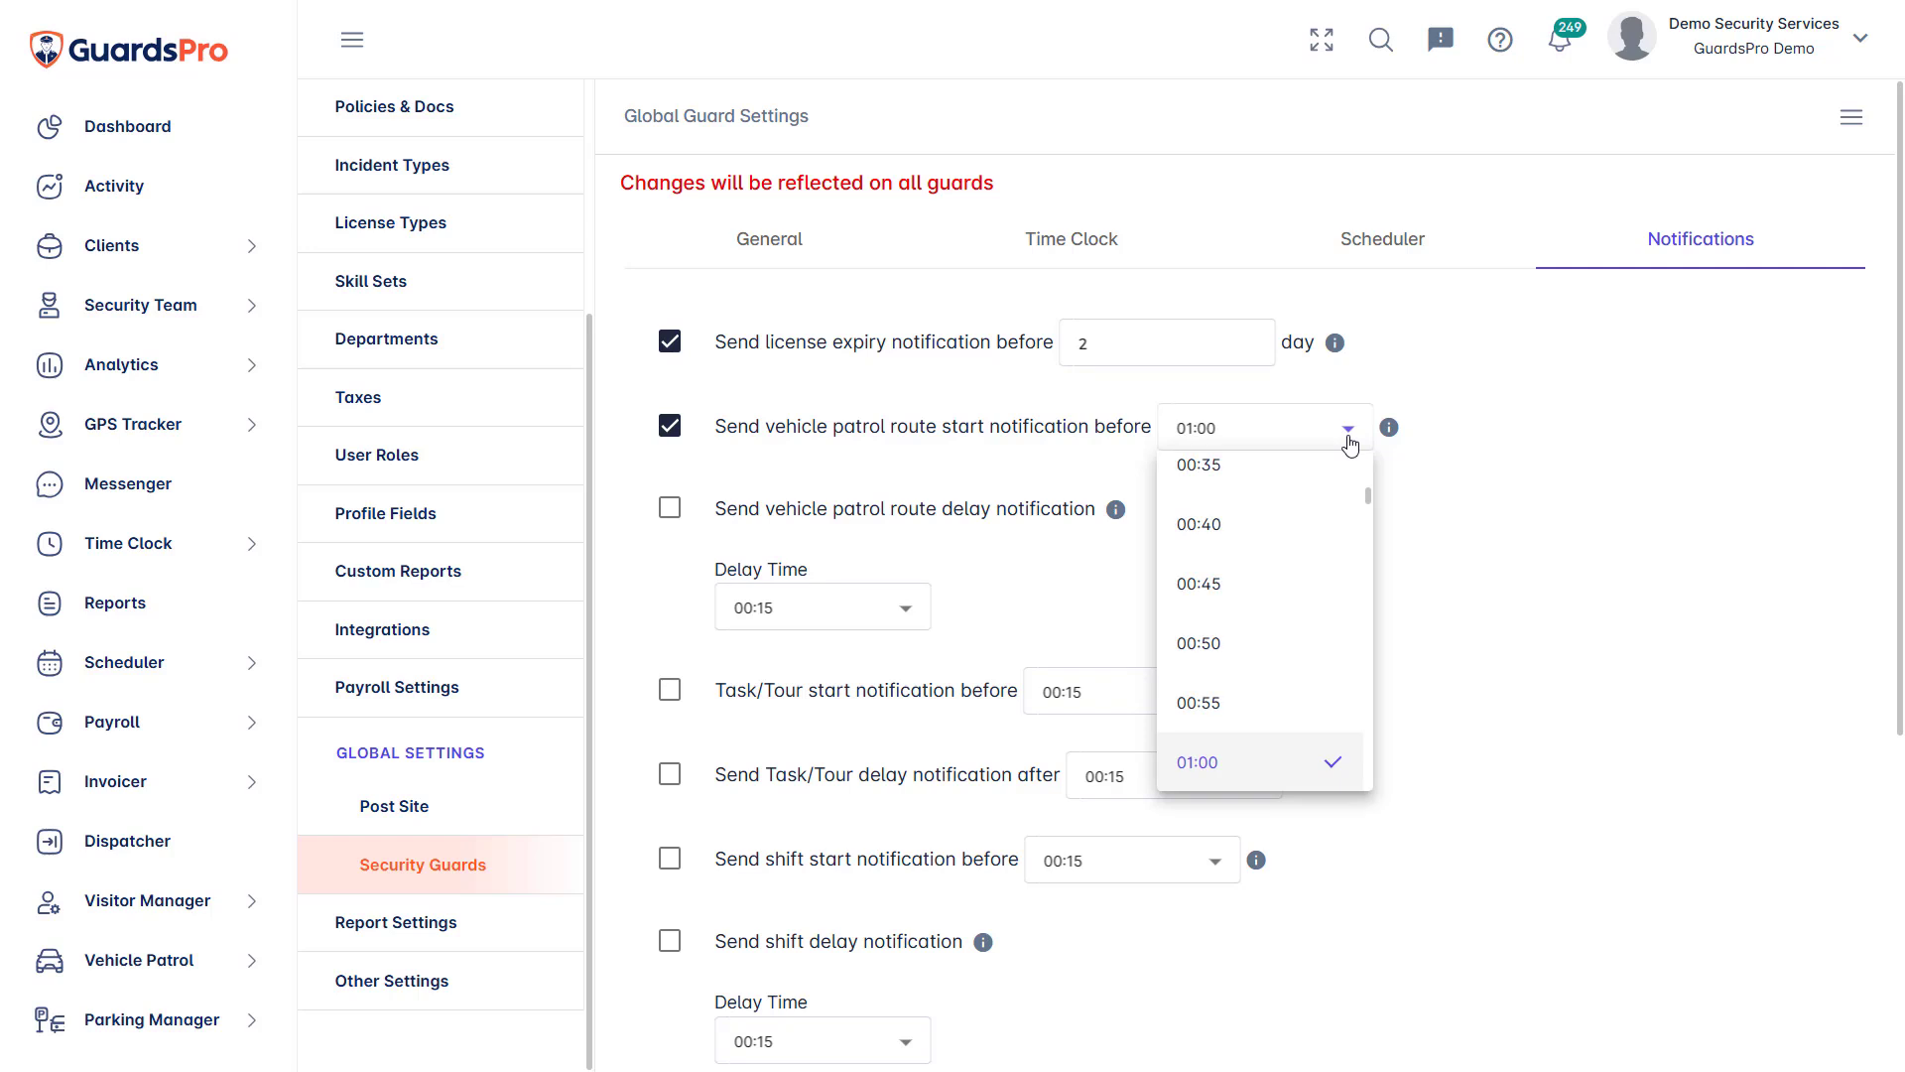
left_click(1252, 717)
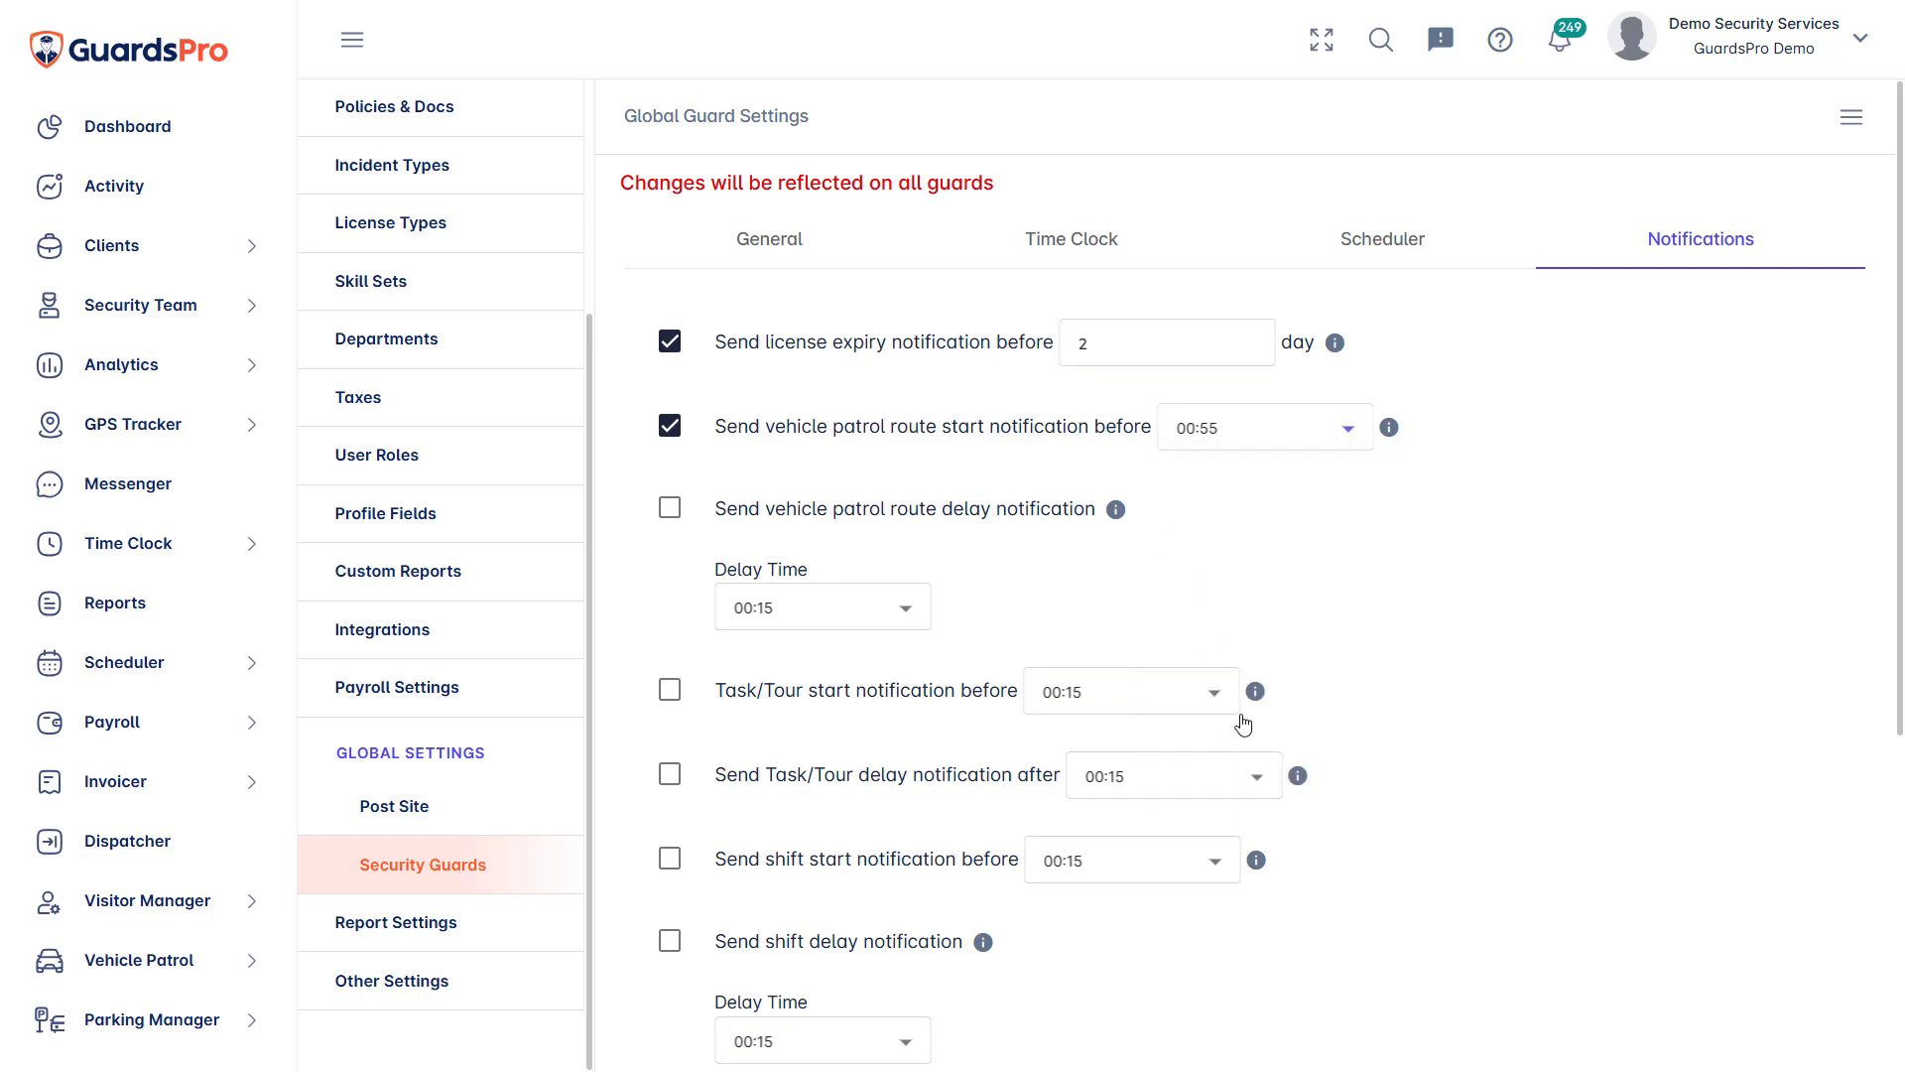
Enable the vehicle patrol route delay notification with a delay time of 00:10
left_click(672, 512)
left_click(905, 607)
left_click(808, 882)
Enable the Task/Tour start notification at 00:04 before and the Task/Tour delay notification after 00:05
left_click(672, 704)
left_click(1198, 710)
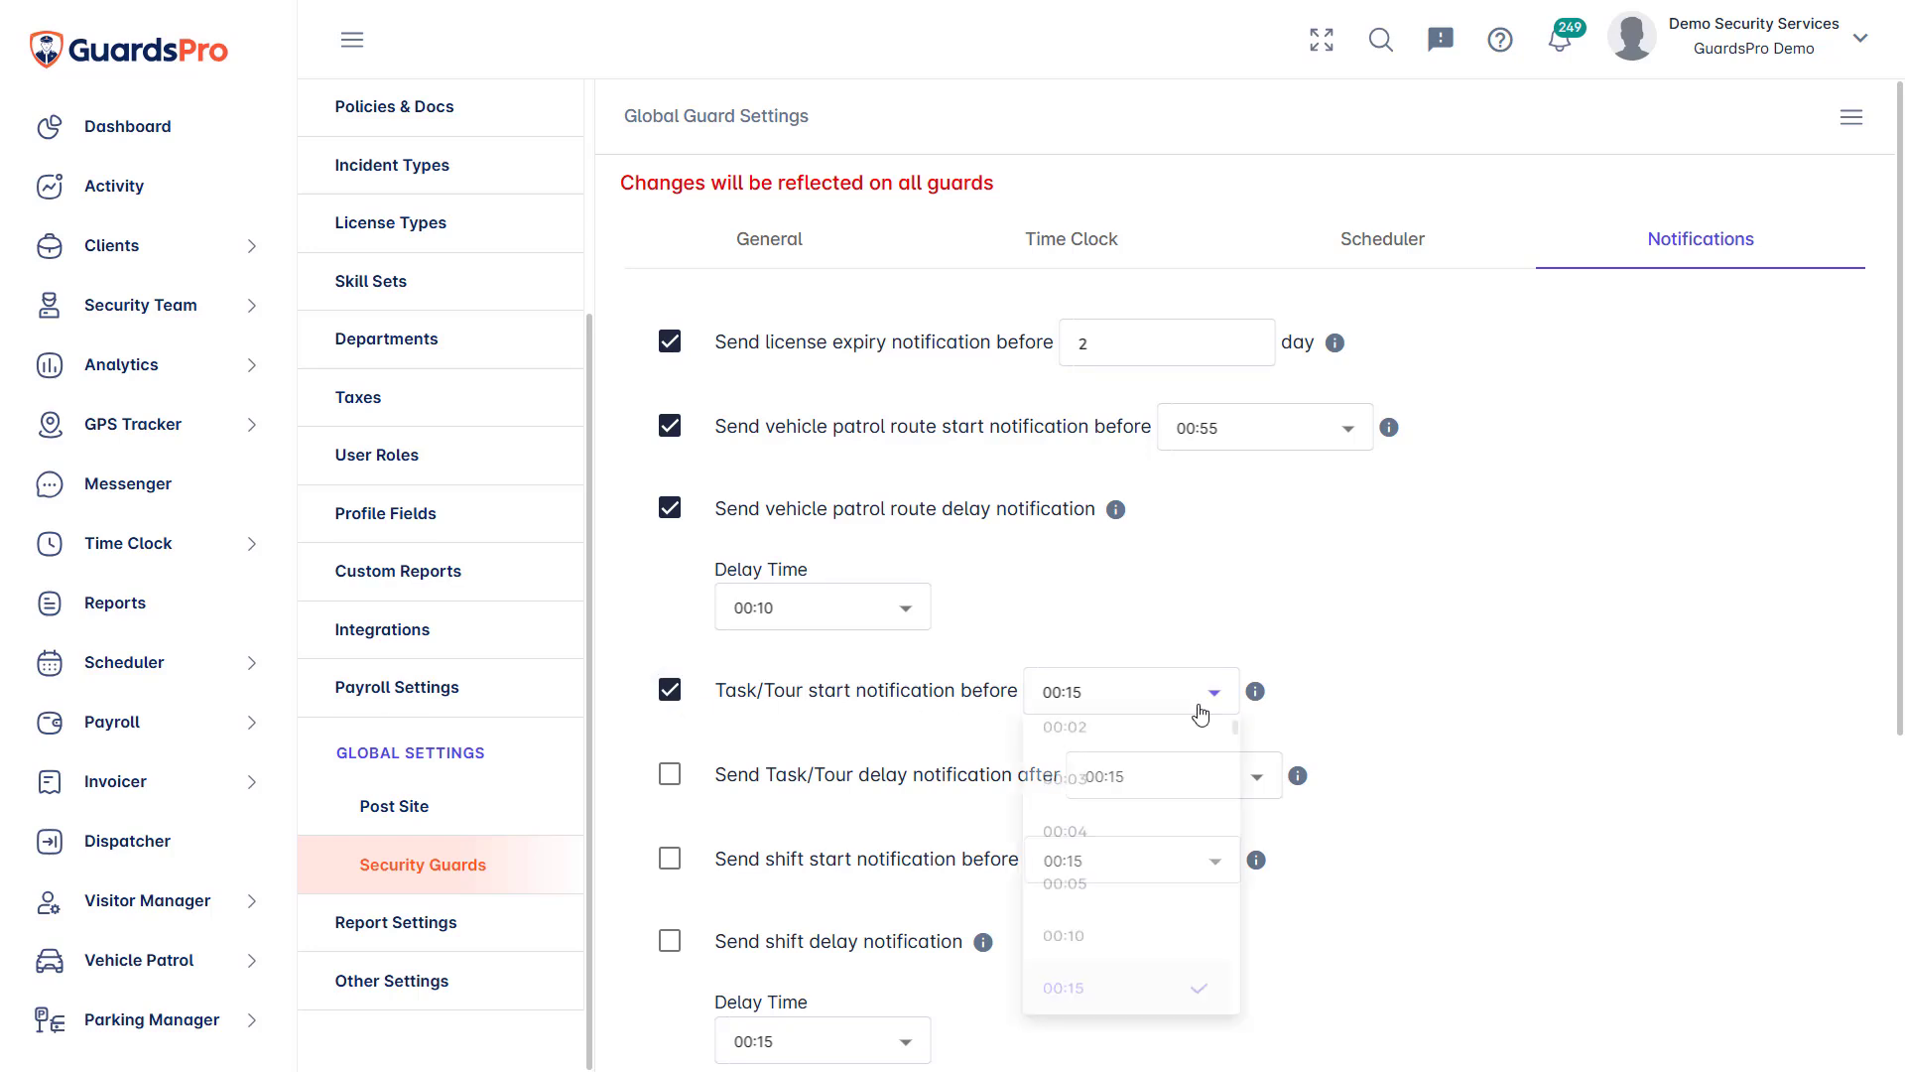
left_click(1082, 851)
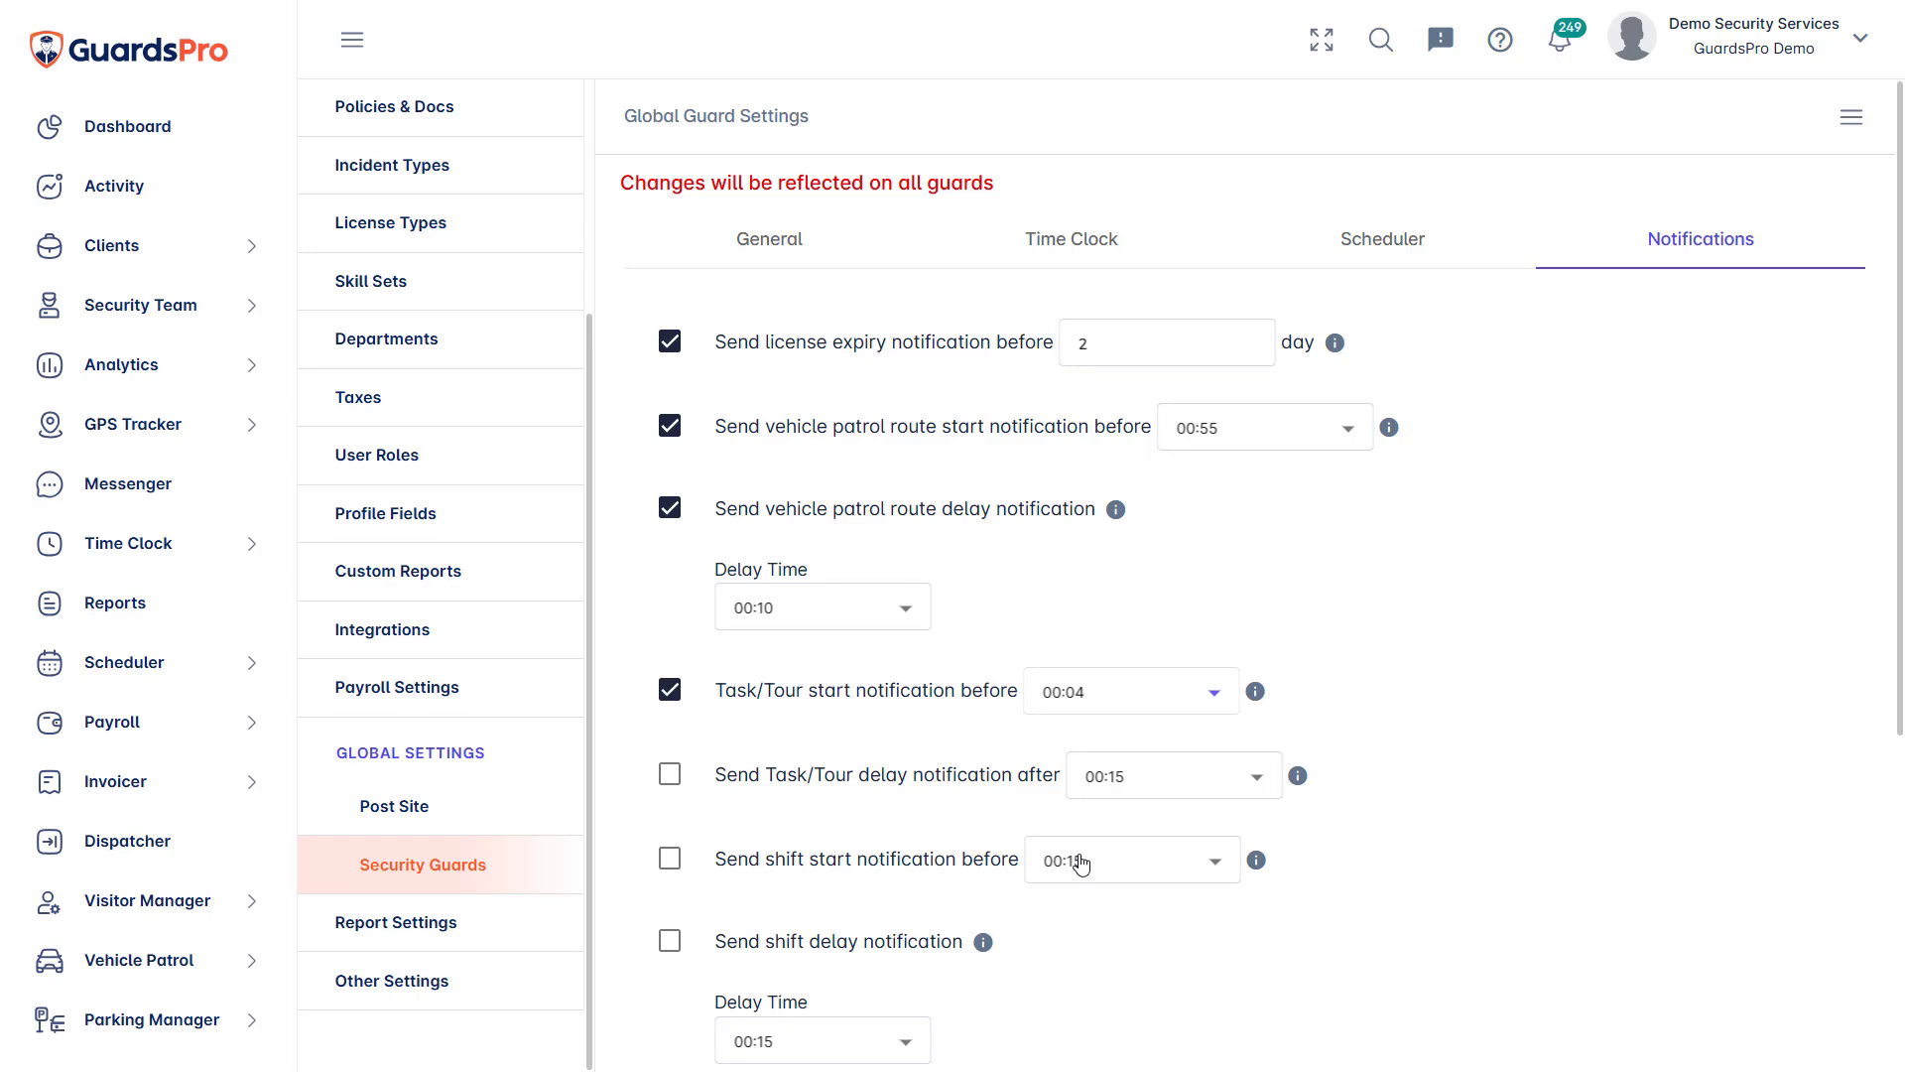
left_click(671, 780)
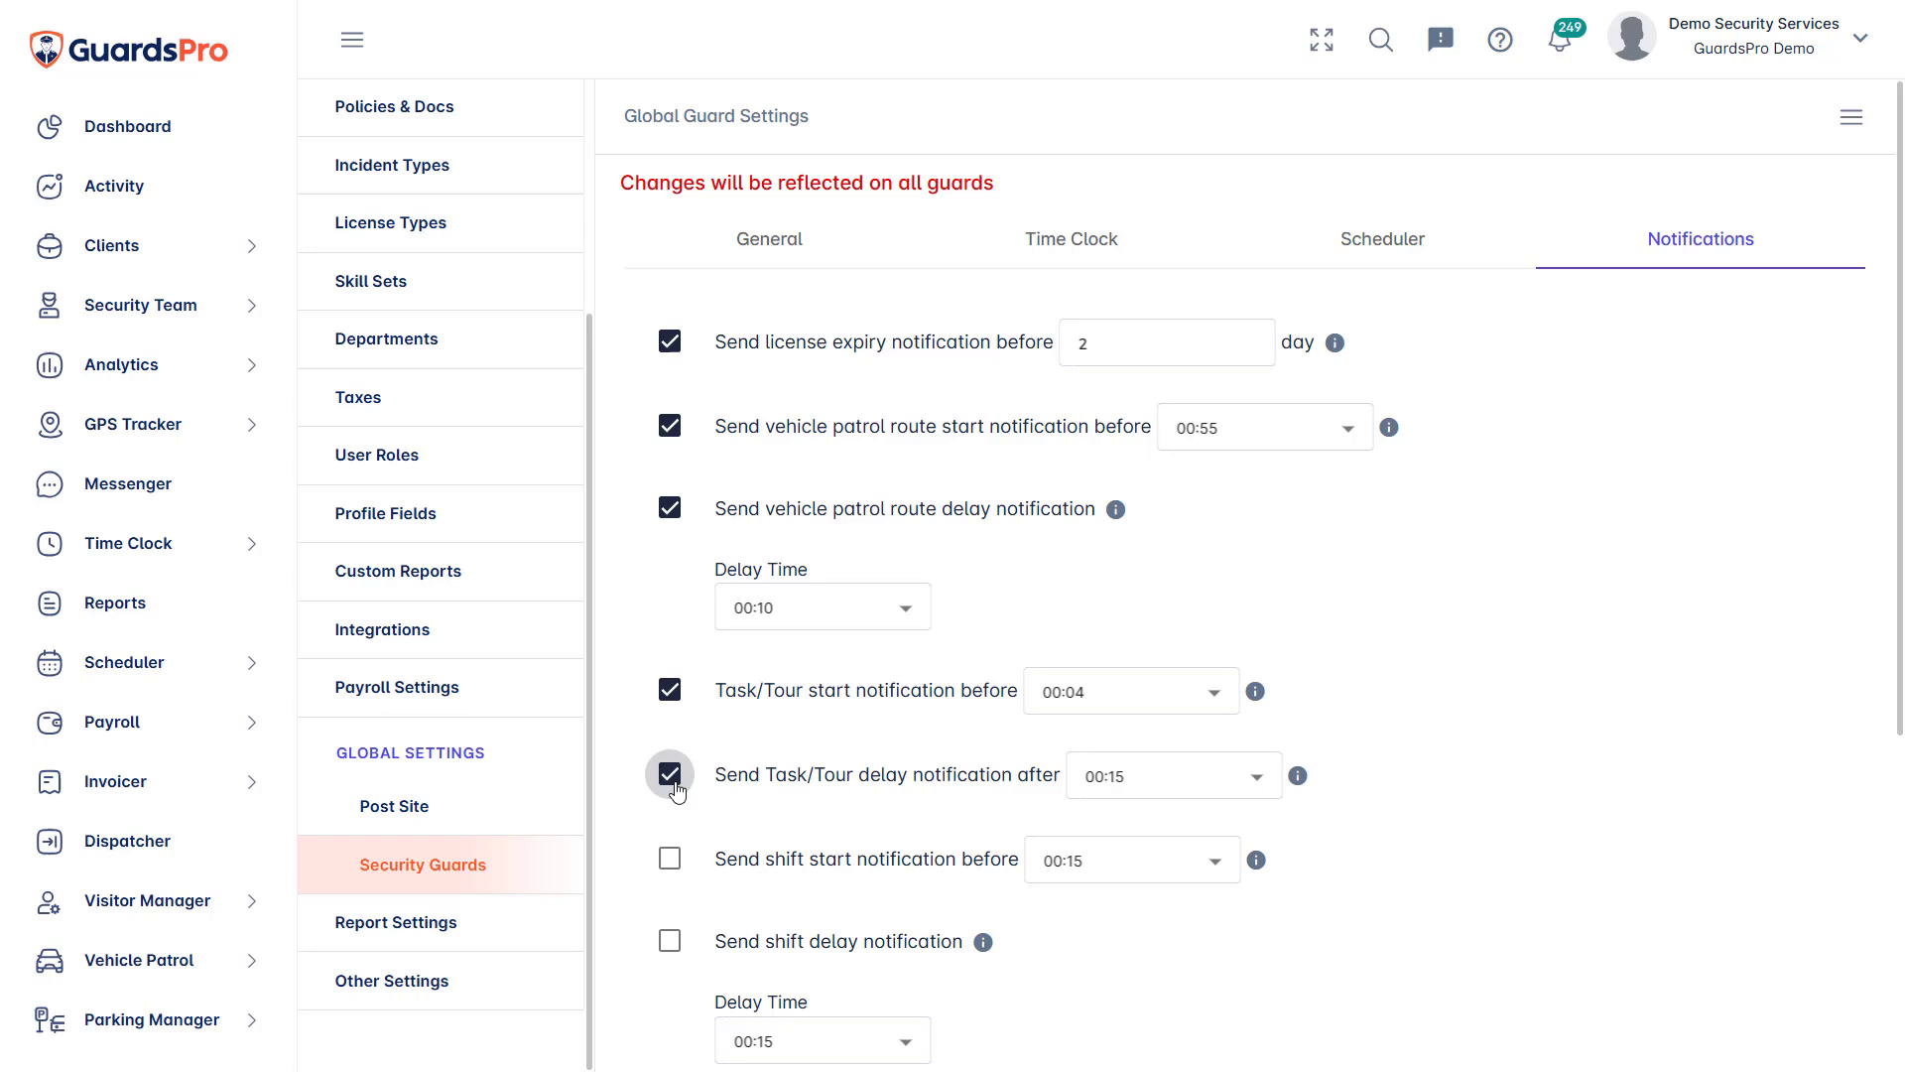
left_click(1164, 791)
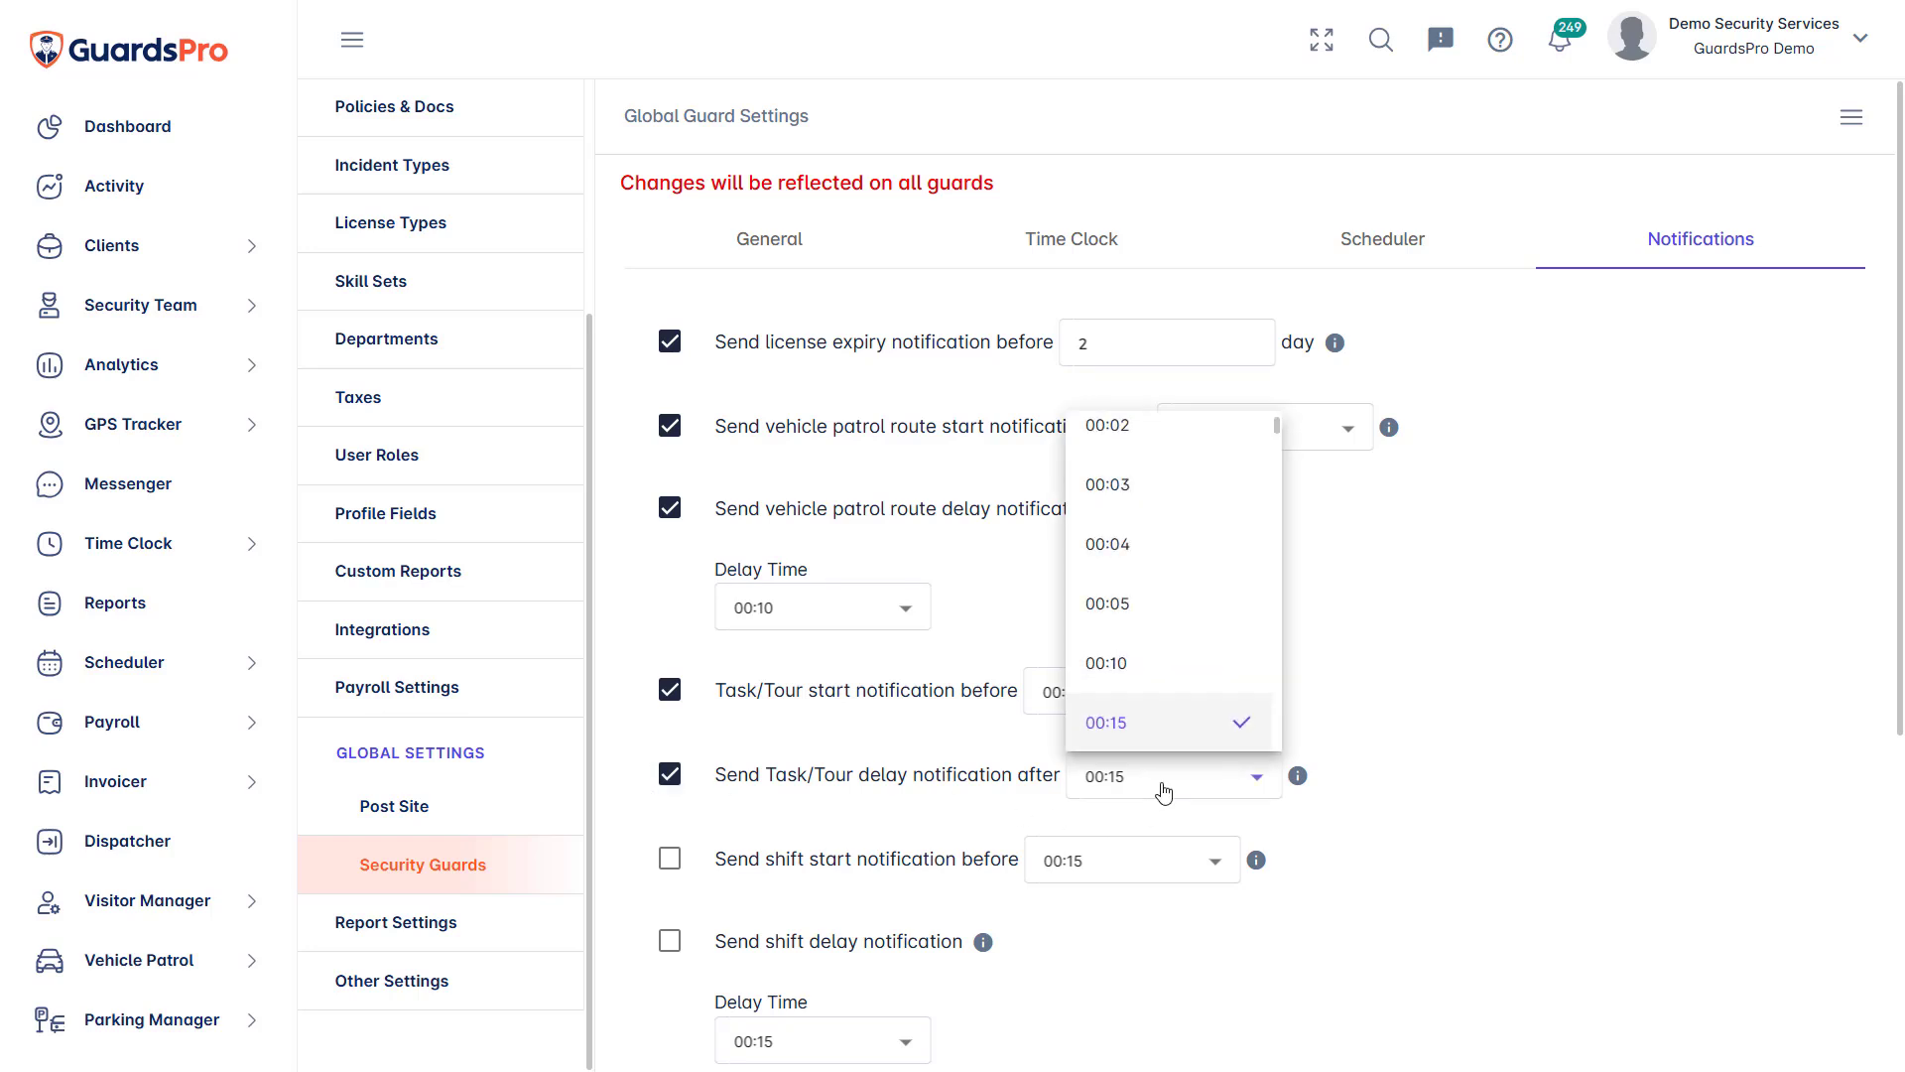
left_click(1143, 627)
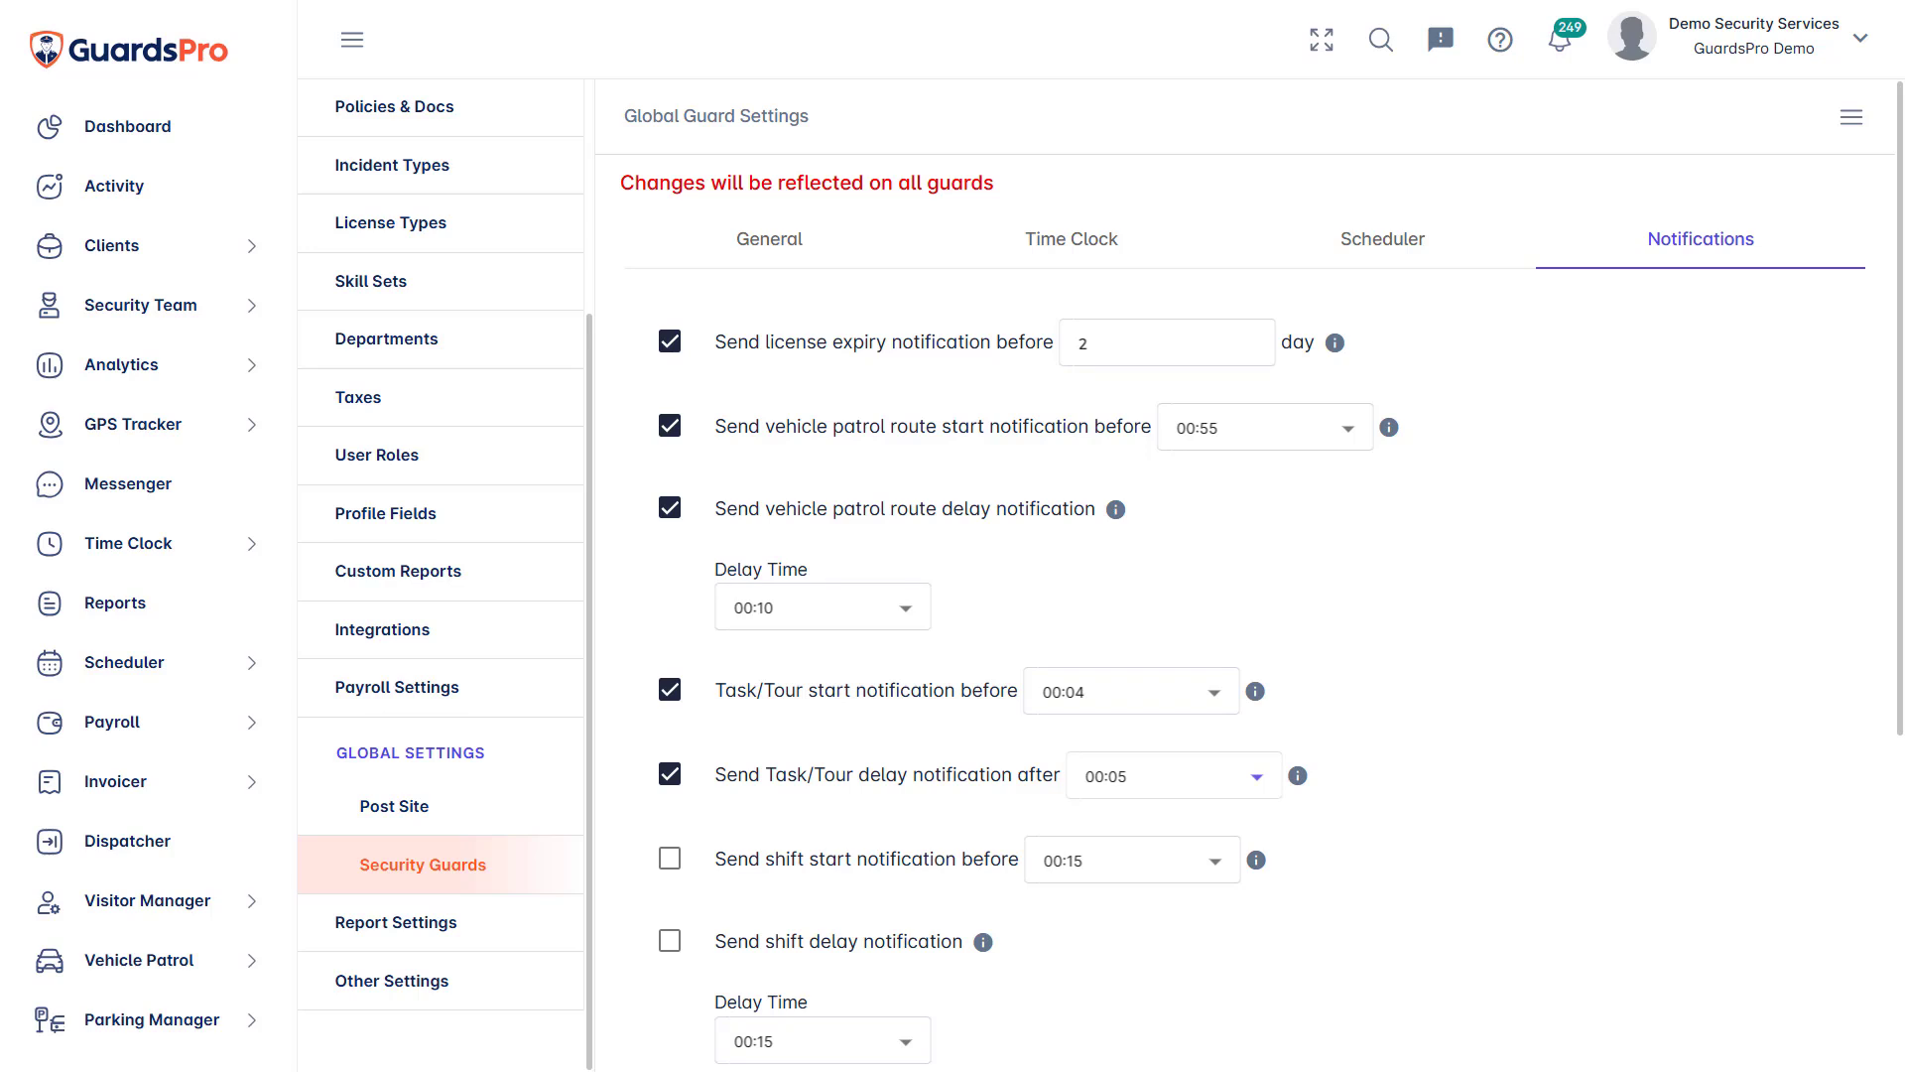
Enable the shift start notification at 00:10 before and the shift delay notification with a delay time of 00:05
left_click(671, 872)
left_click(1161, 869)
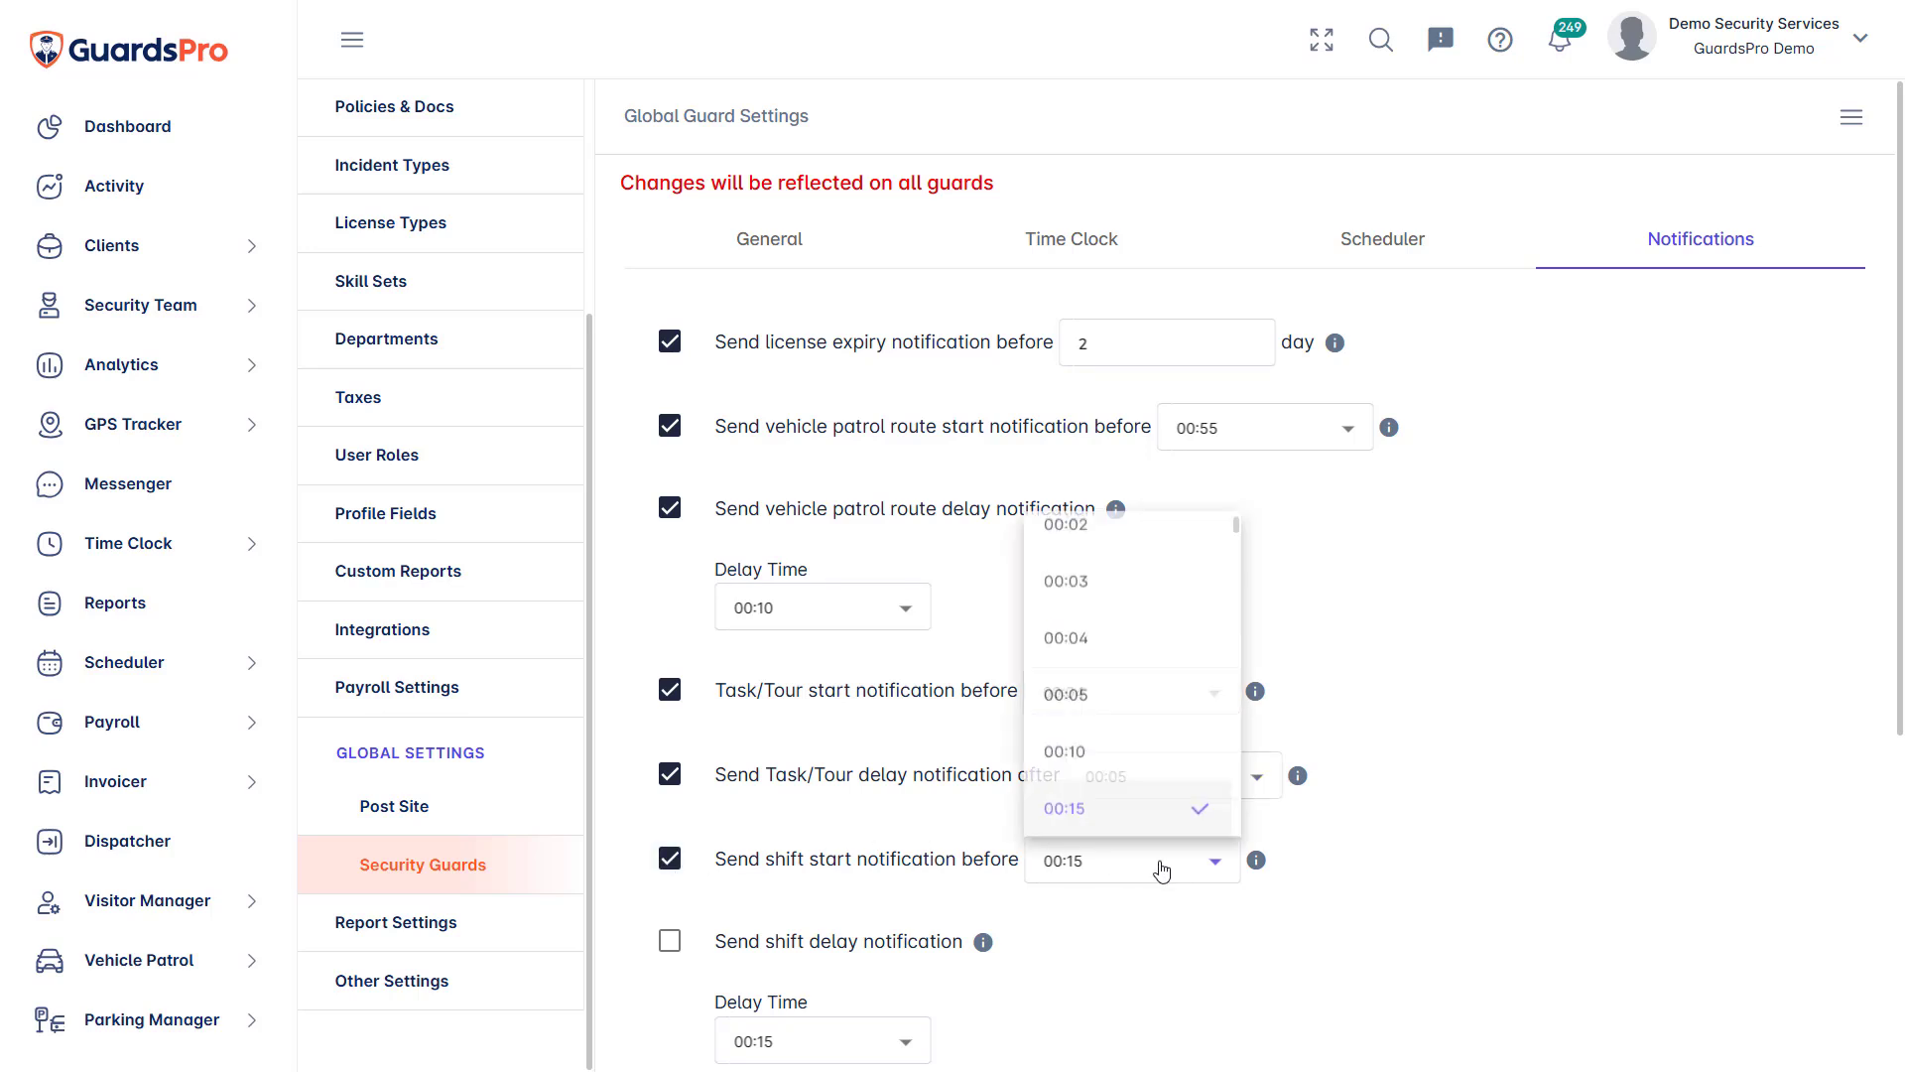
left_click(1131, 768)
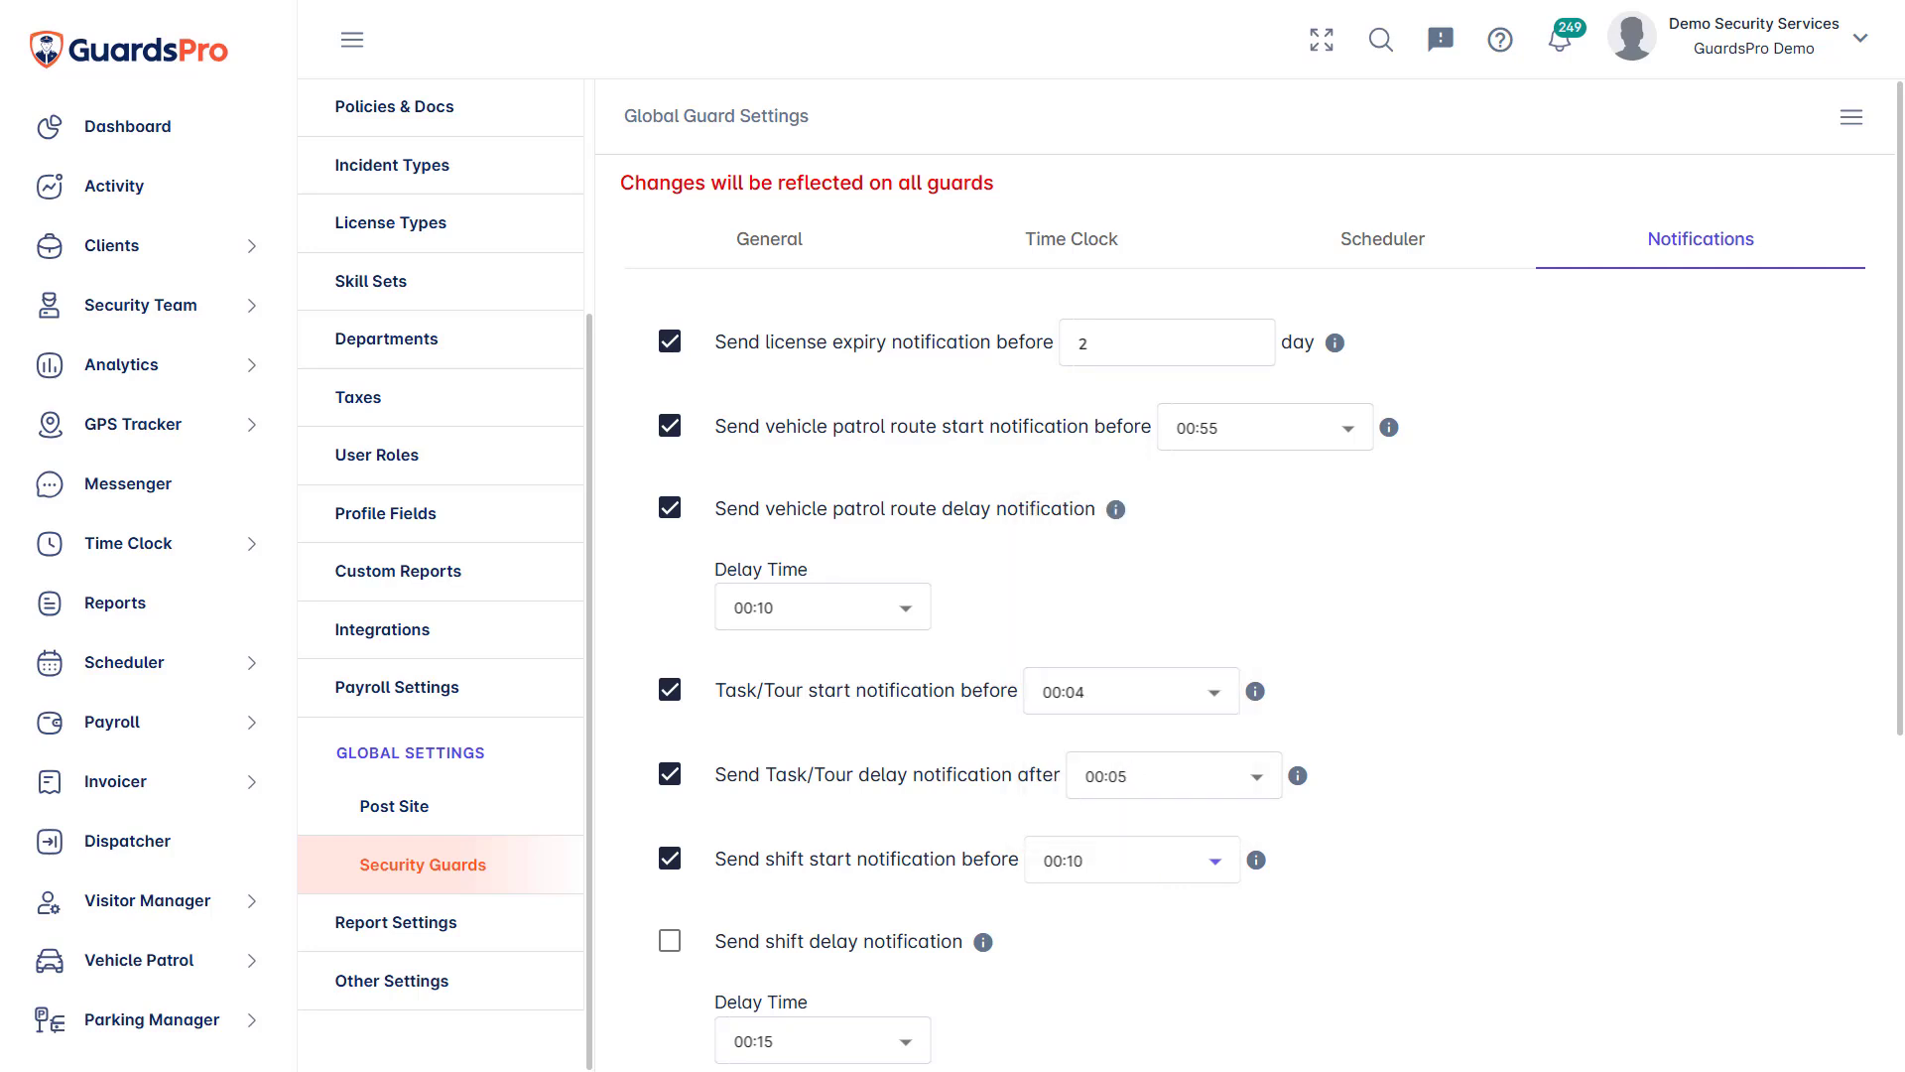
left_click(670, 943)
left_click(844, 1041)
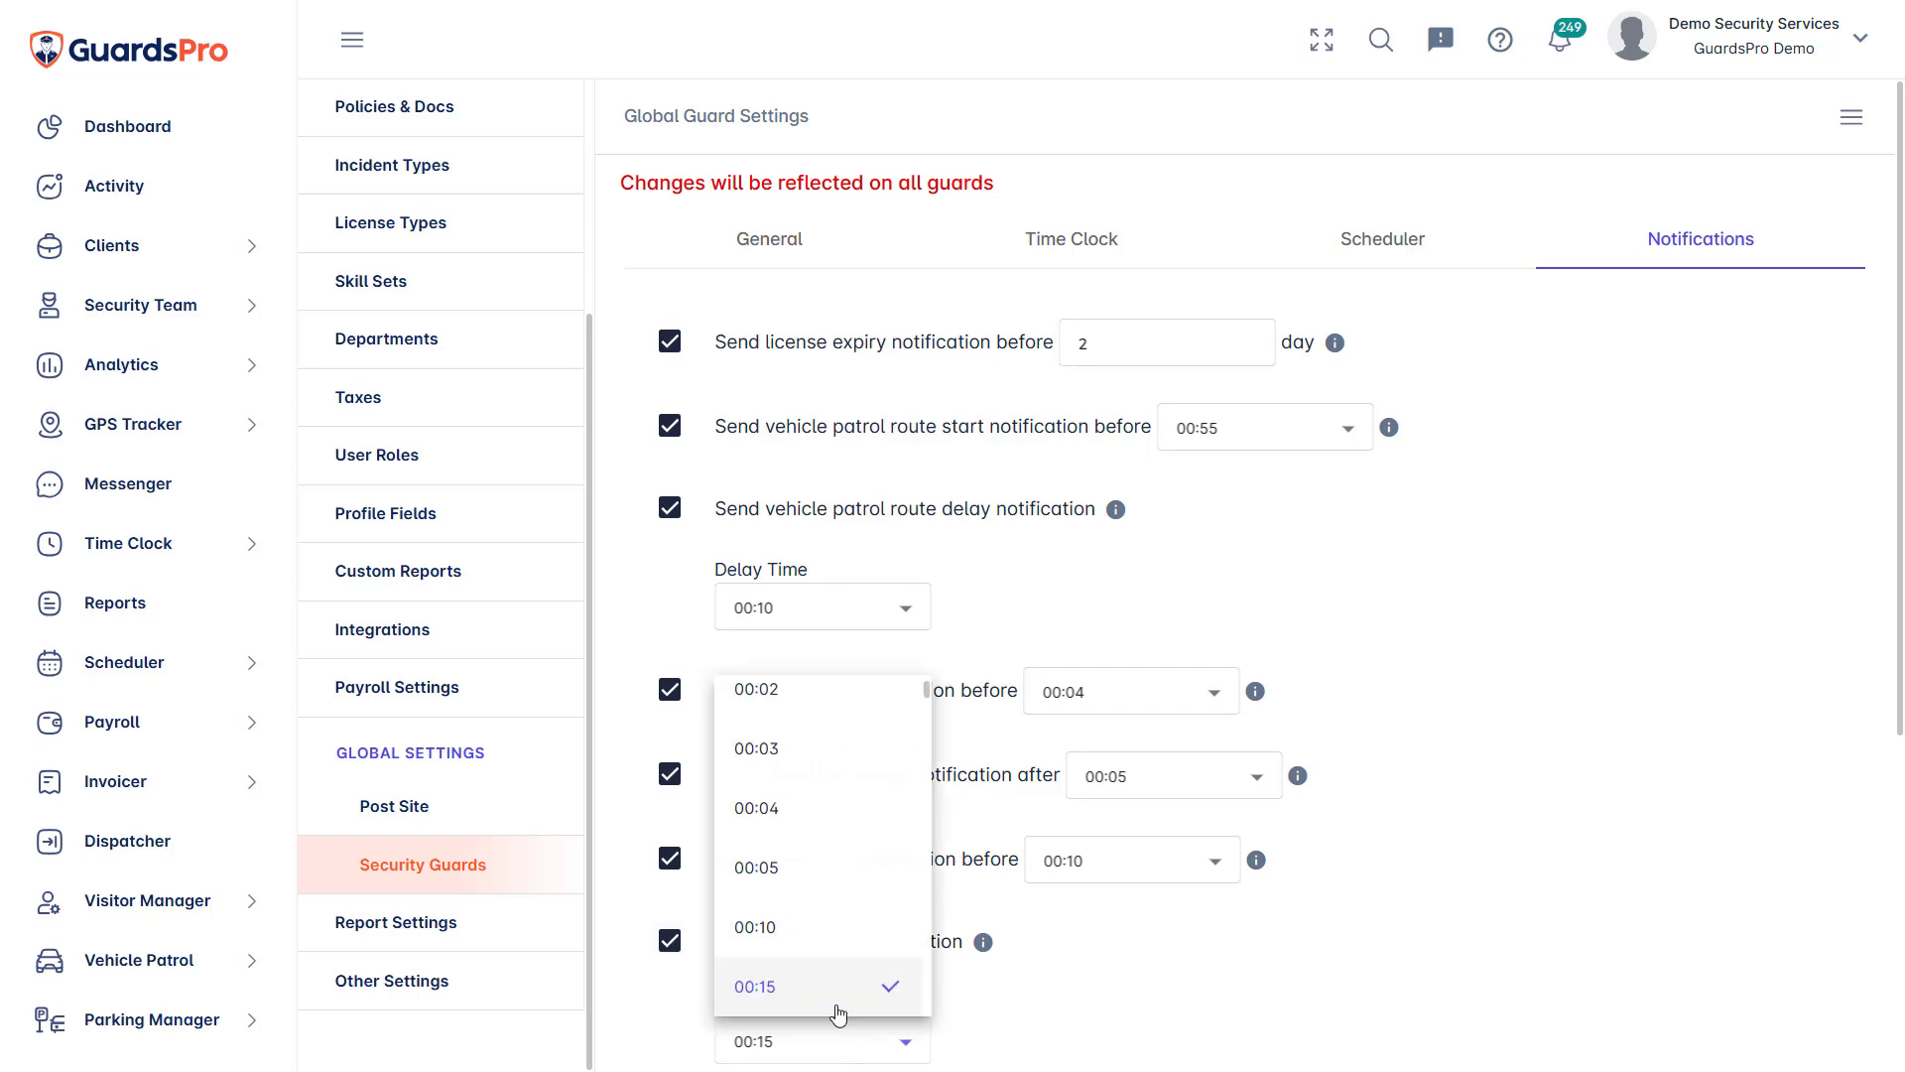
left_click(795, 873)
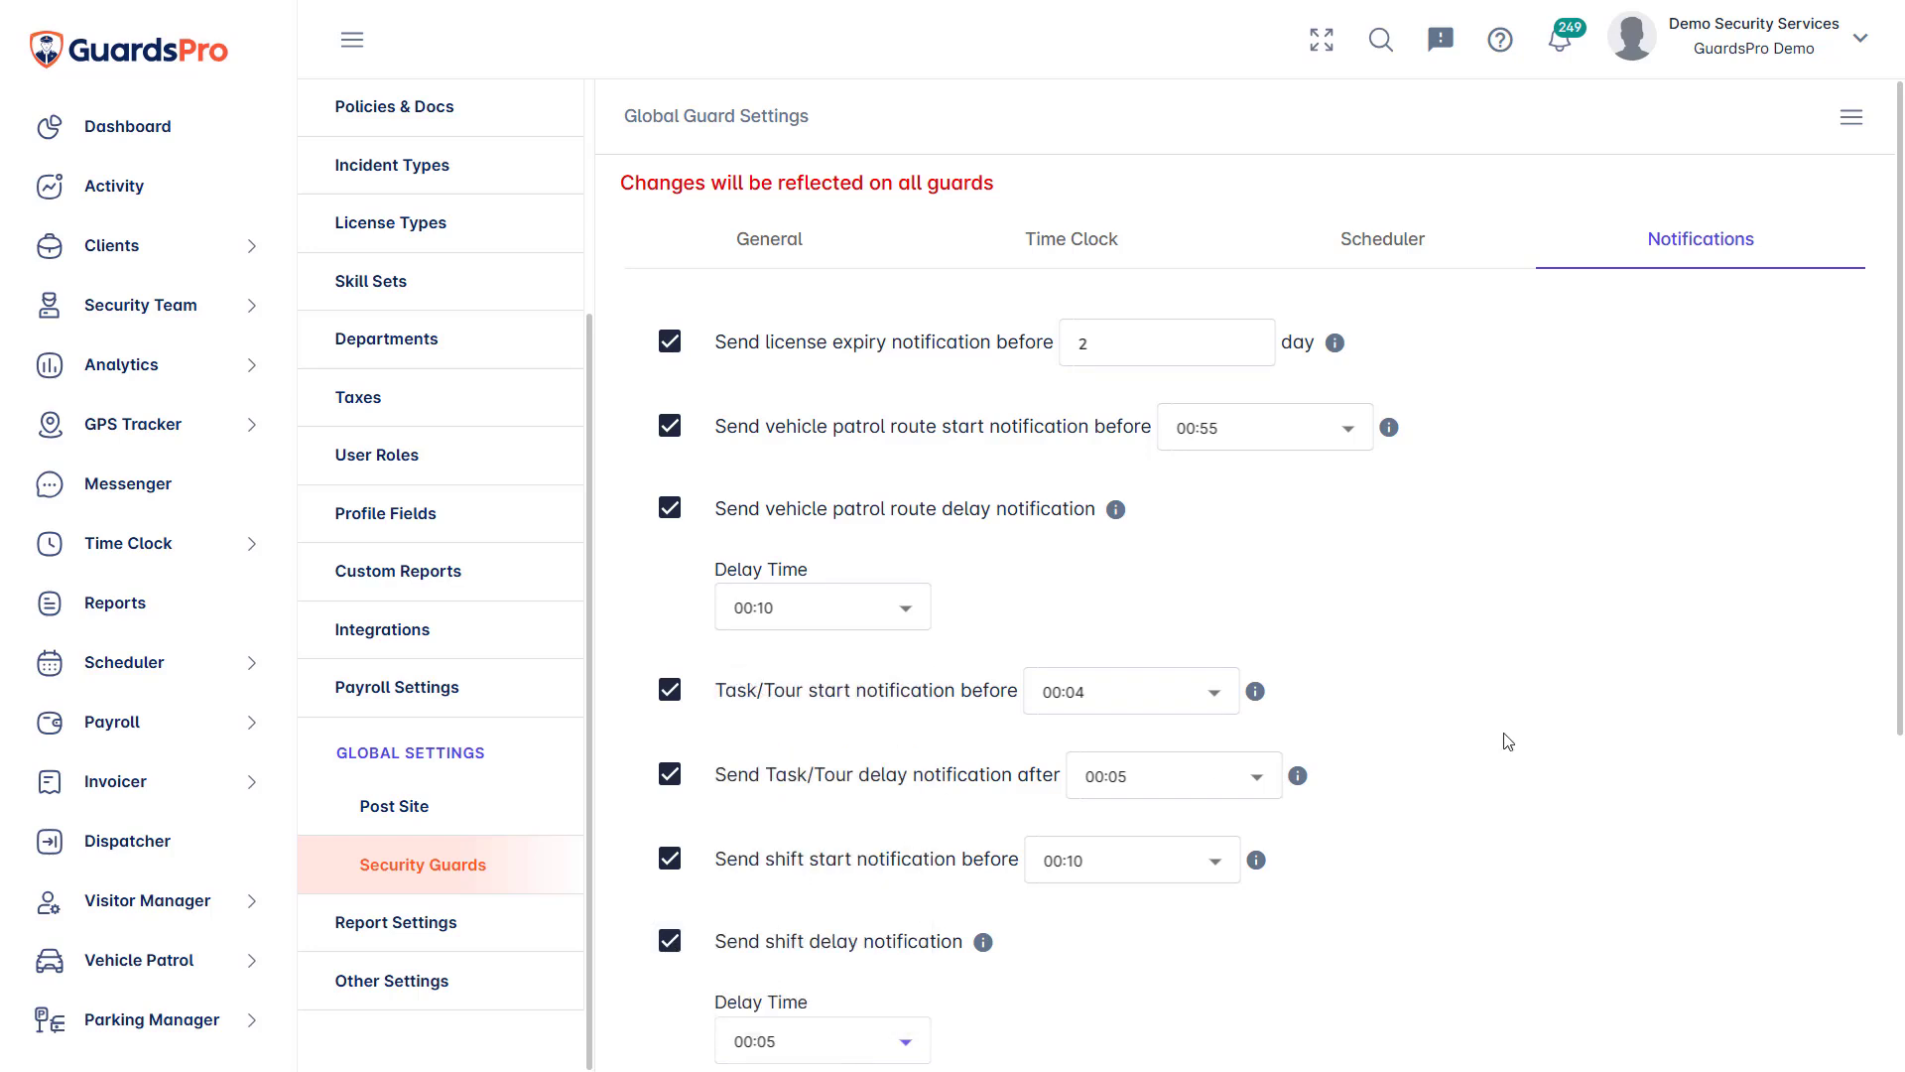